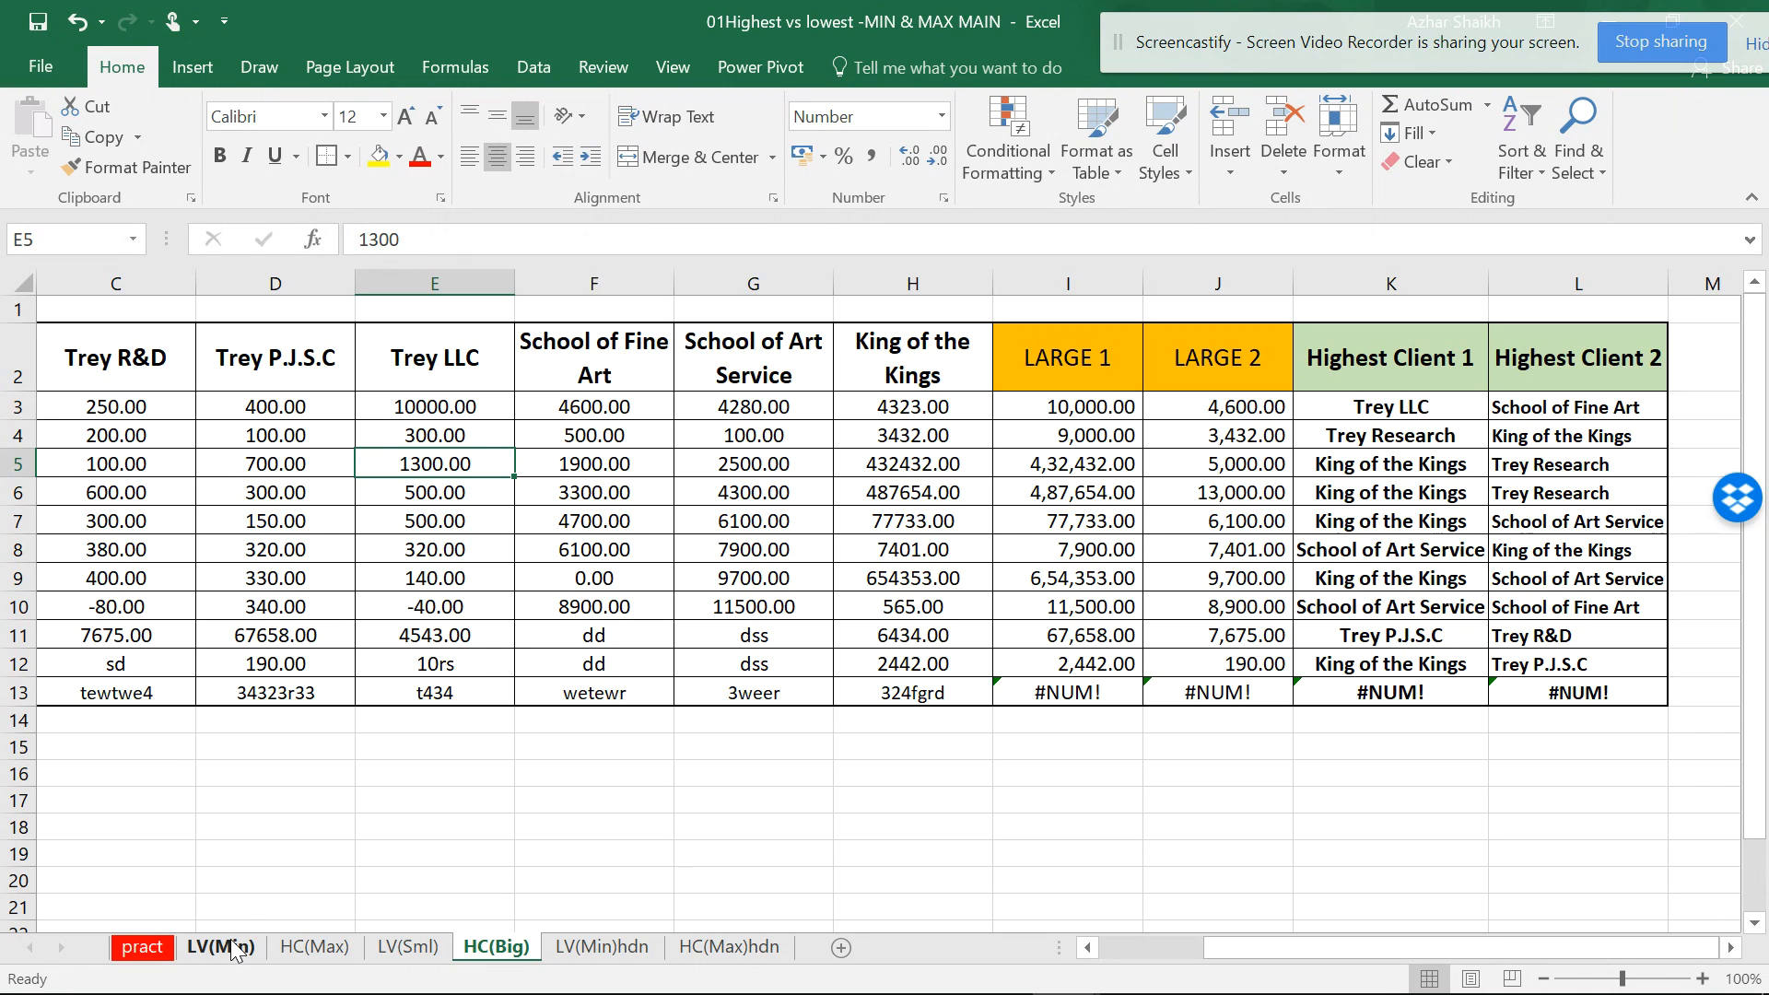
- Open the LV(Min) sheet, then visit the INDEX for Procurement and Sales workbook and return
left_click(232, 949)
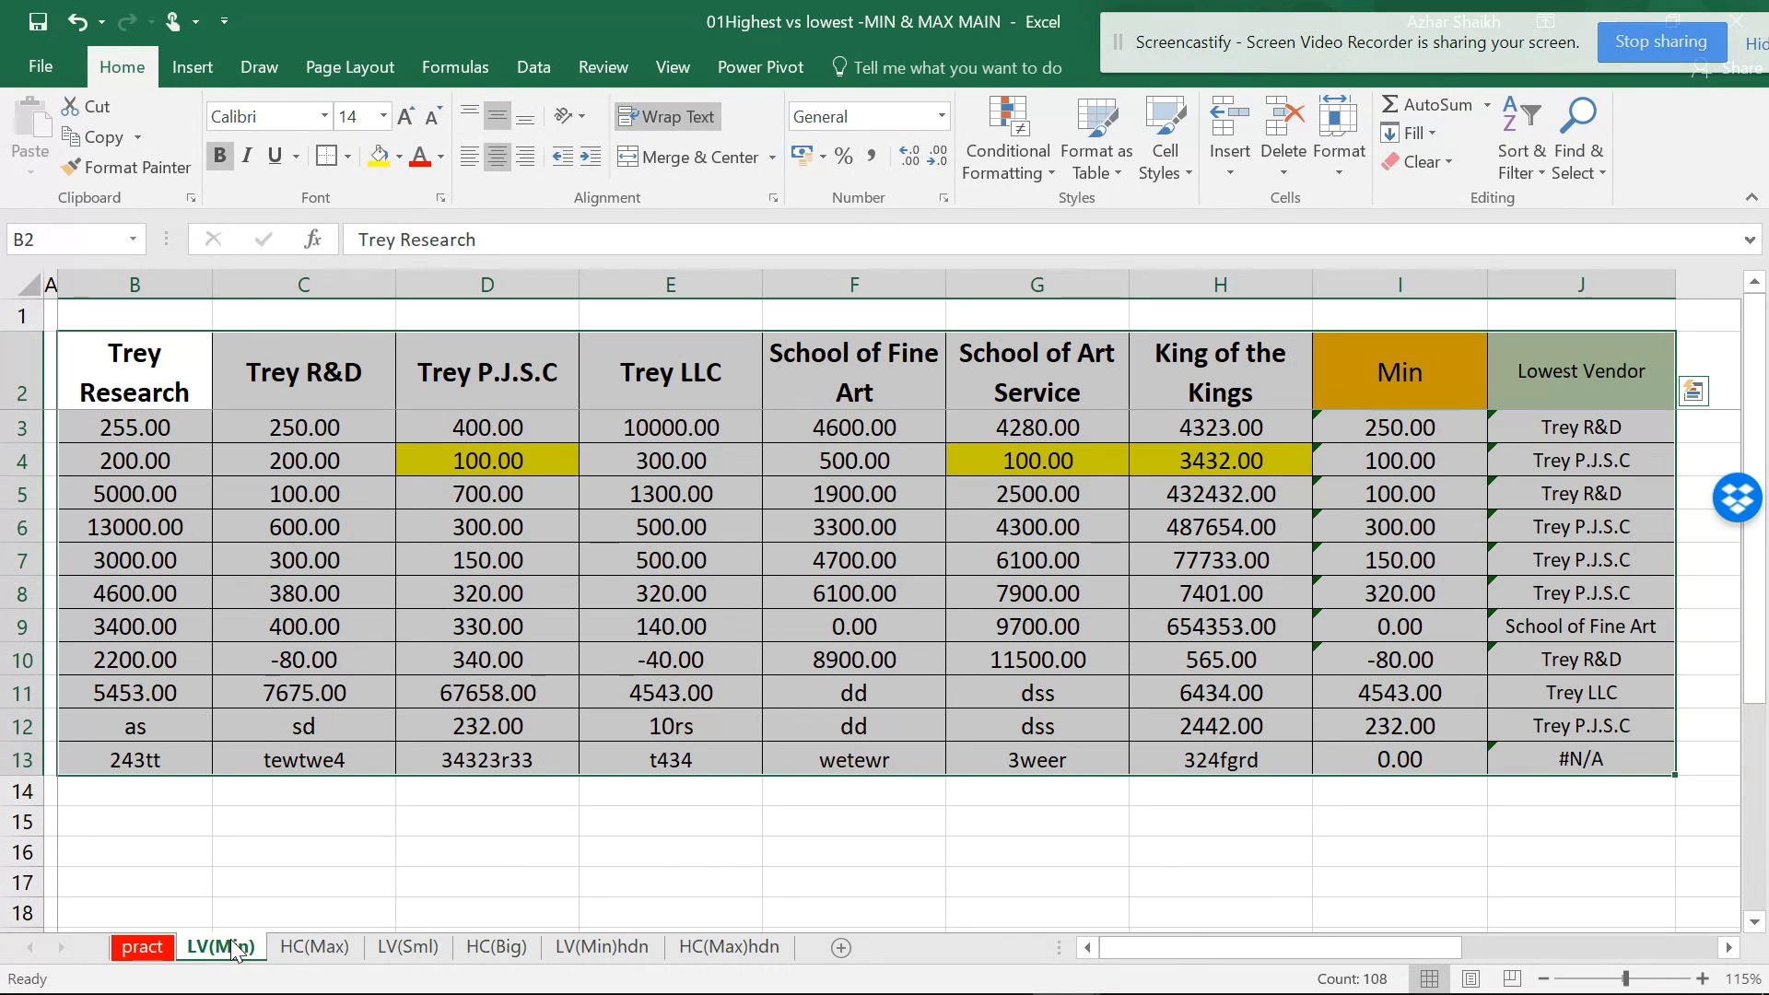
left_click(1067, 982)
left_click(912, 728)
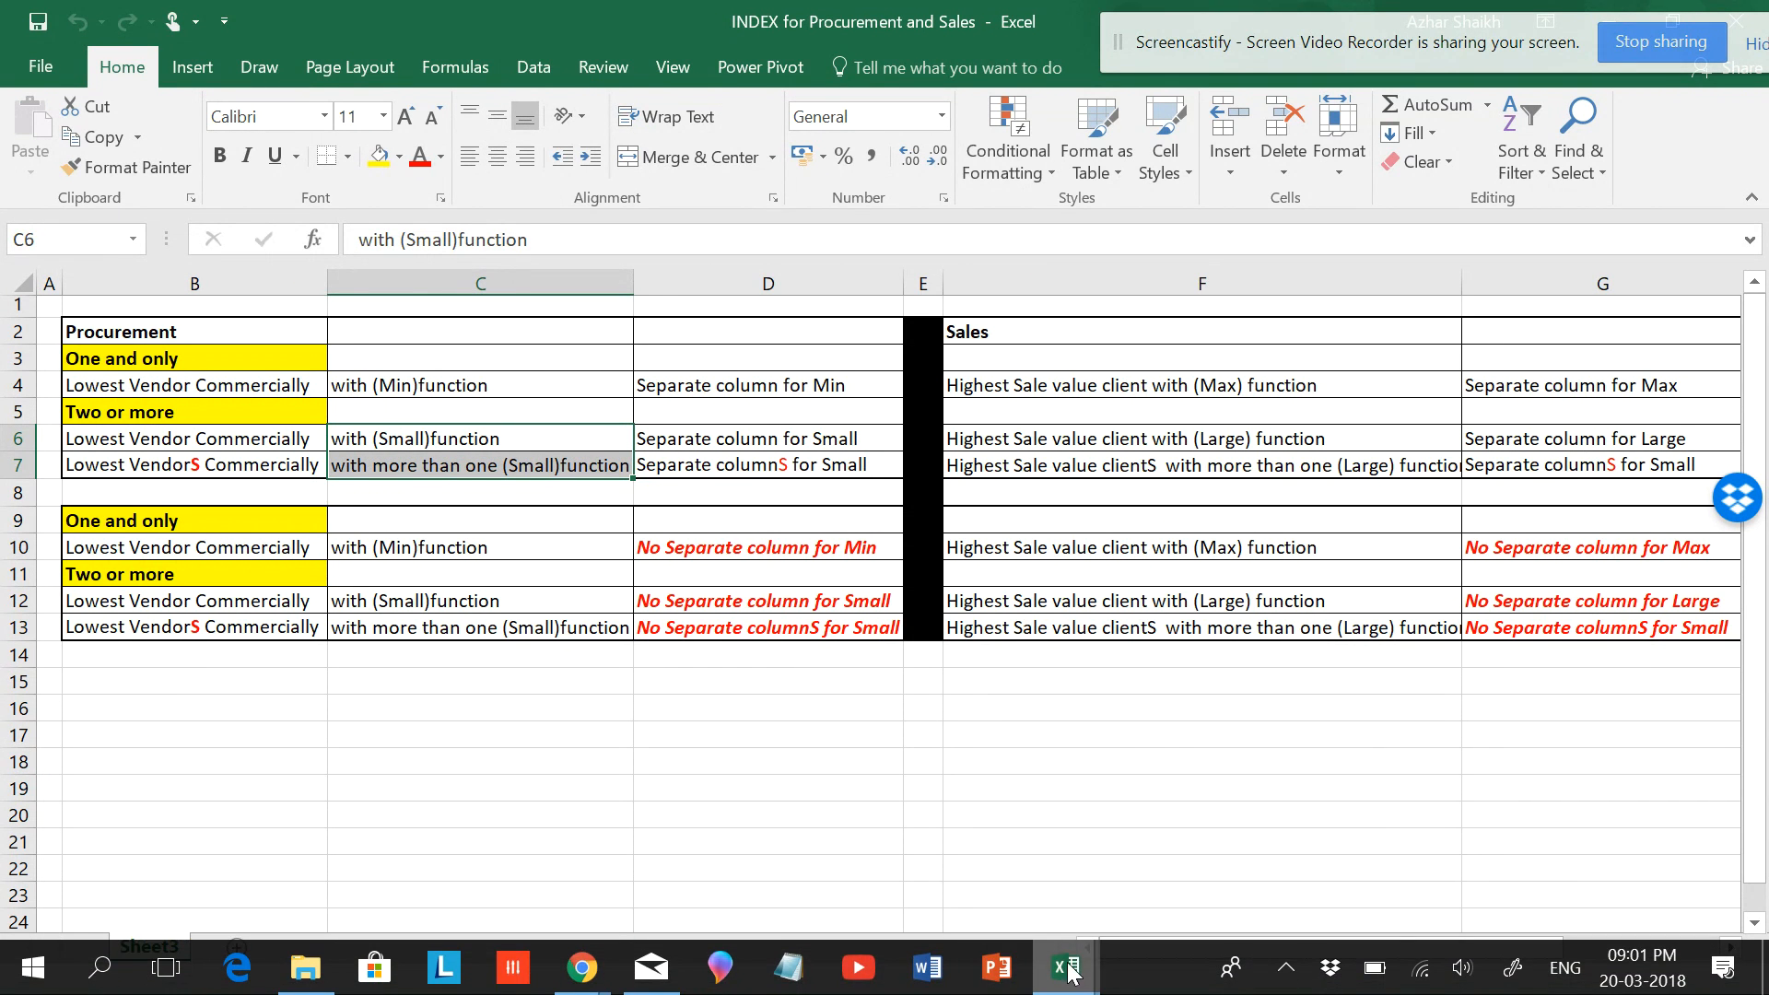
left_click(1066, 980)
left_click(1167, 857)
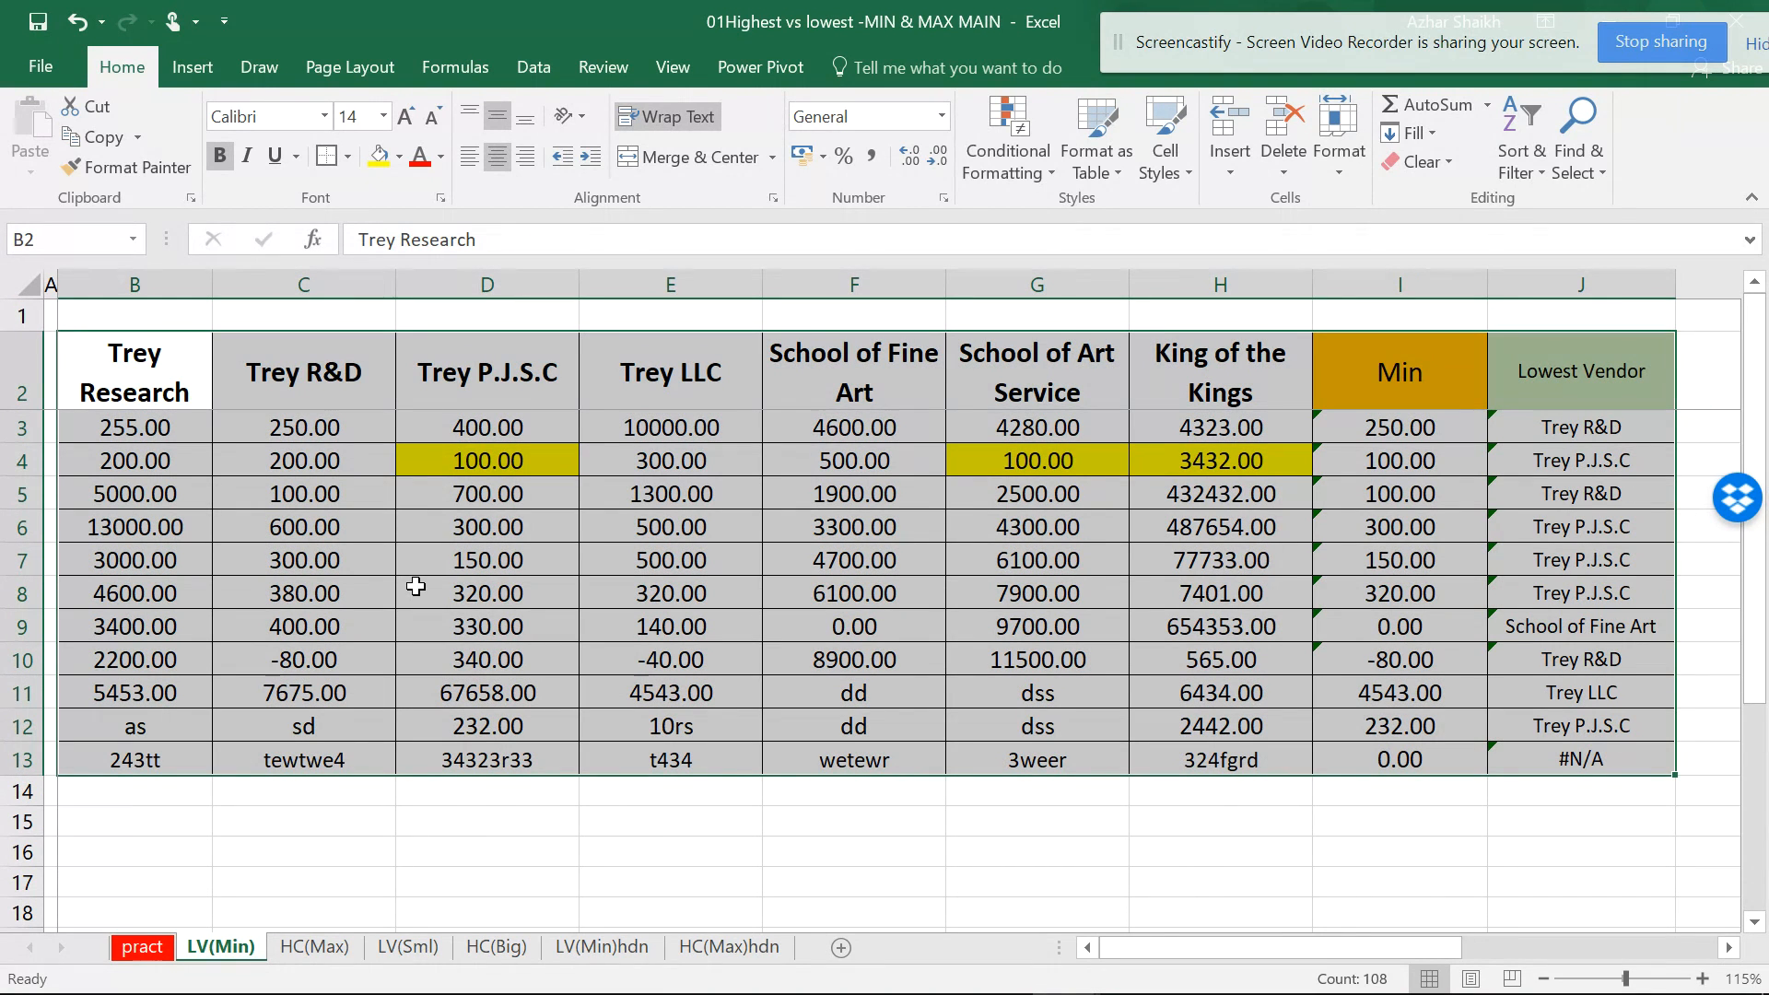
- Select the vendor price table, inspect I3's MIN formula, and go to the HC(Max) sheet
left_click_drag(138, 376, 1183, 753)
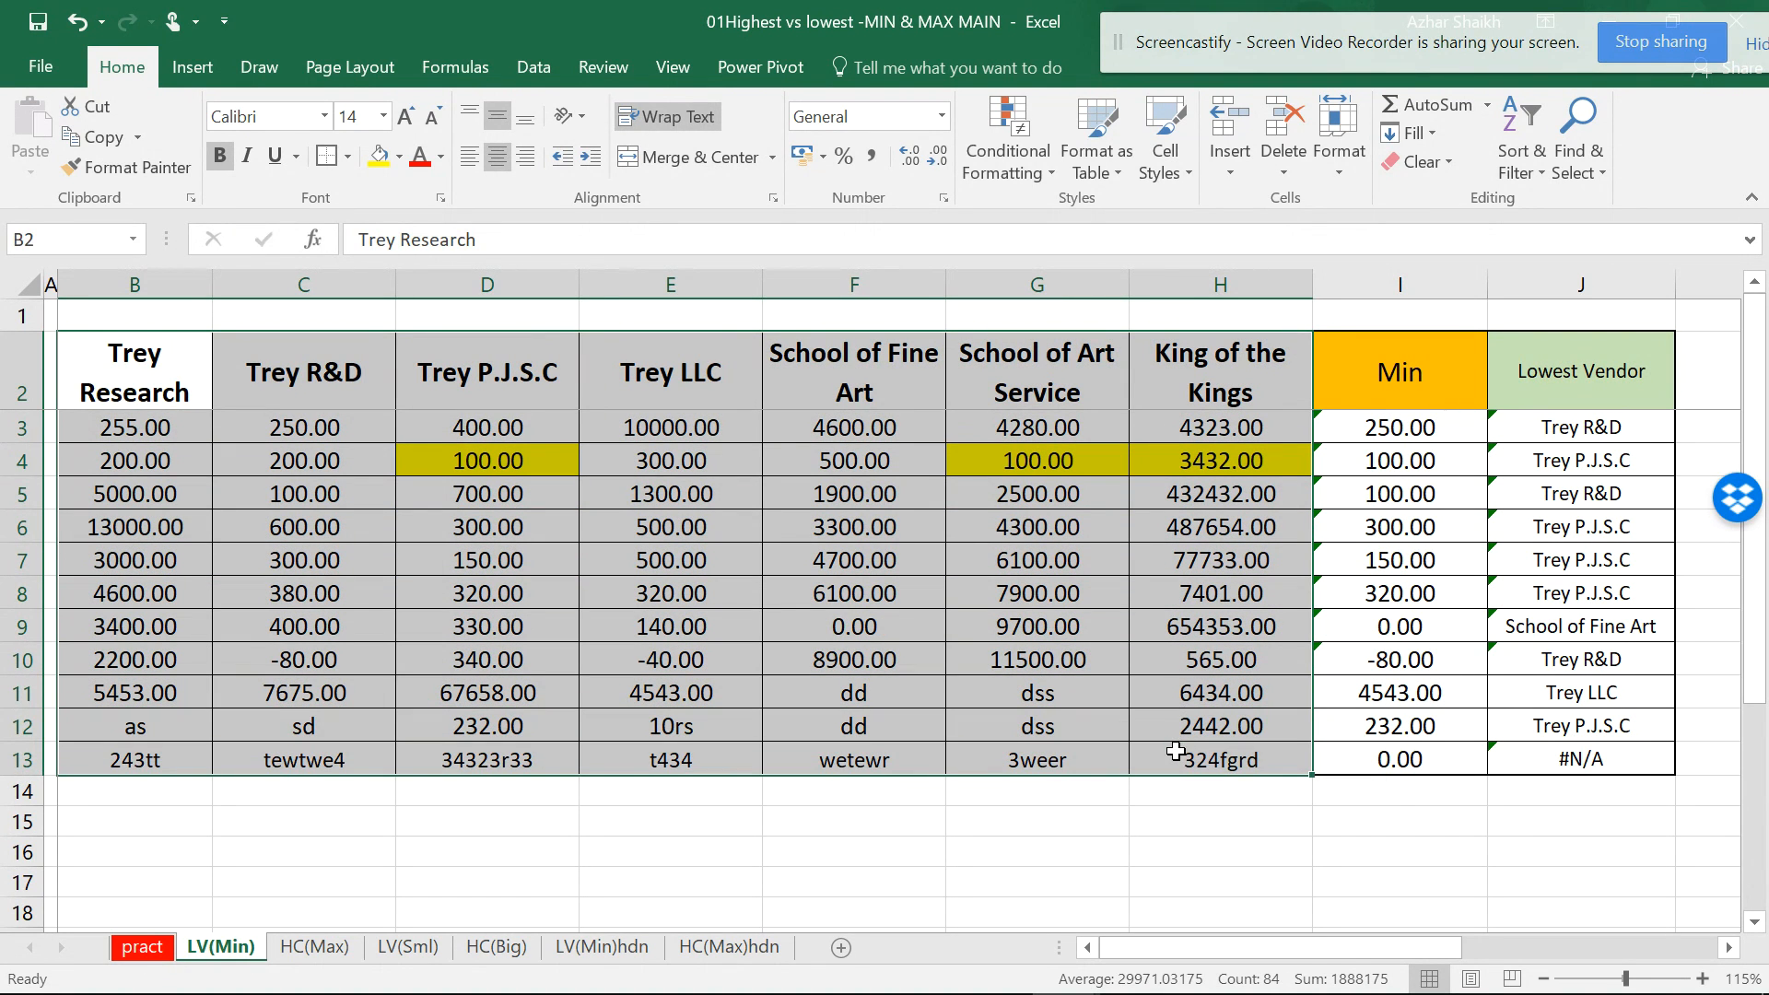
left_click(1432, 427)
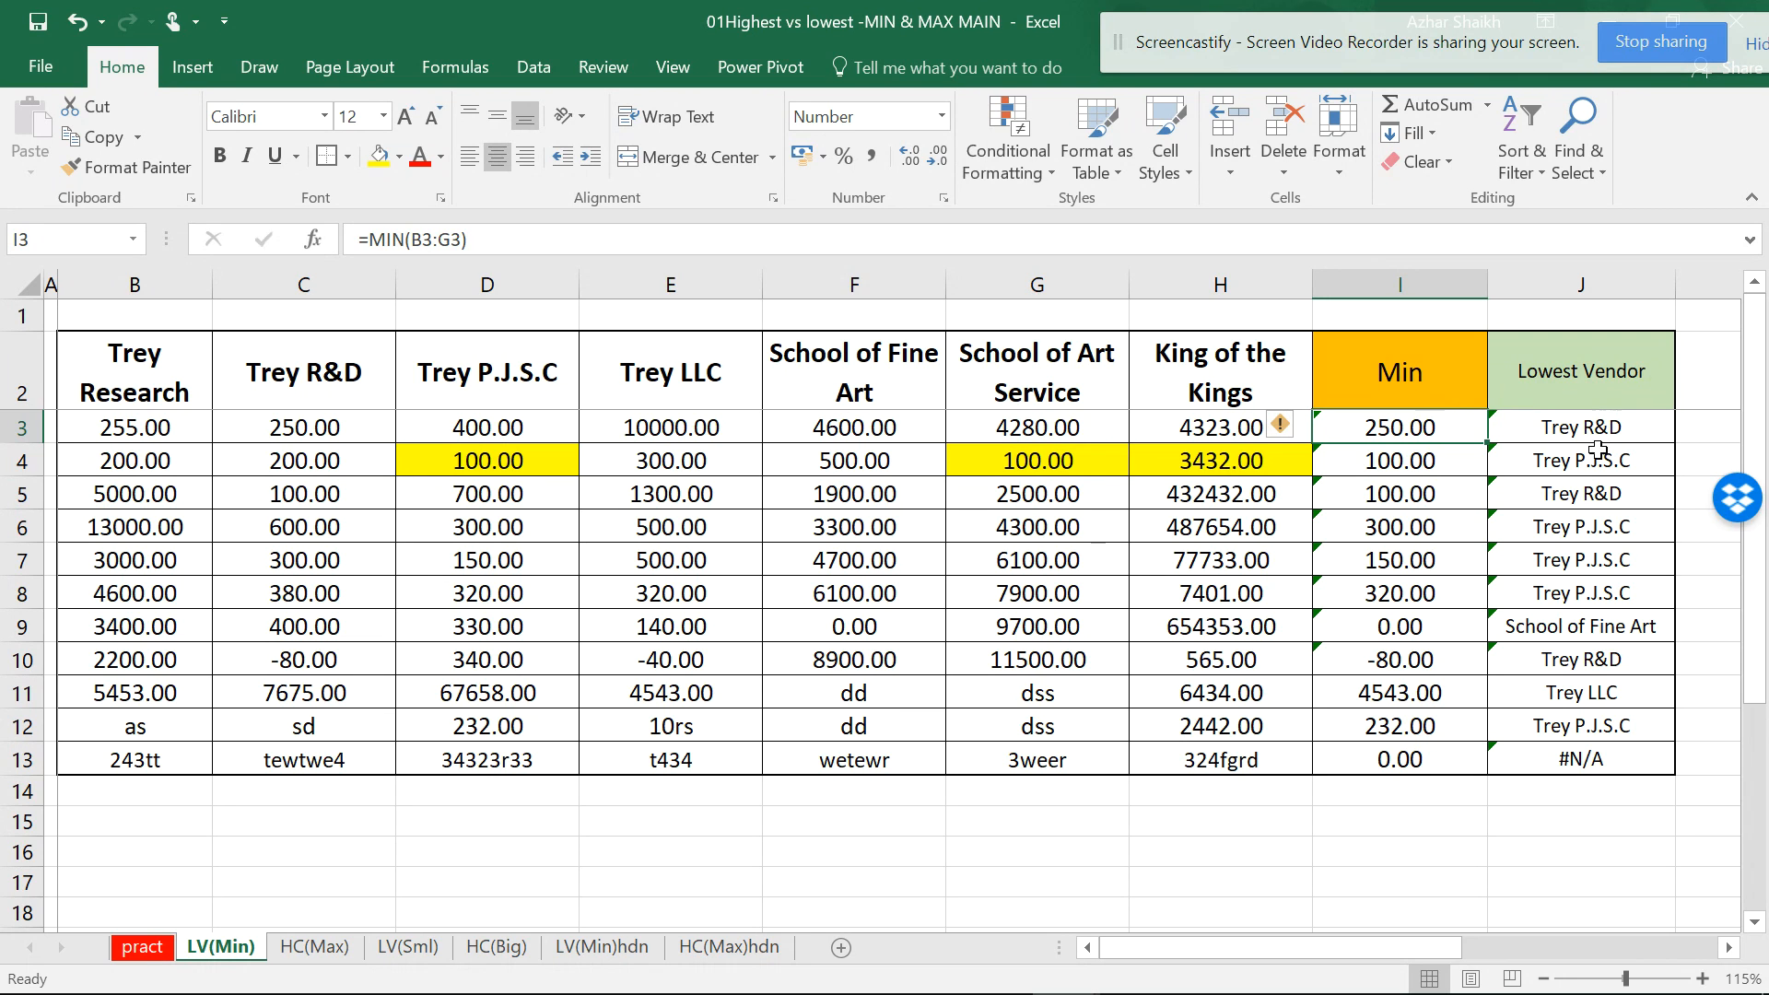
left_click(333, 947)
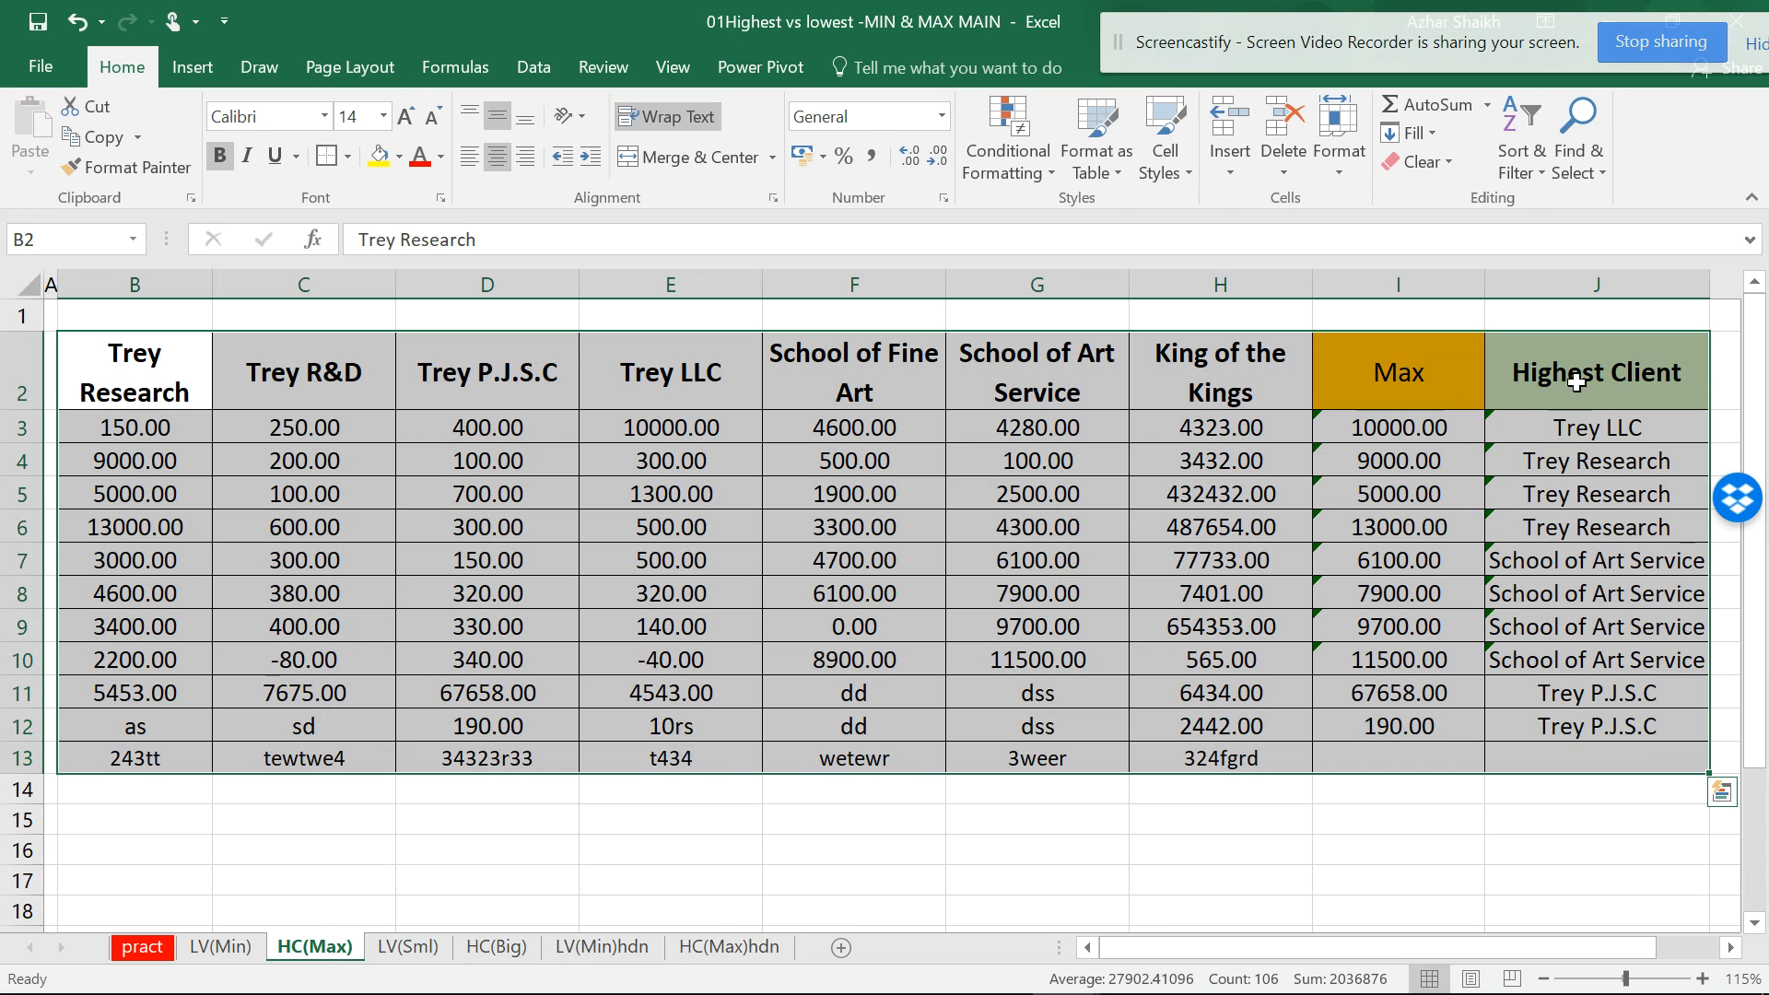
- Review the Max header, then the Small 1/2, vendor name and Lowest Vendor 1/2 headers on LV(Sml)
left_click(1383, 380)
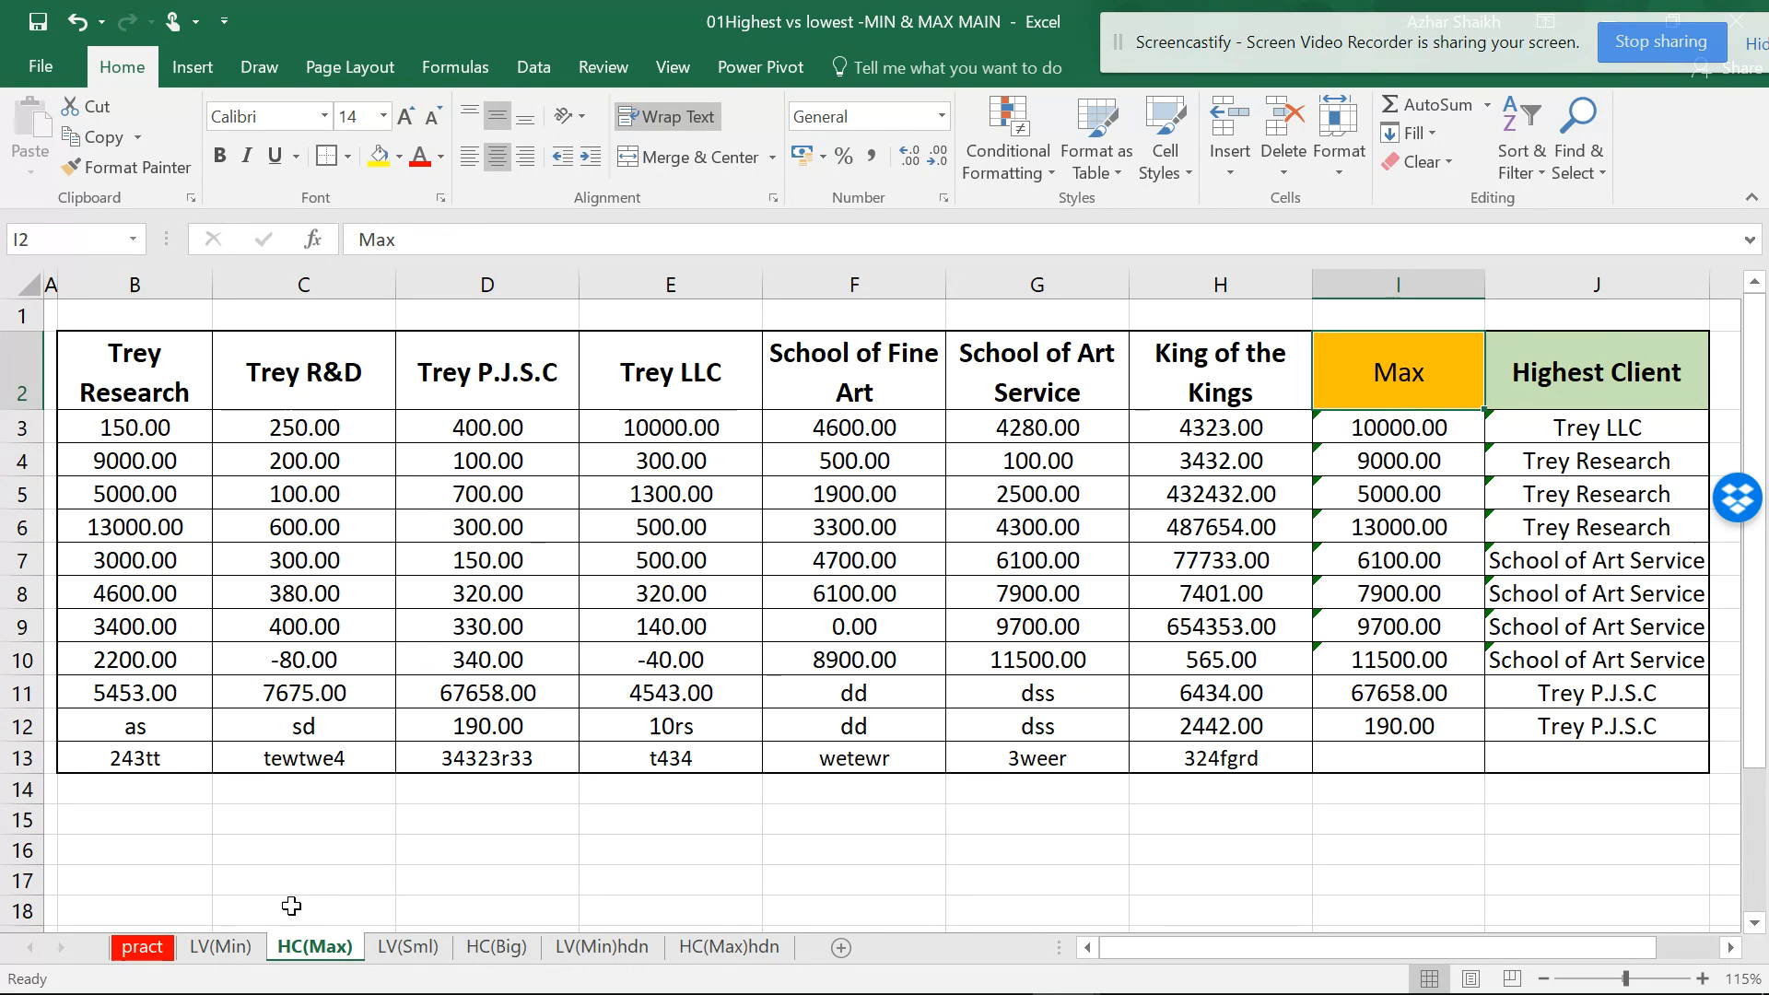
left_click(220, 947)
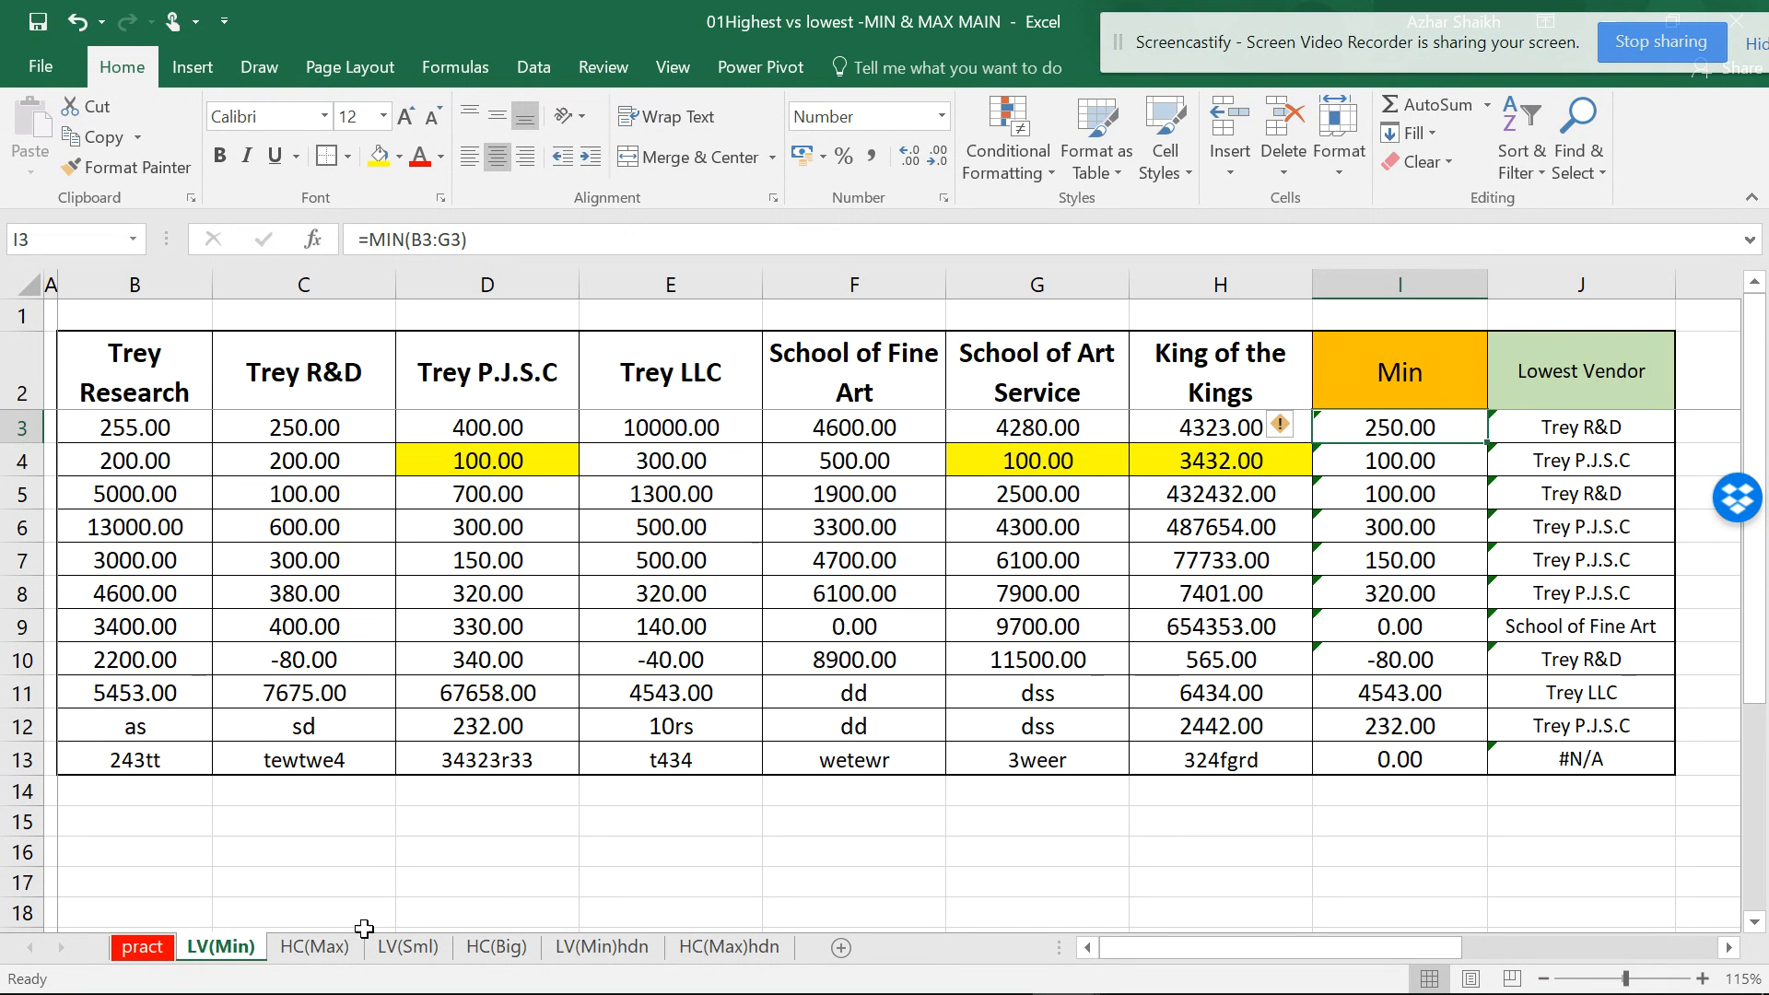
left_click(405, 947)
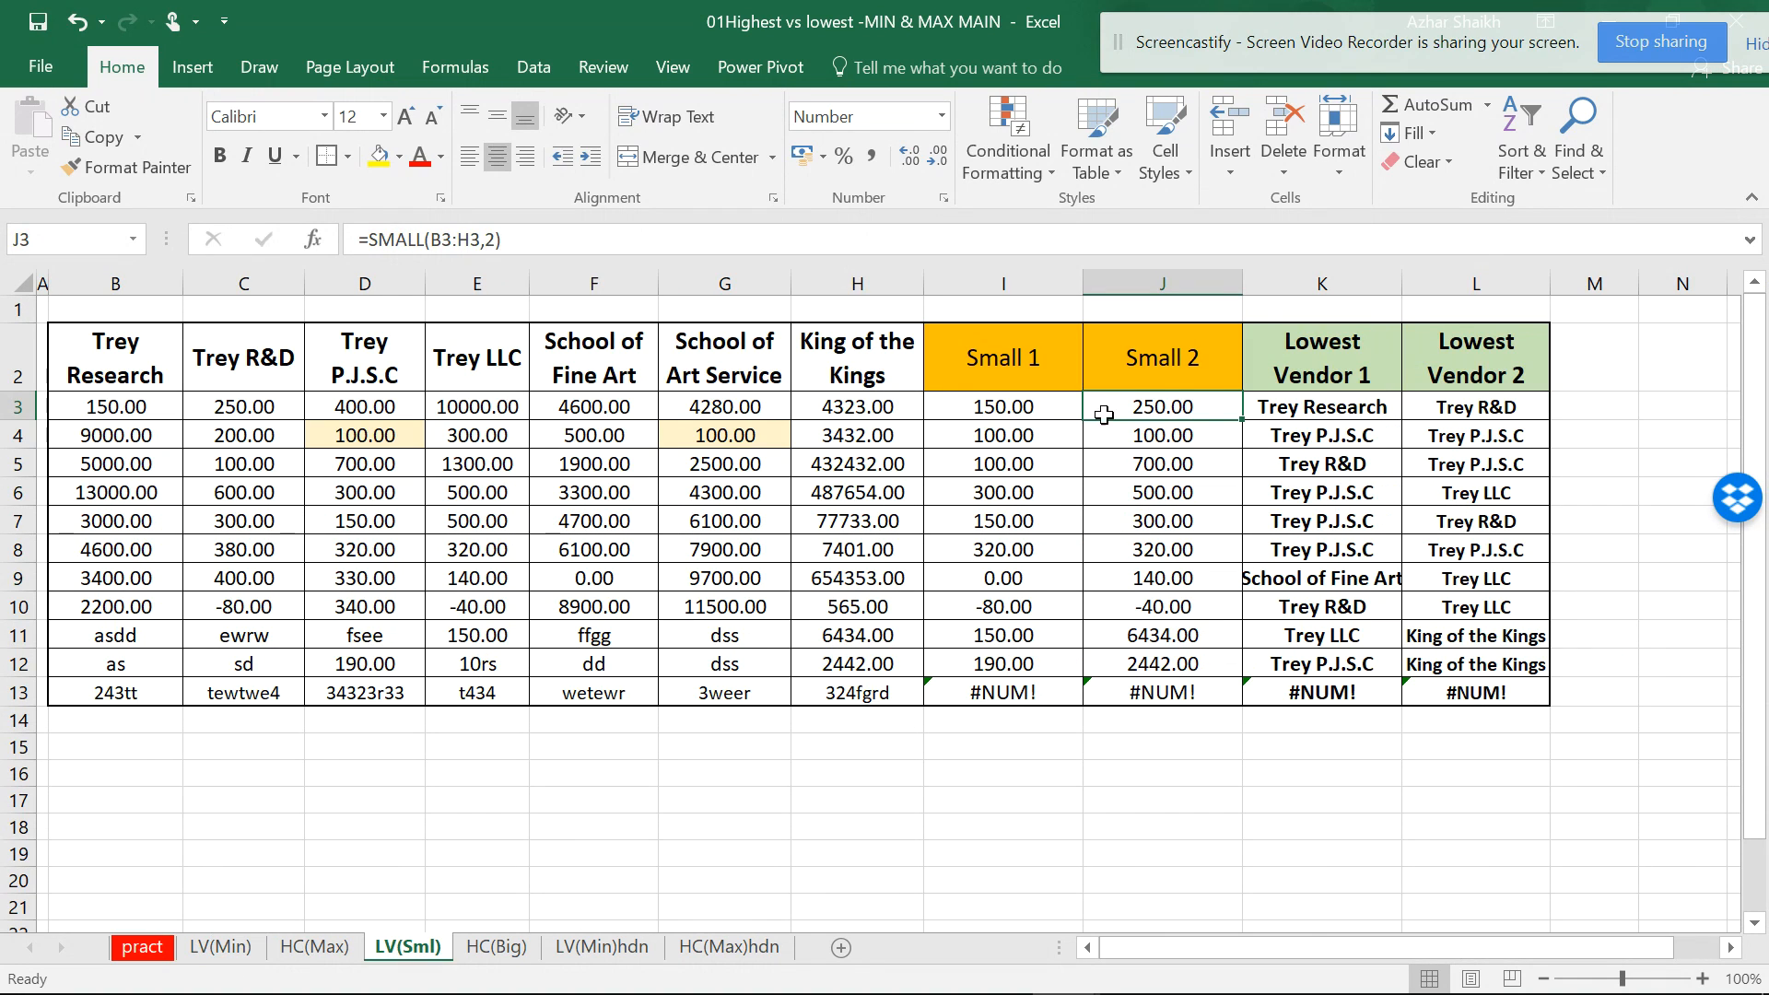
left_click(1046, 361)
left_click(1205, 353)
left_click(1327, 362)
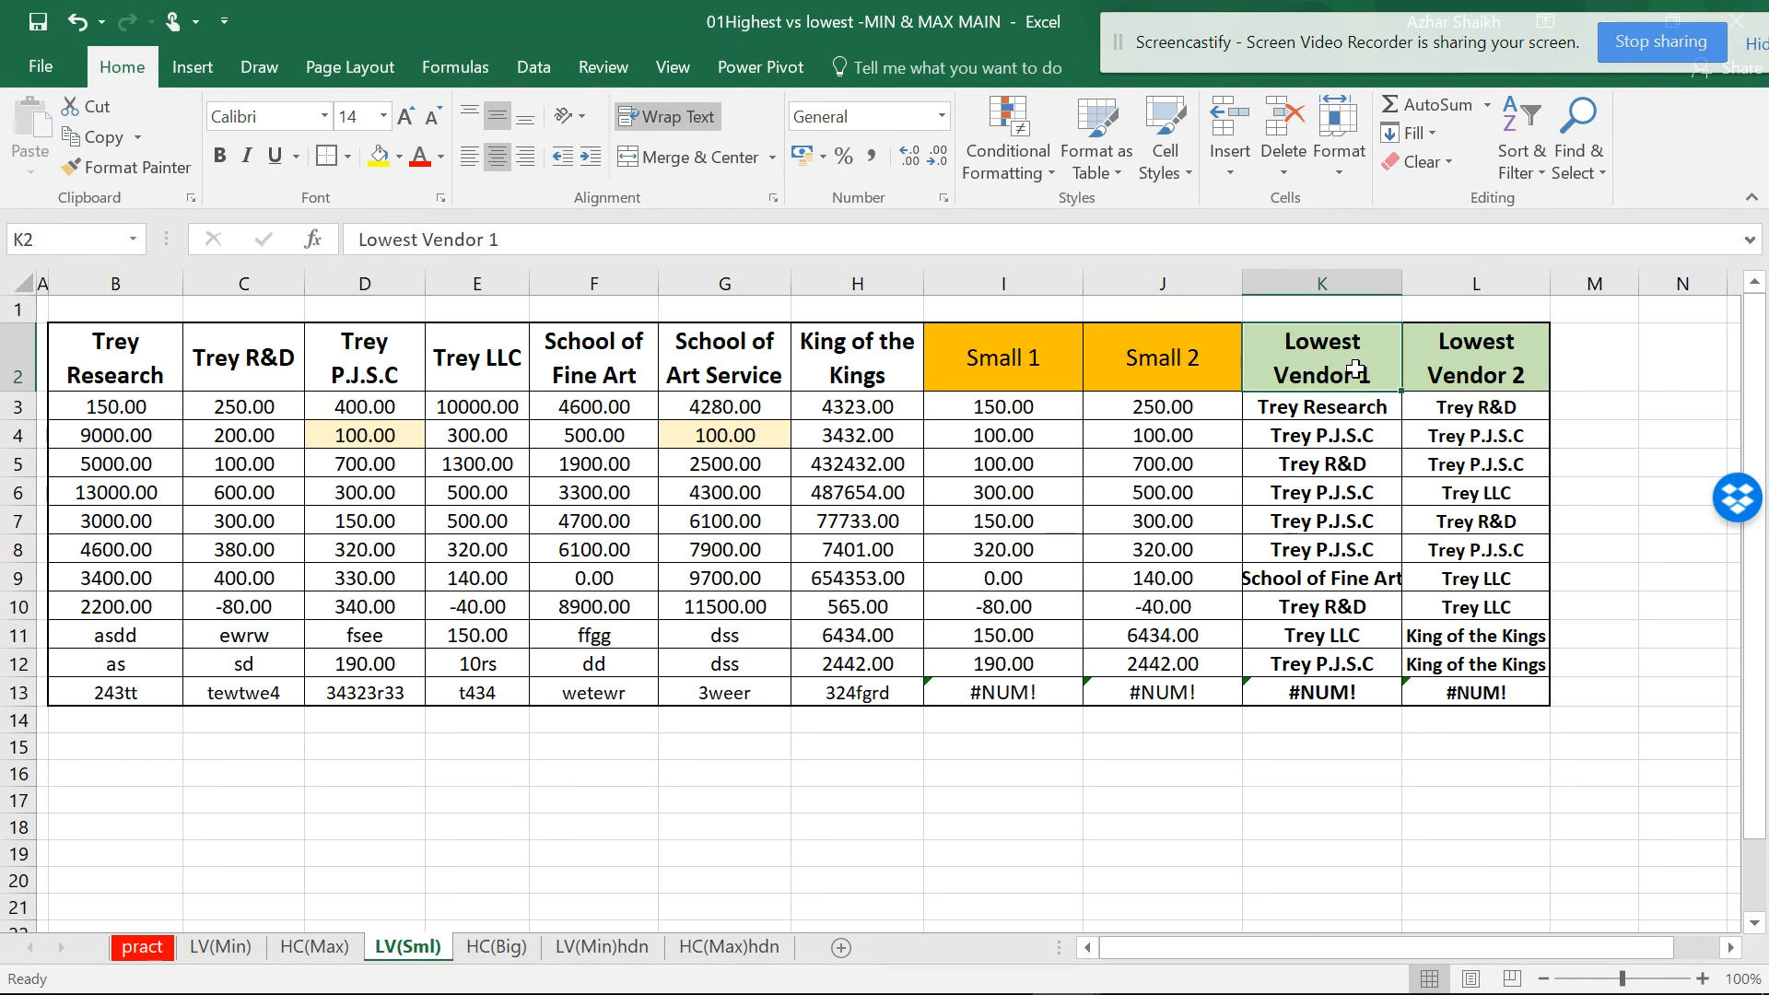
left_click_drag(166, 345, 863, 368)
left_click(1468, 355)
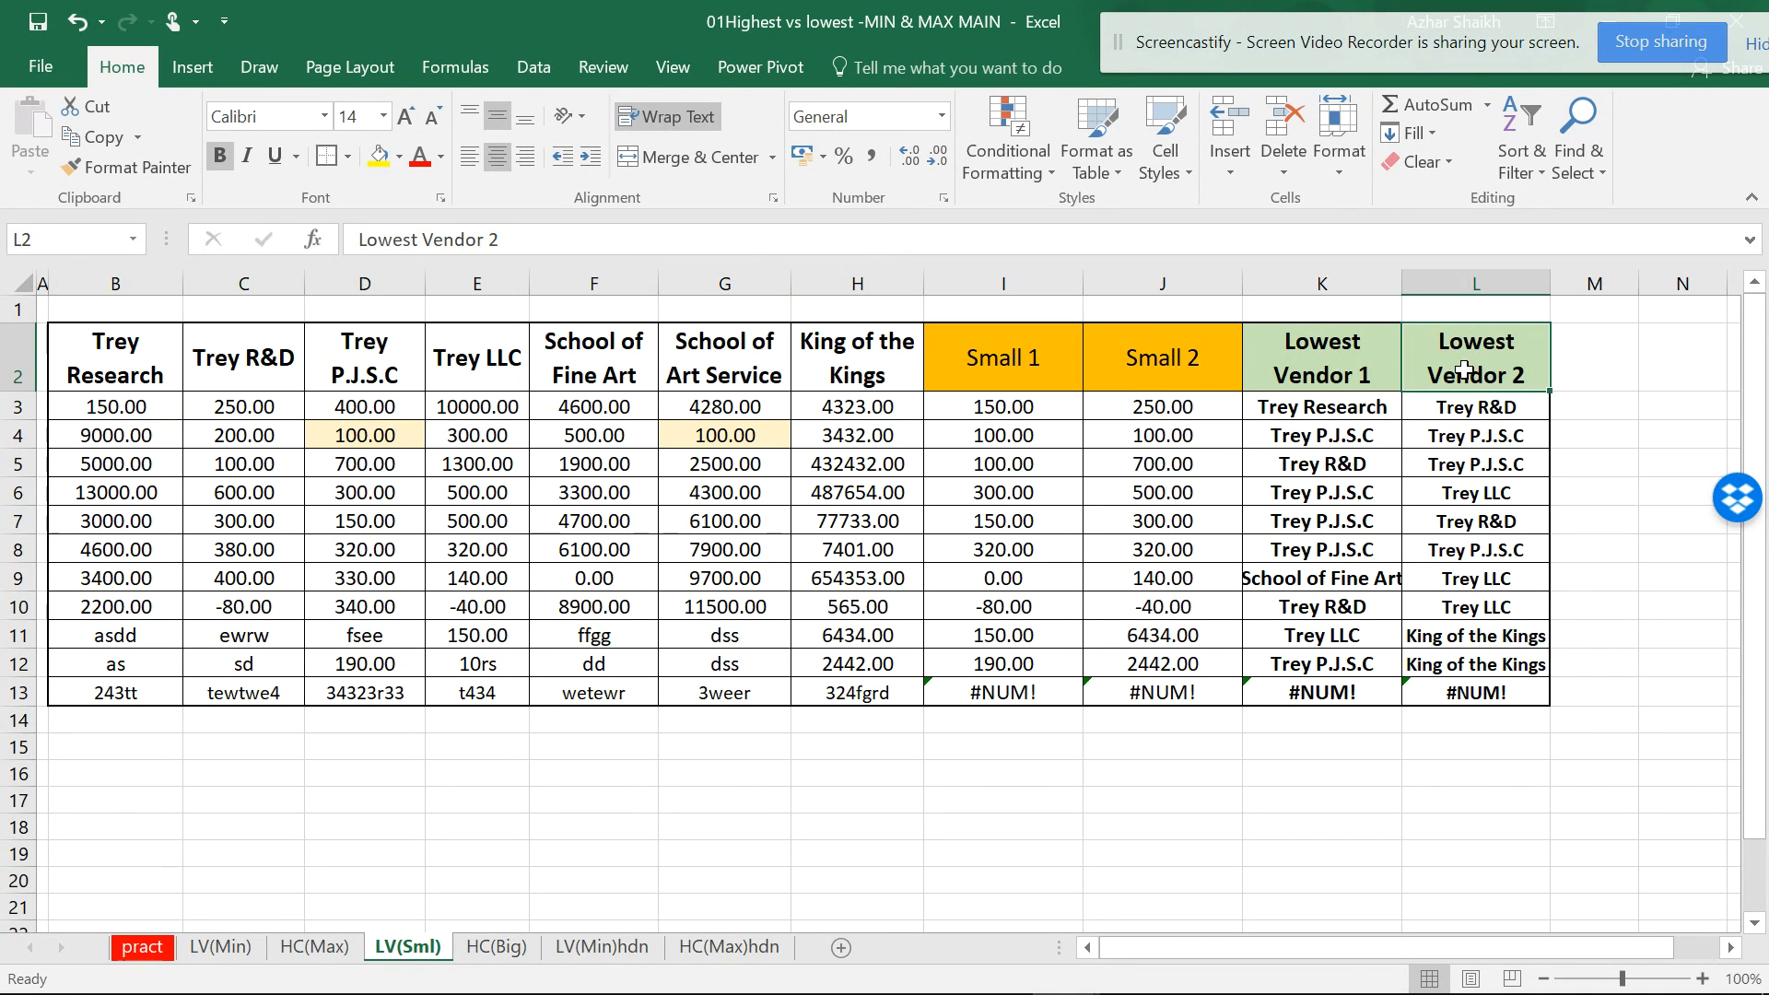
- Review HC(Big)'s LARGE 1/2 and Highest Client 1/2 headers, then move to LV(Min)hdn
left_click(497, 947)
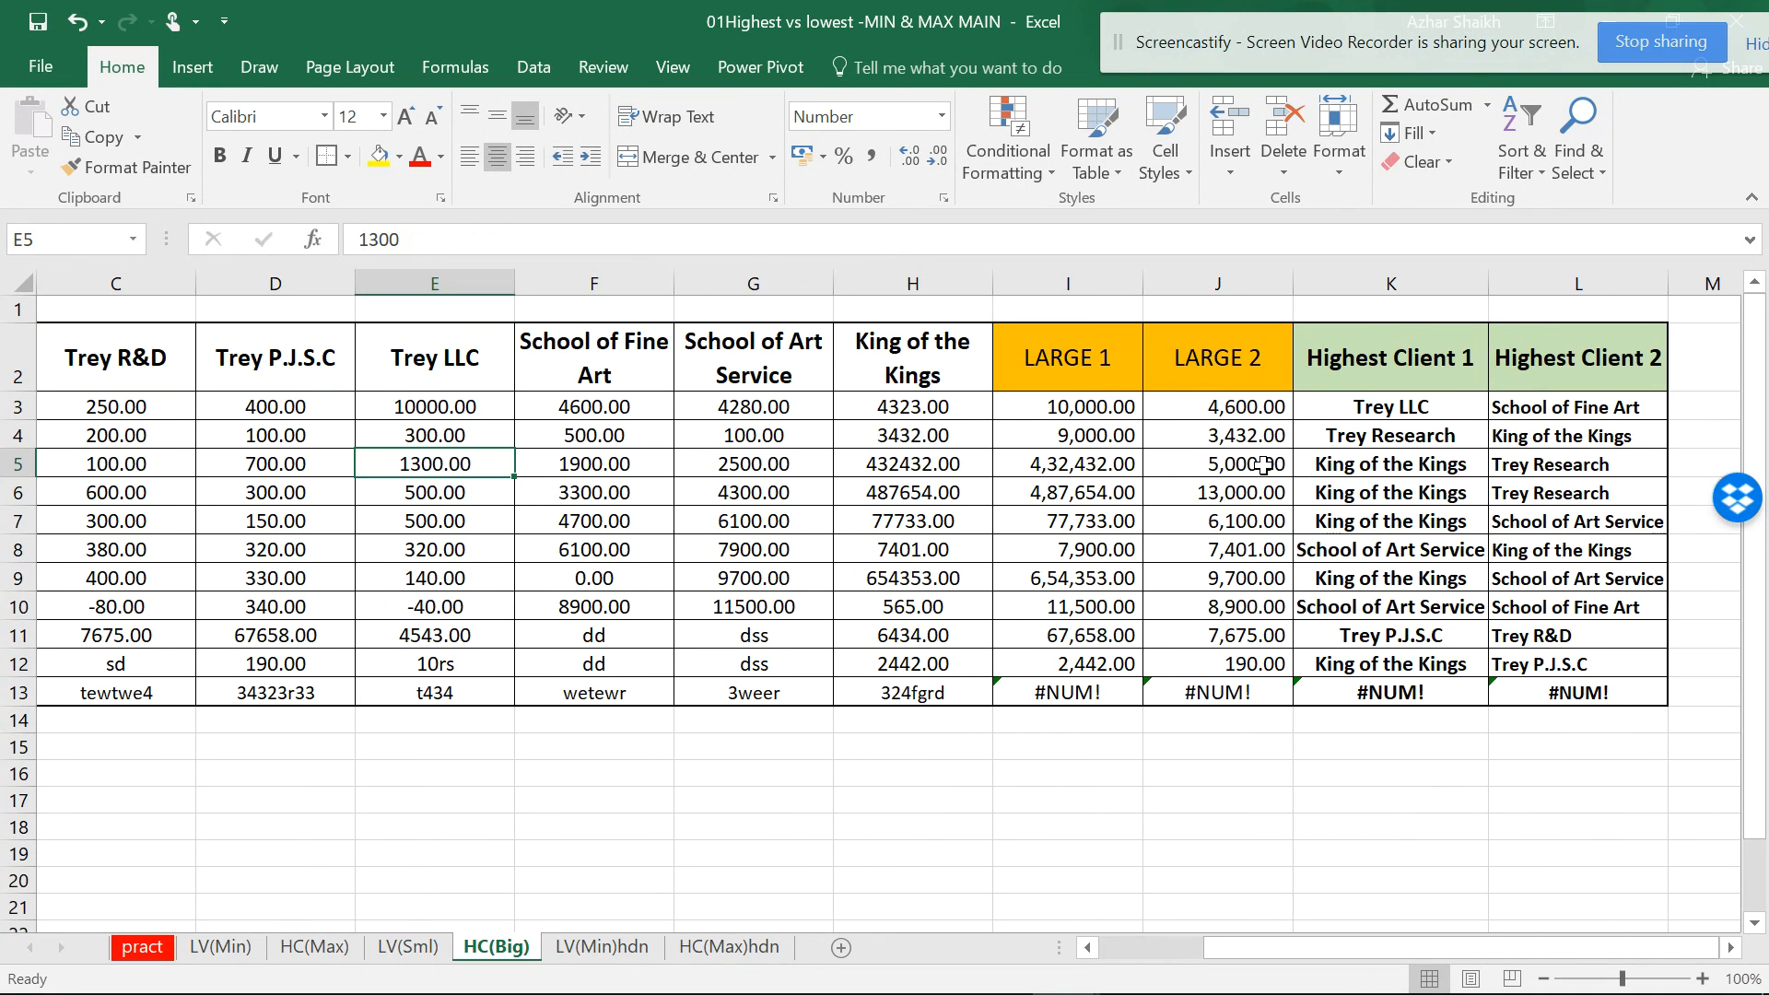
left_click_drag(1086, 347, 1208, 351)
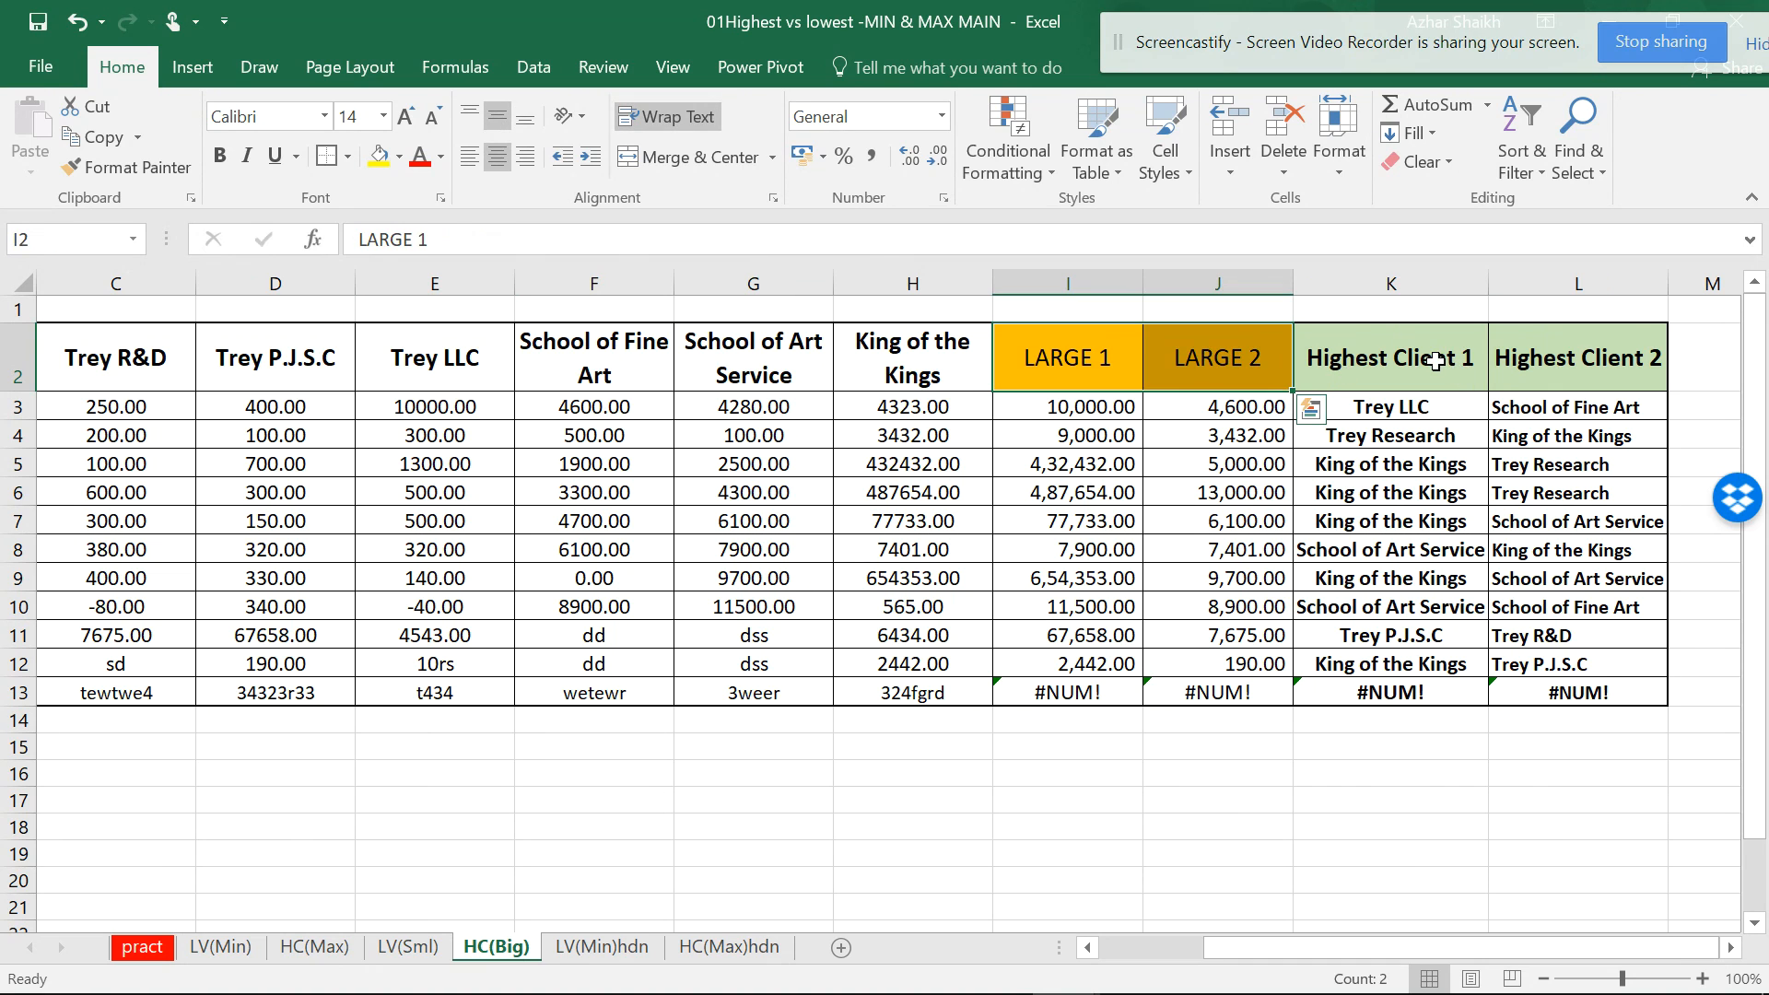
left_click_drag(1435, 361, 1578, 359)
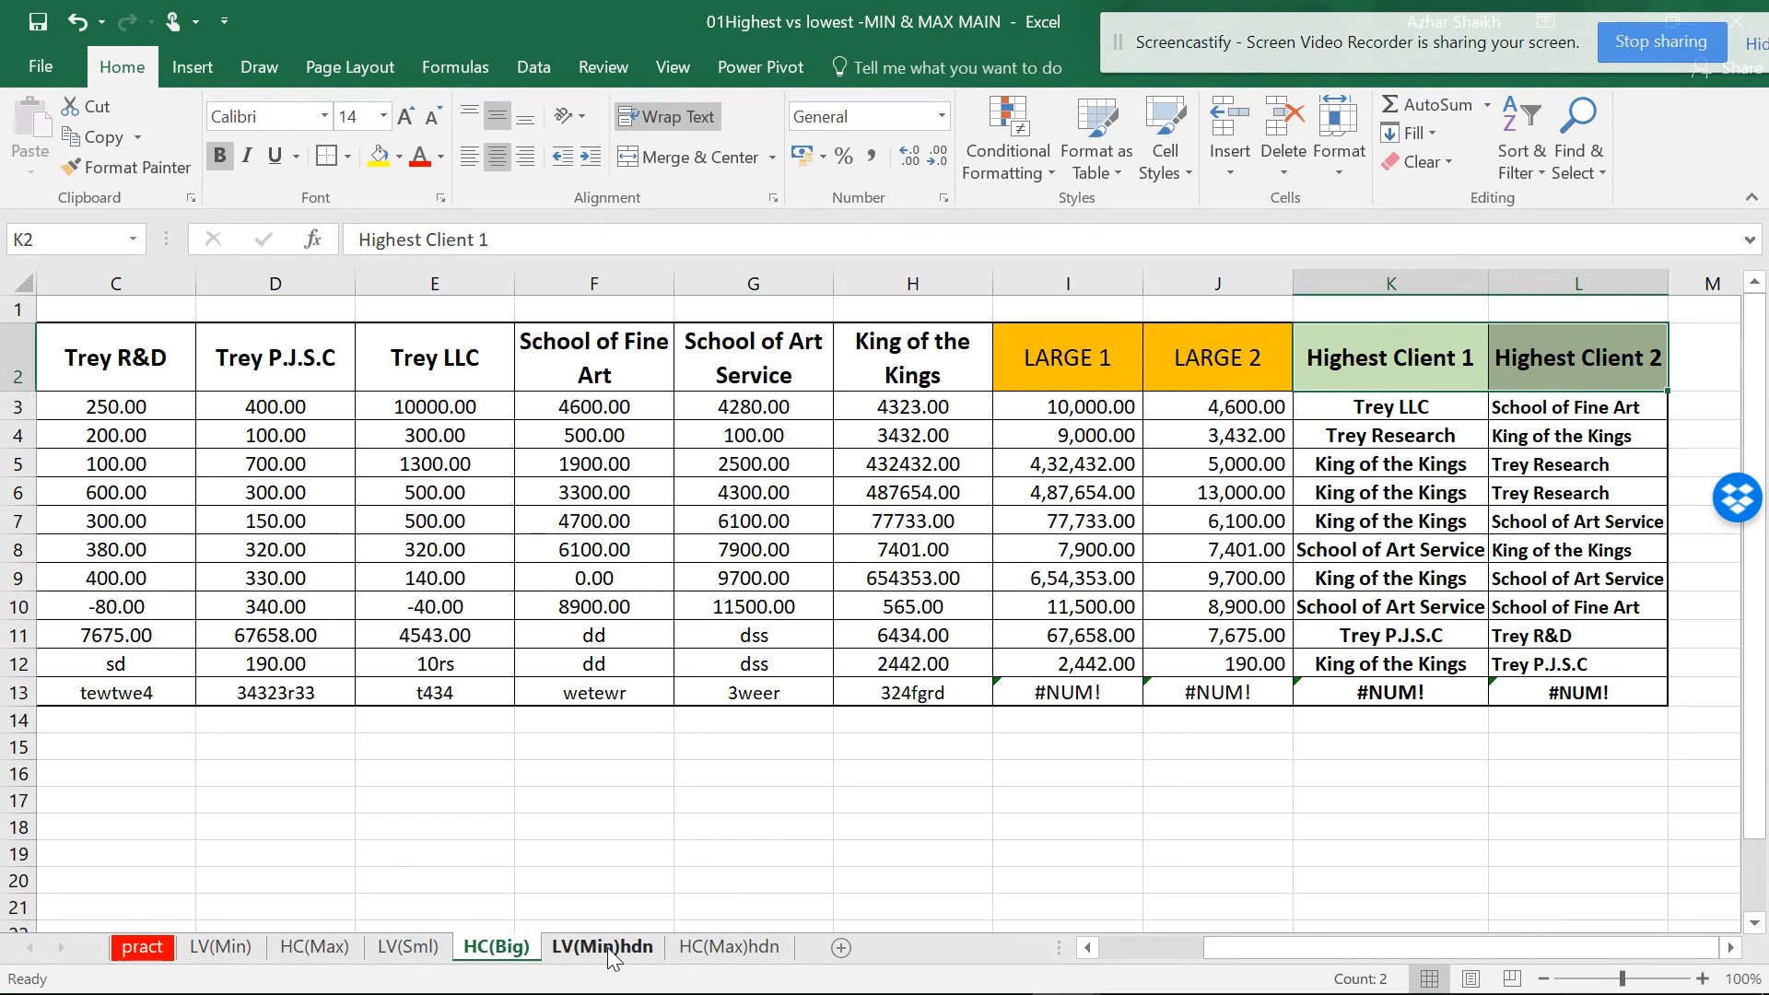
left_click(607, 947)
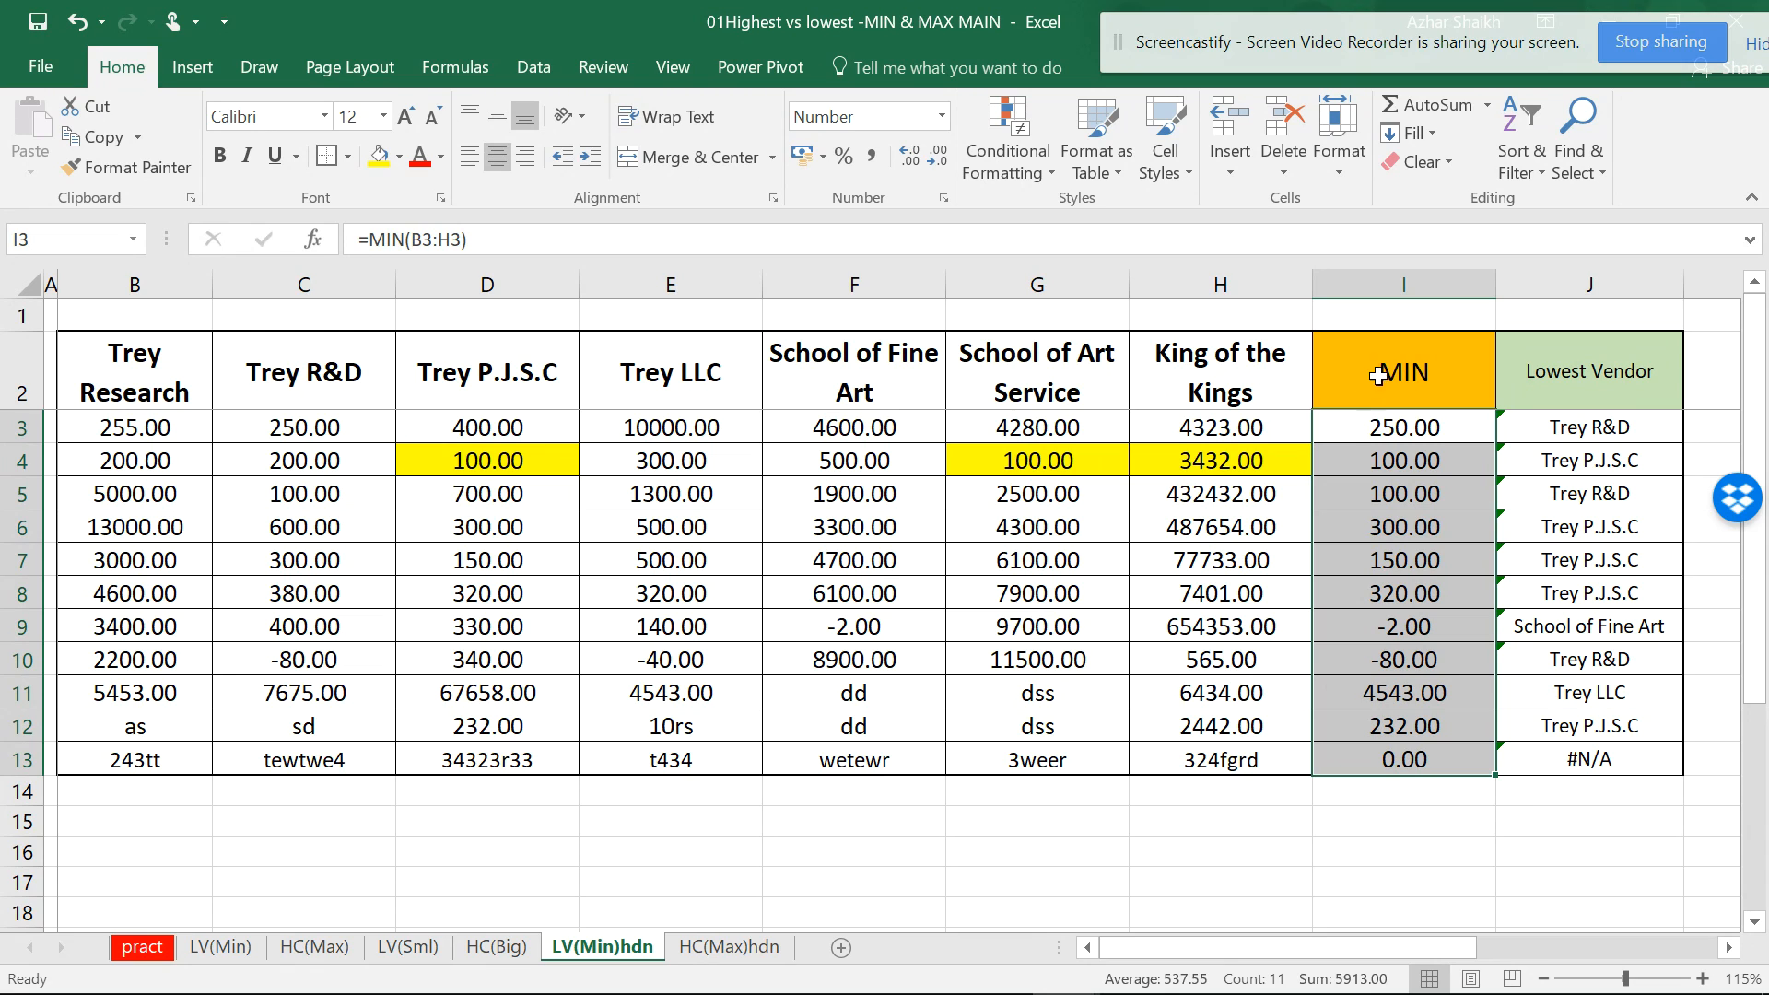
left_click(772, 958)
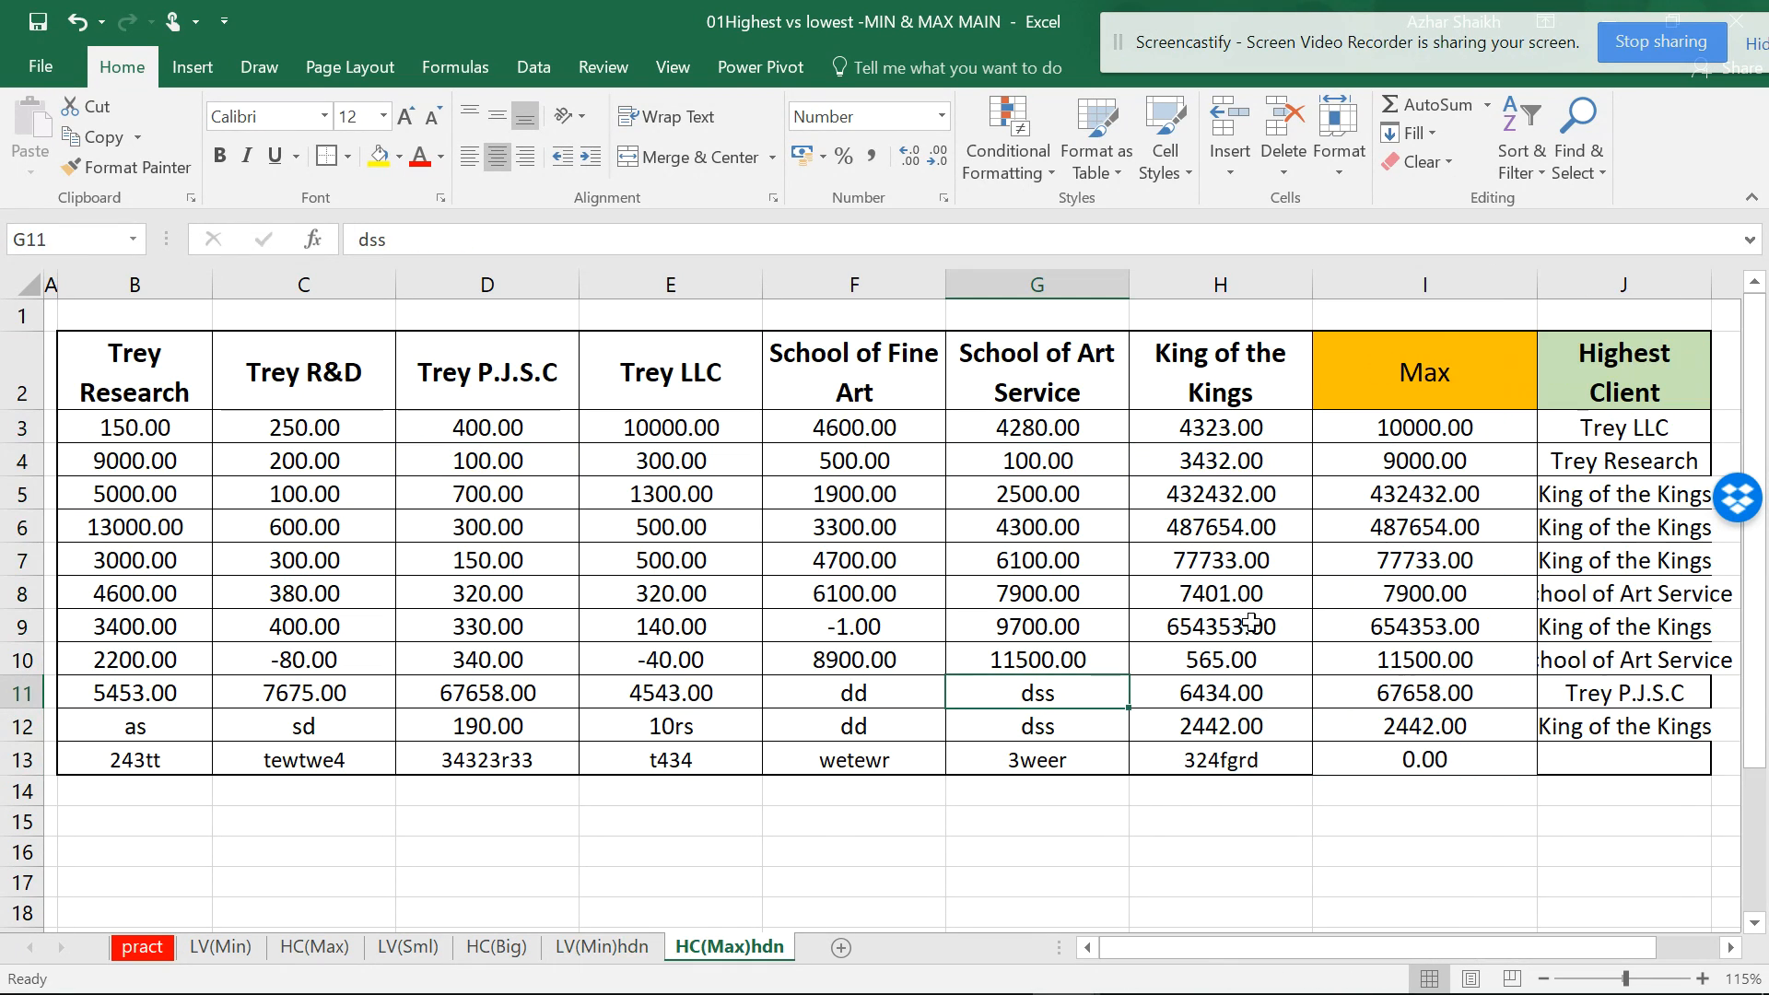
left_click(625, 958)
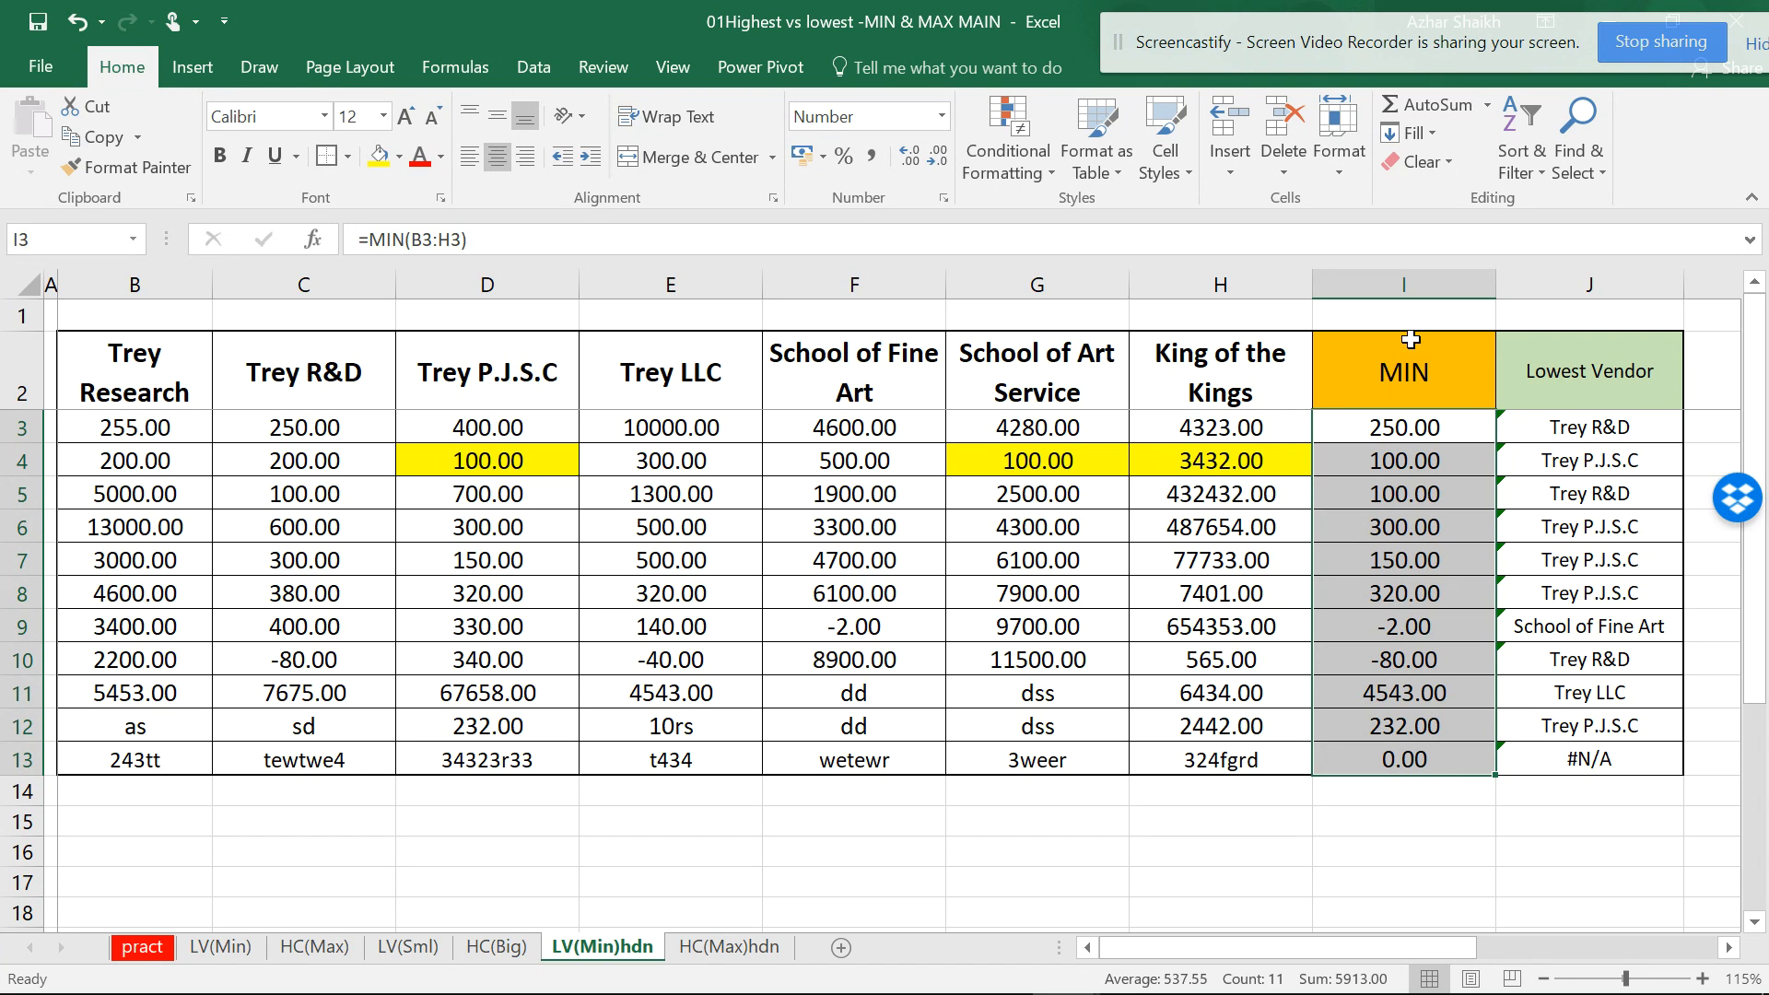
- Clear the MIN column I2:I13 on LV(Min)hdn and inspect the J3 Lowest Vendor formula
left_click_drag(1442, 362, 1430, 748)
key("Delete")
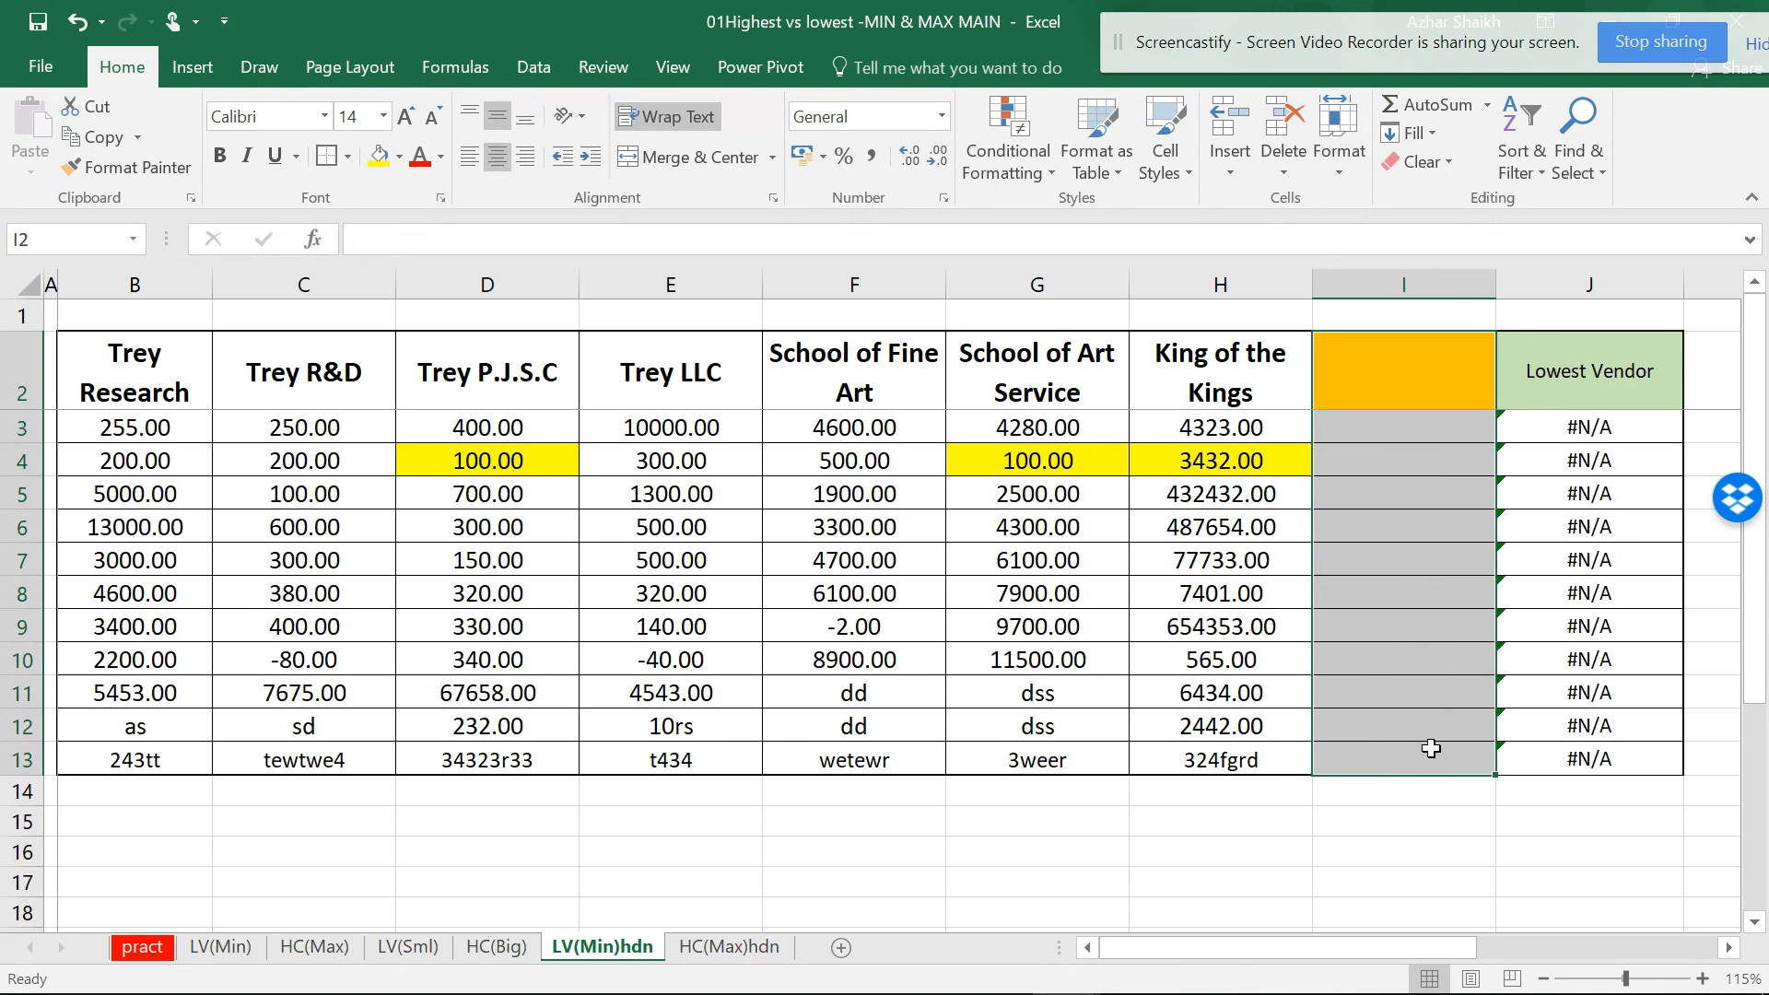
left_click_drag(1566, 435, 1402, 428)
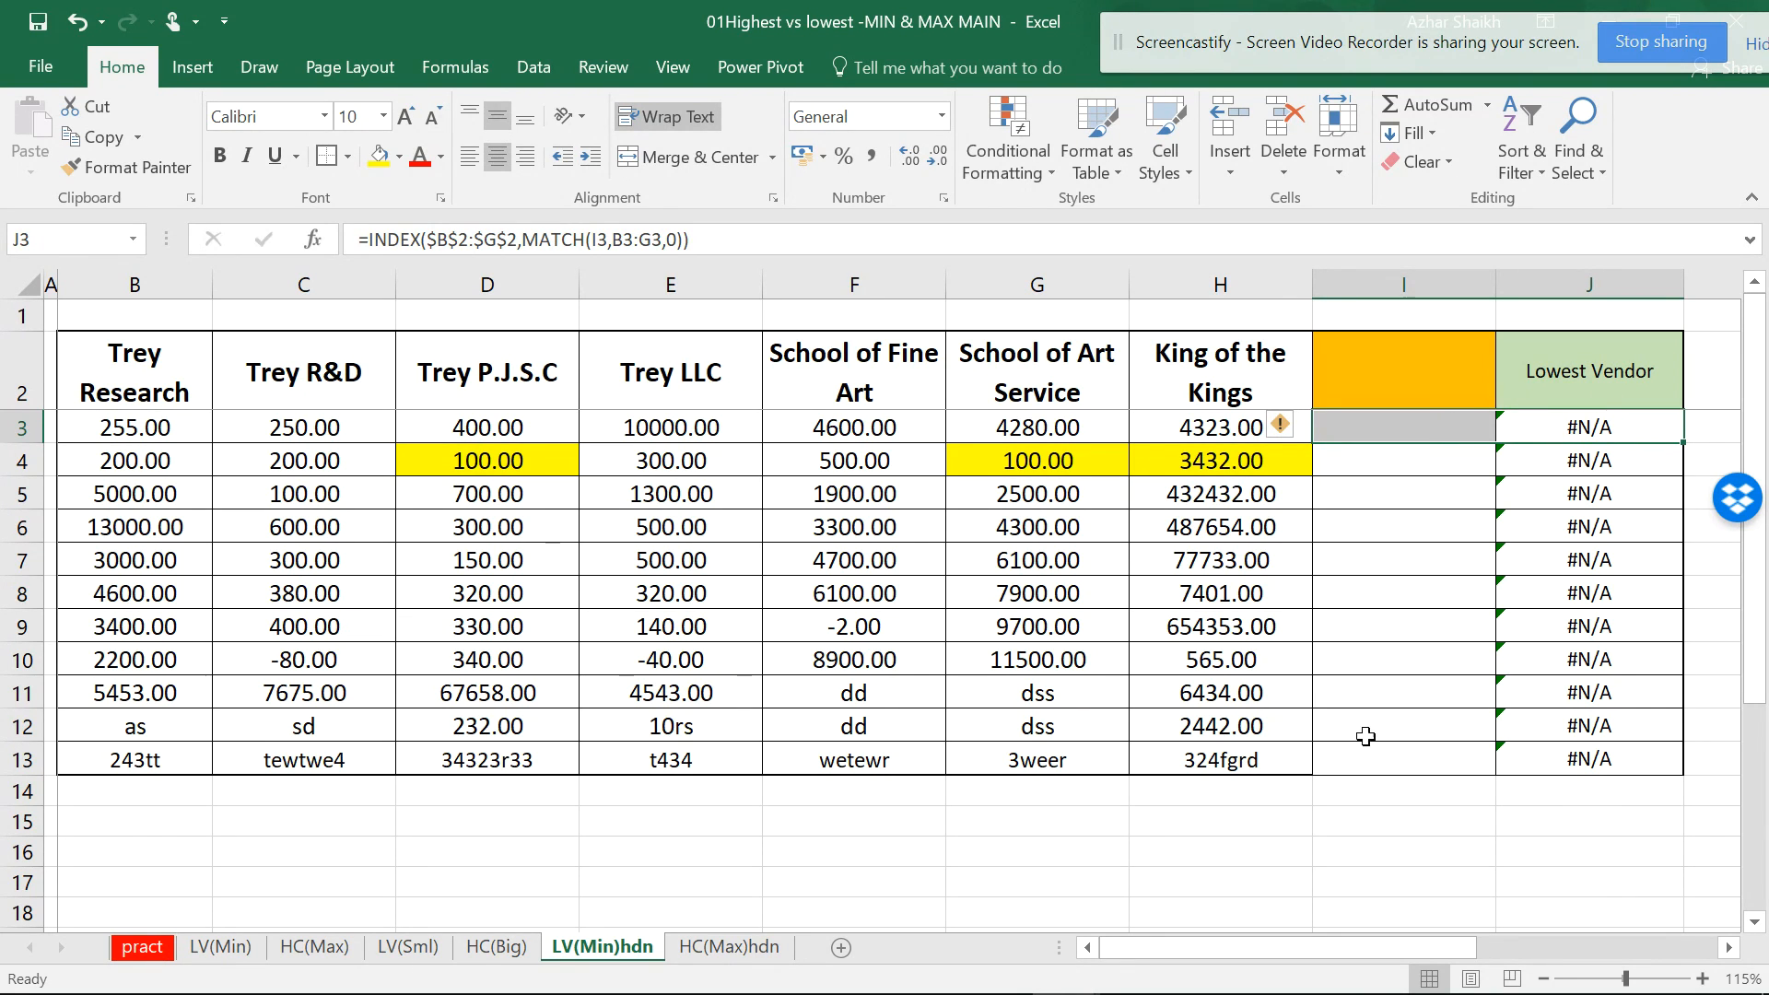
- Clear the Max values I3:I13 on HC(Max)hdn and return to LV(Min)hdn
left_click(729, 948)
left_click_drag(1434, 422, 1449, 758)
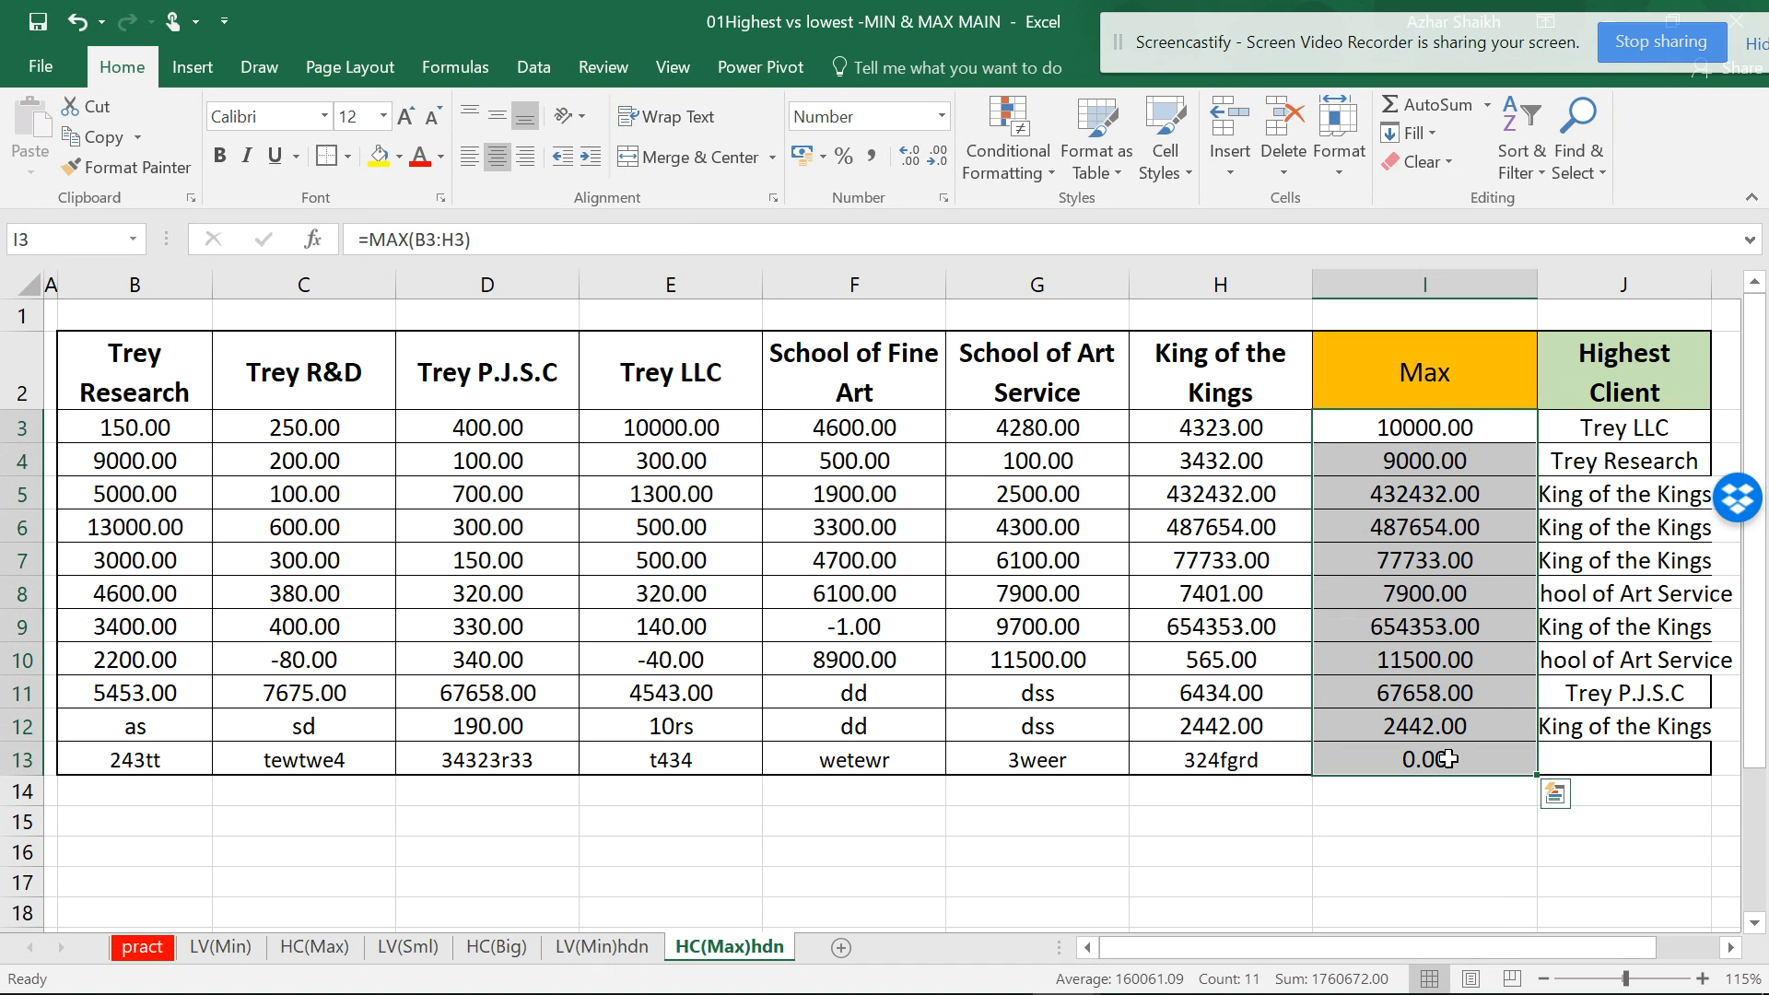
key("Delete")
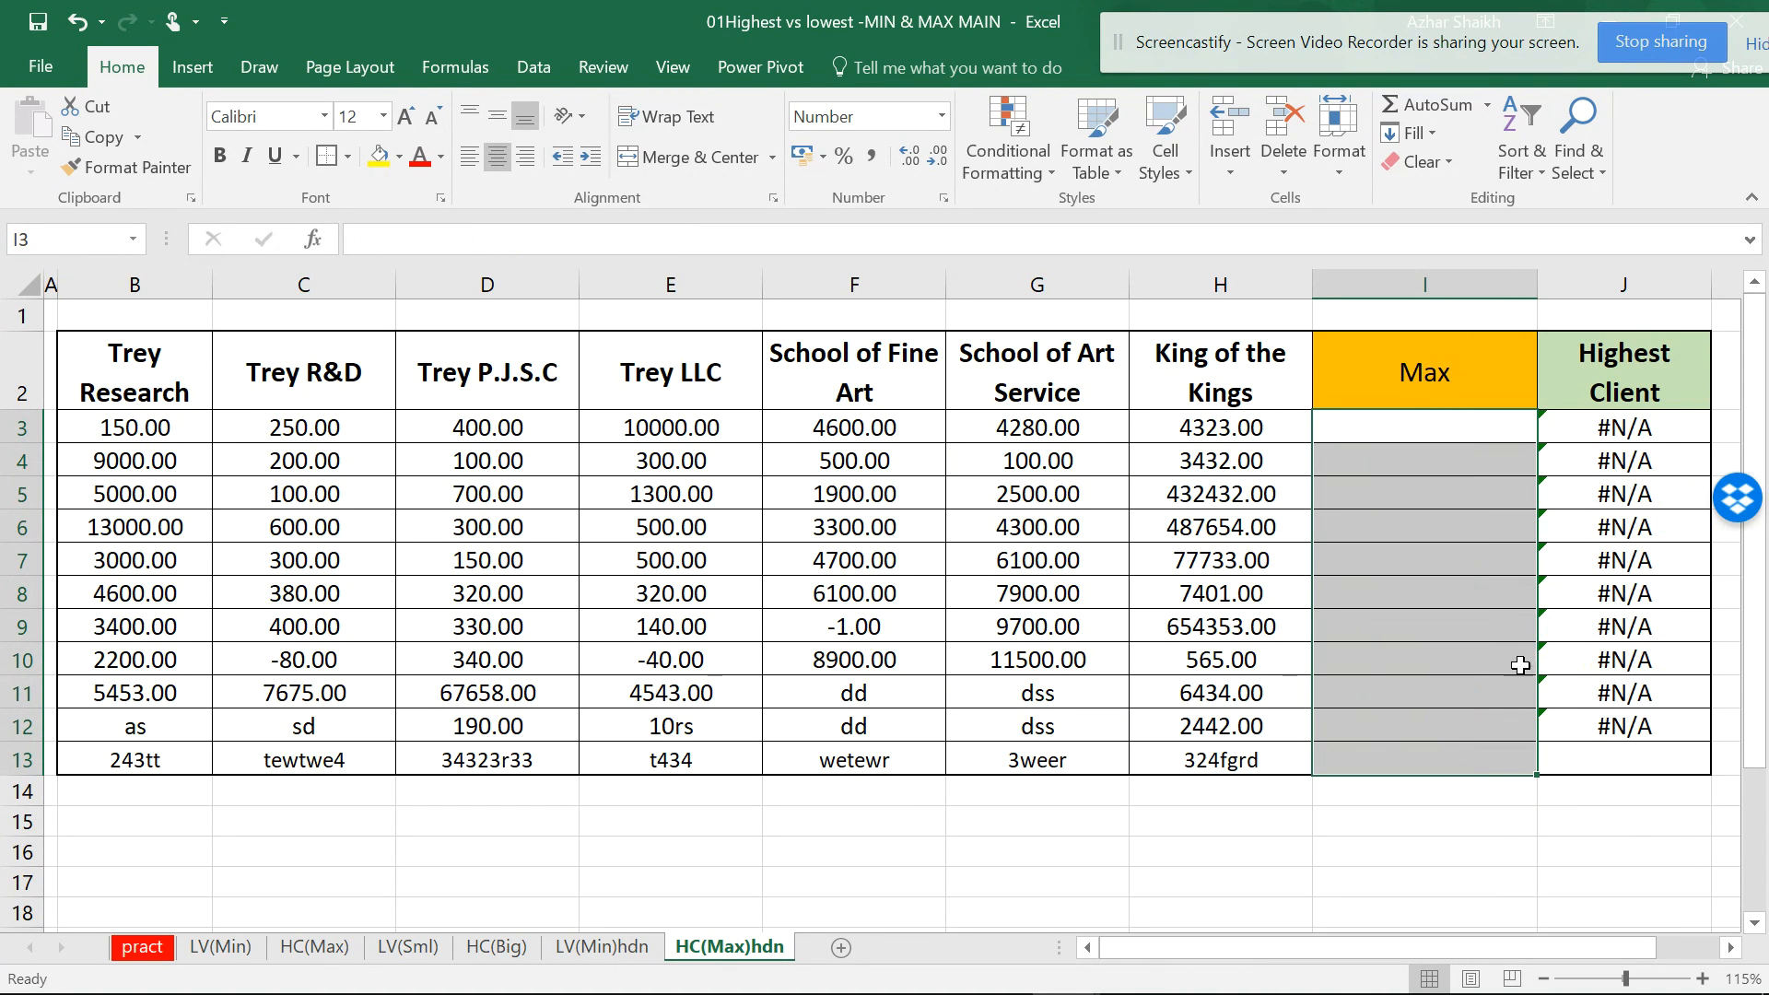
left_click(597, 947)
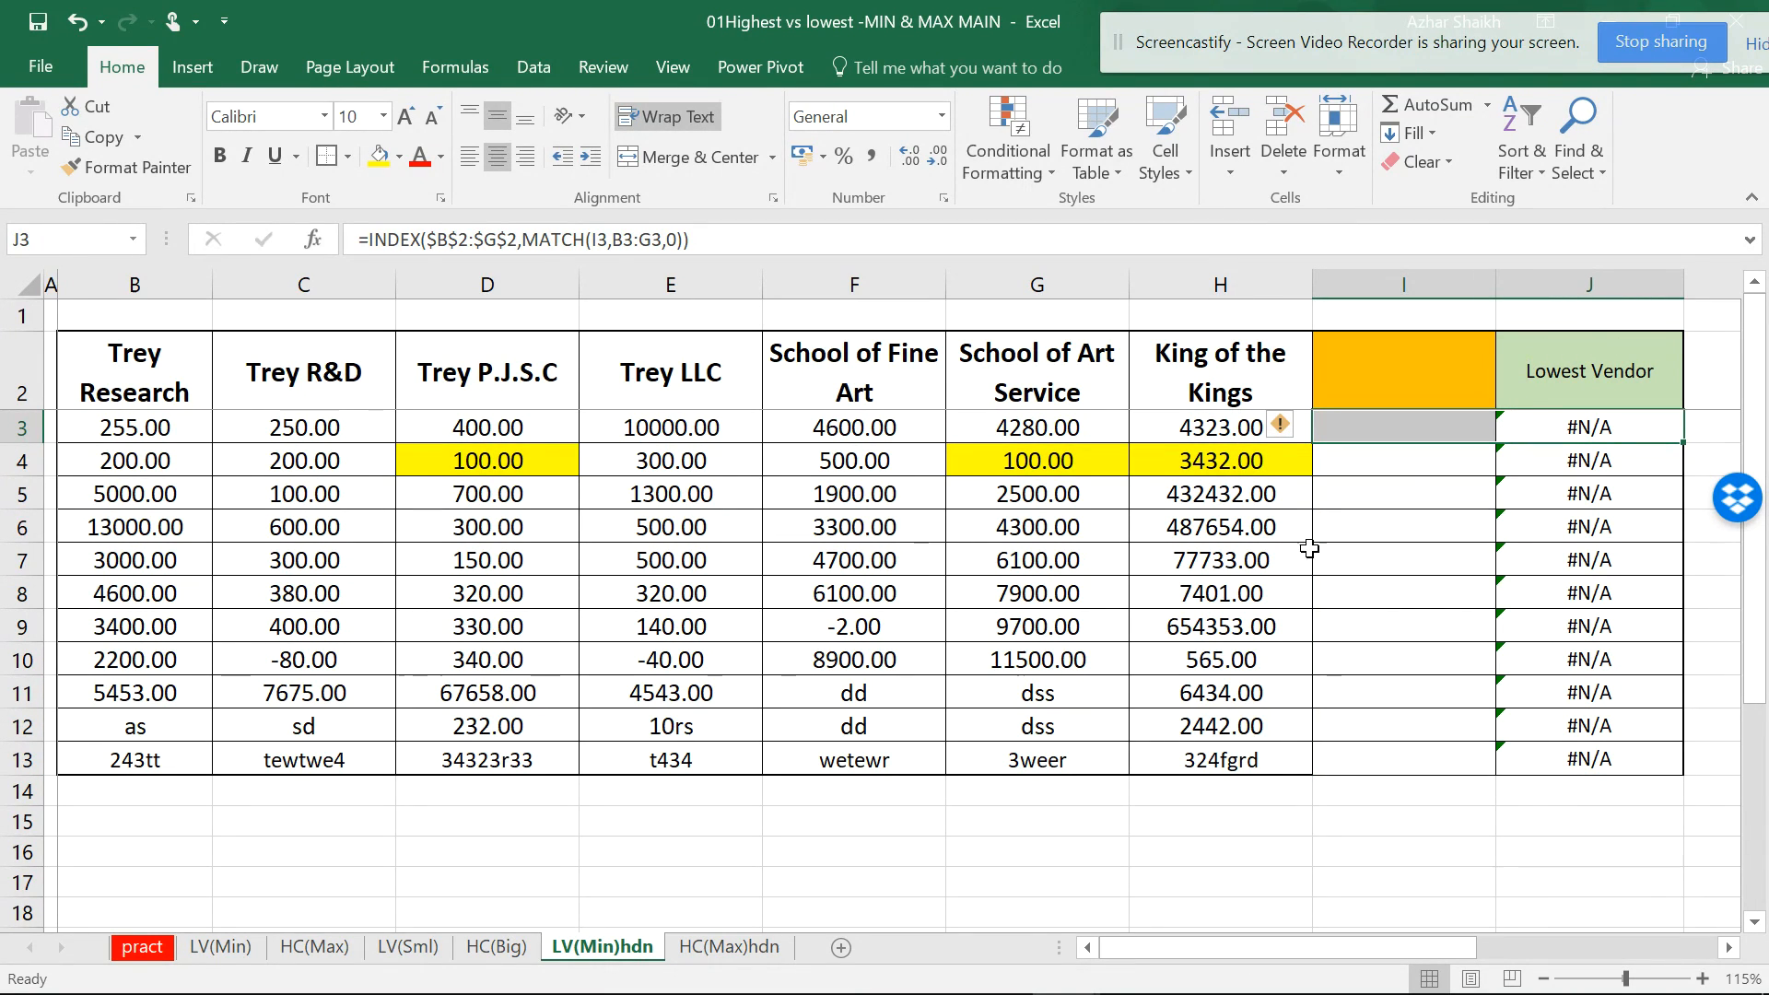
- Replace F9's -2 on LV(Min)hdn and -1 on HC(Max)hdn with 0, checking J9's lookup formula
left_click(883, 629)
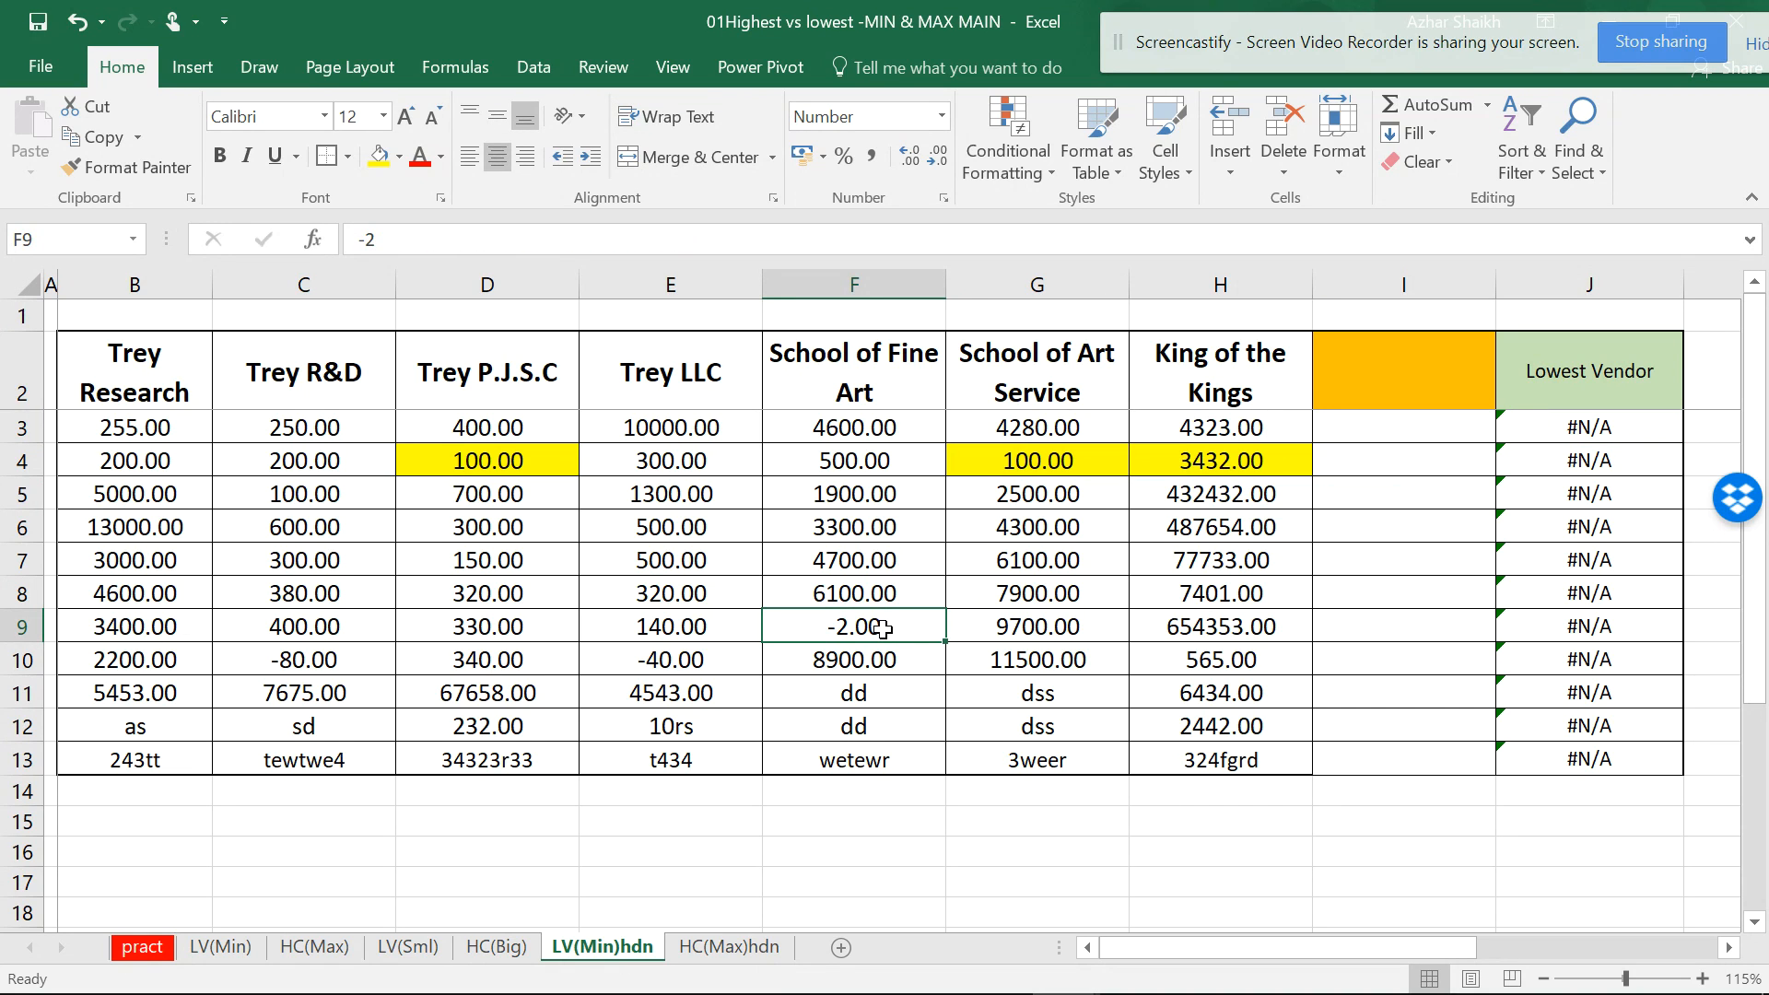
type("0")
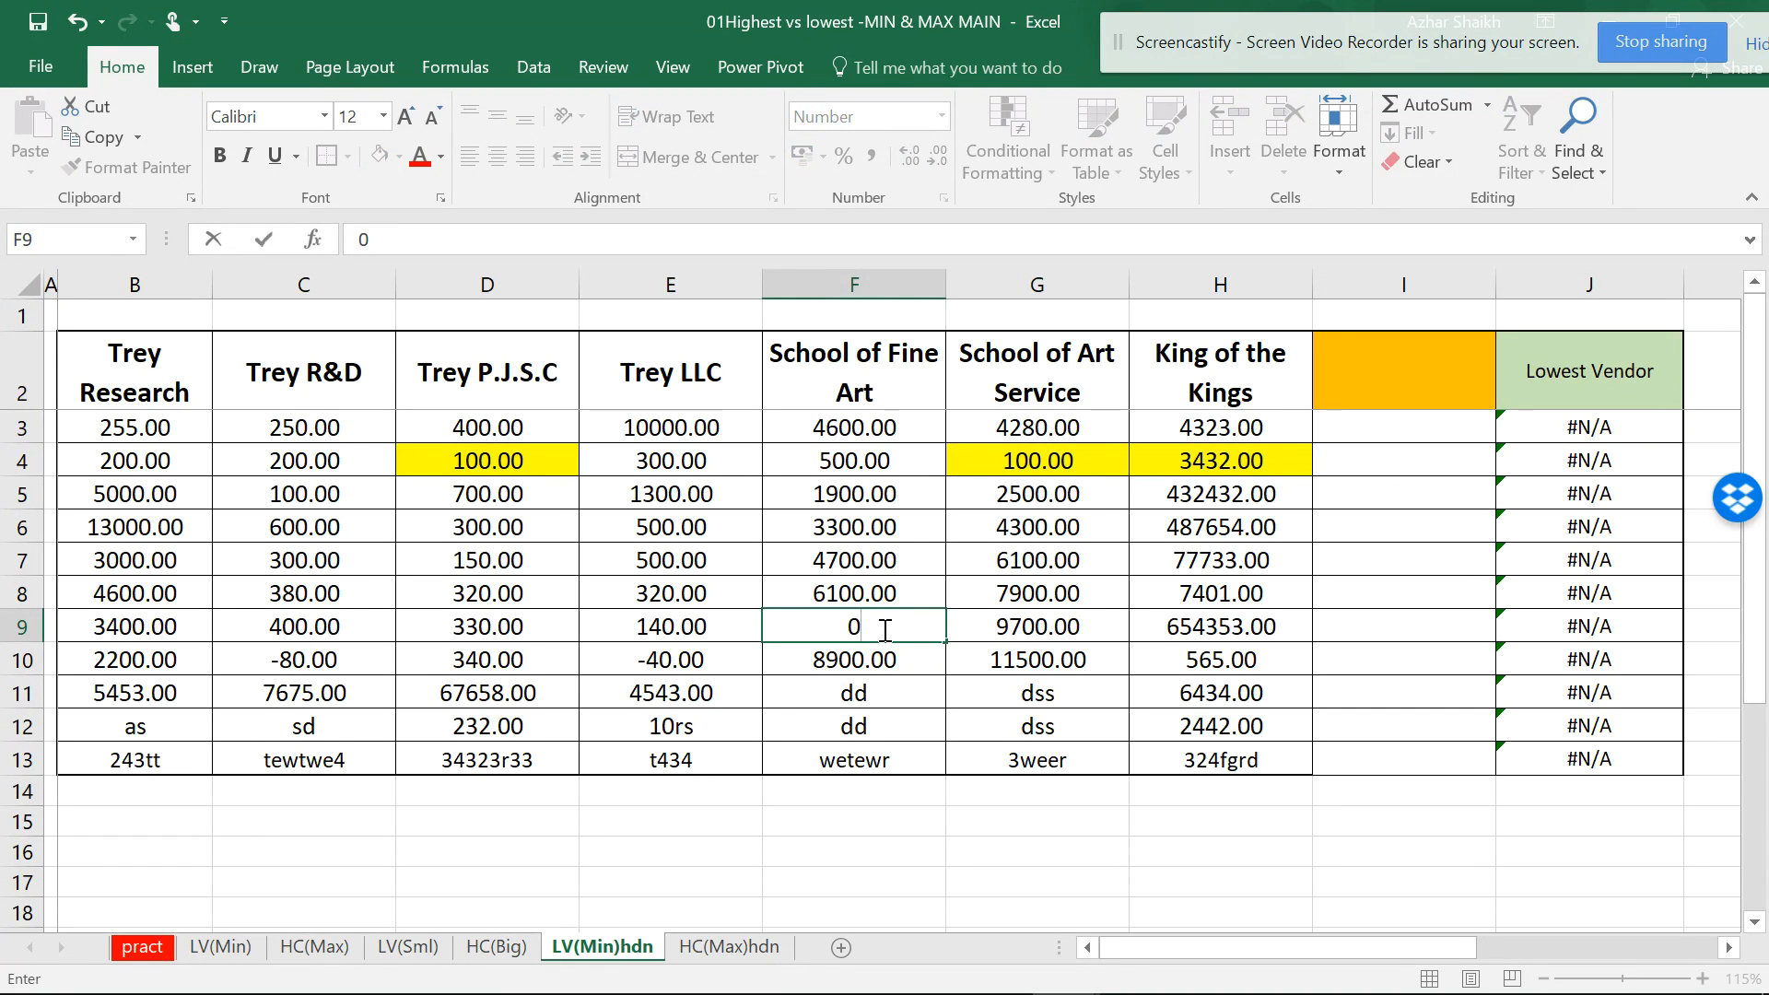
key("Tab")
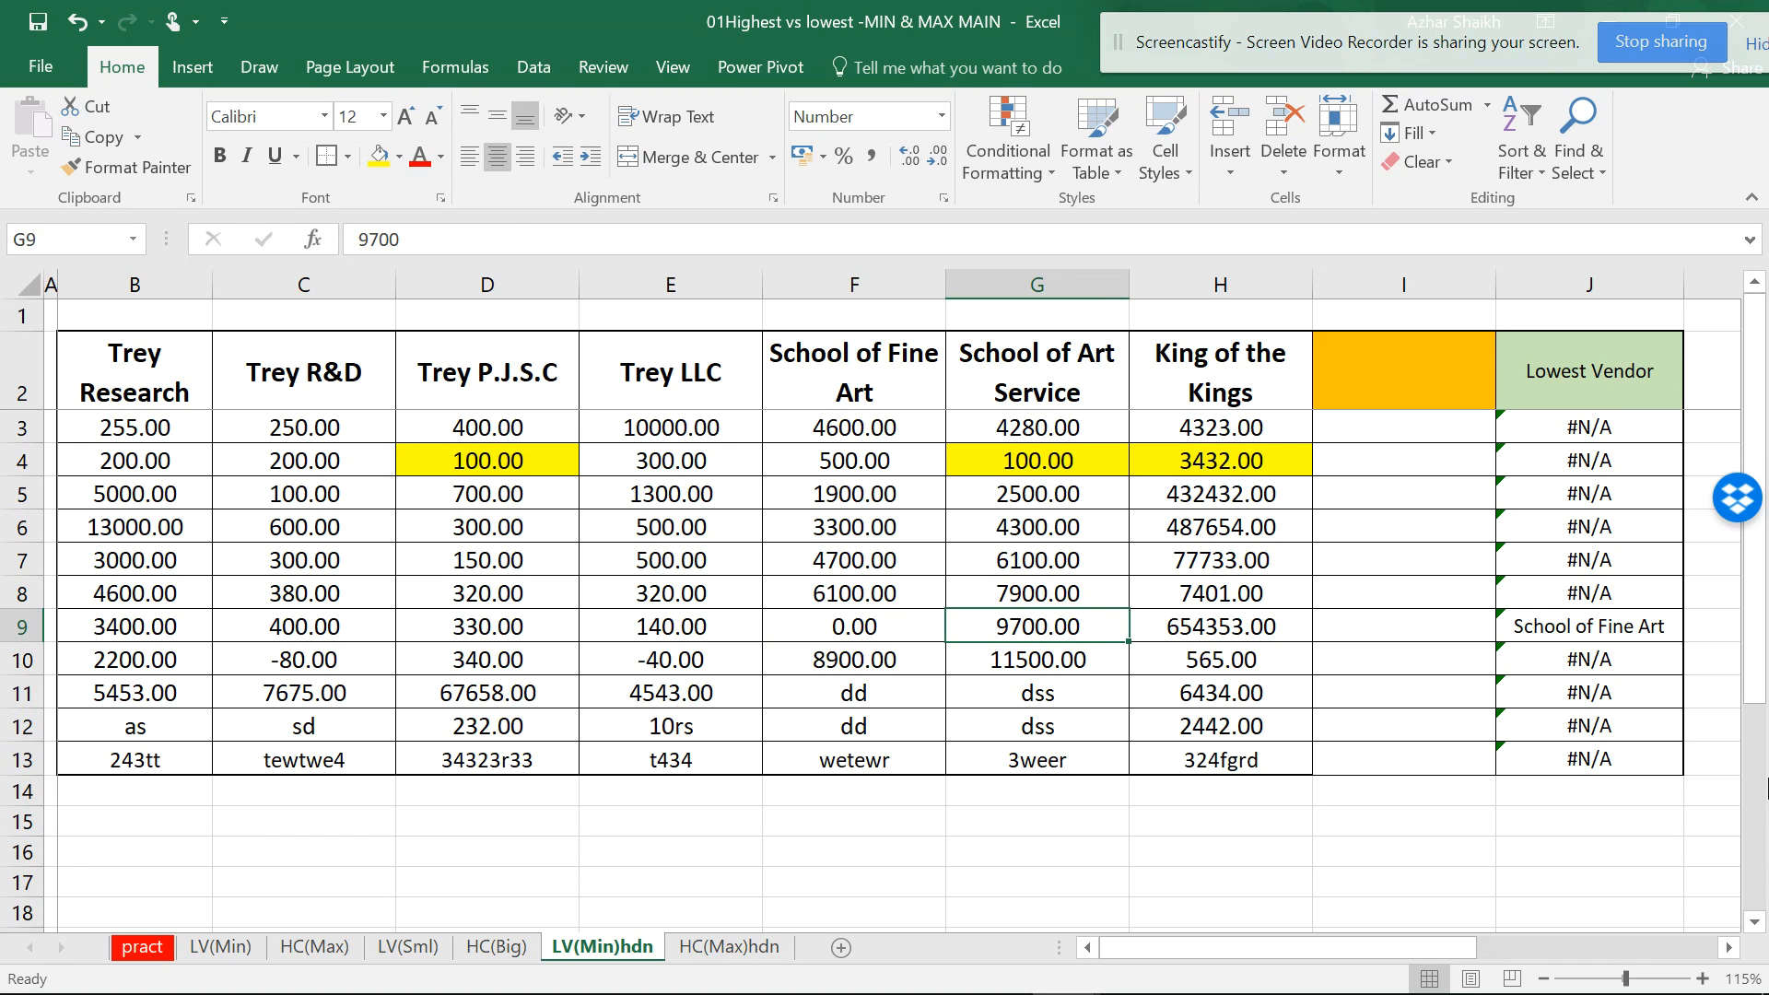
left_click(1677, 626)
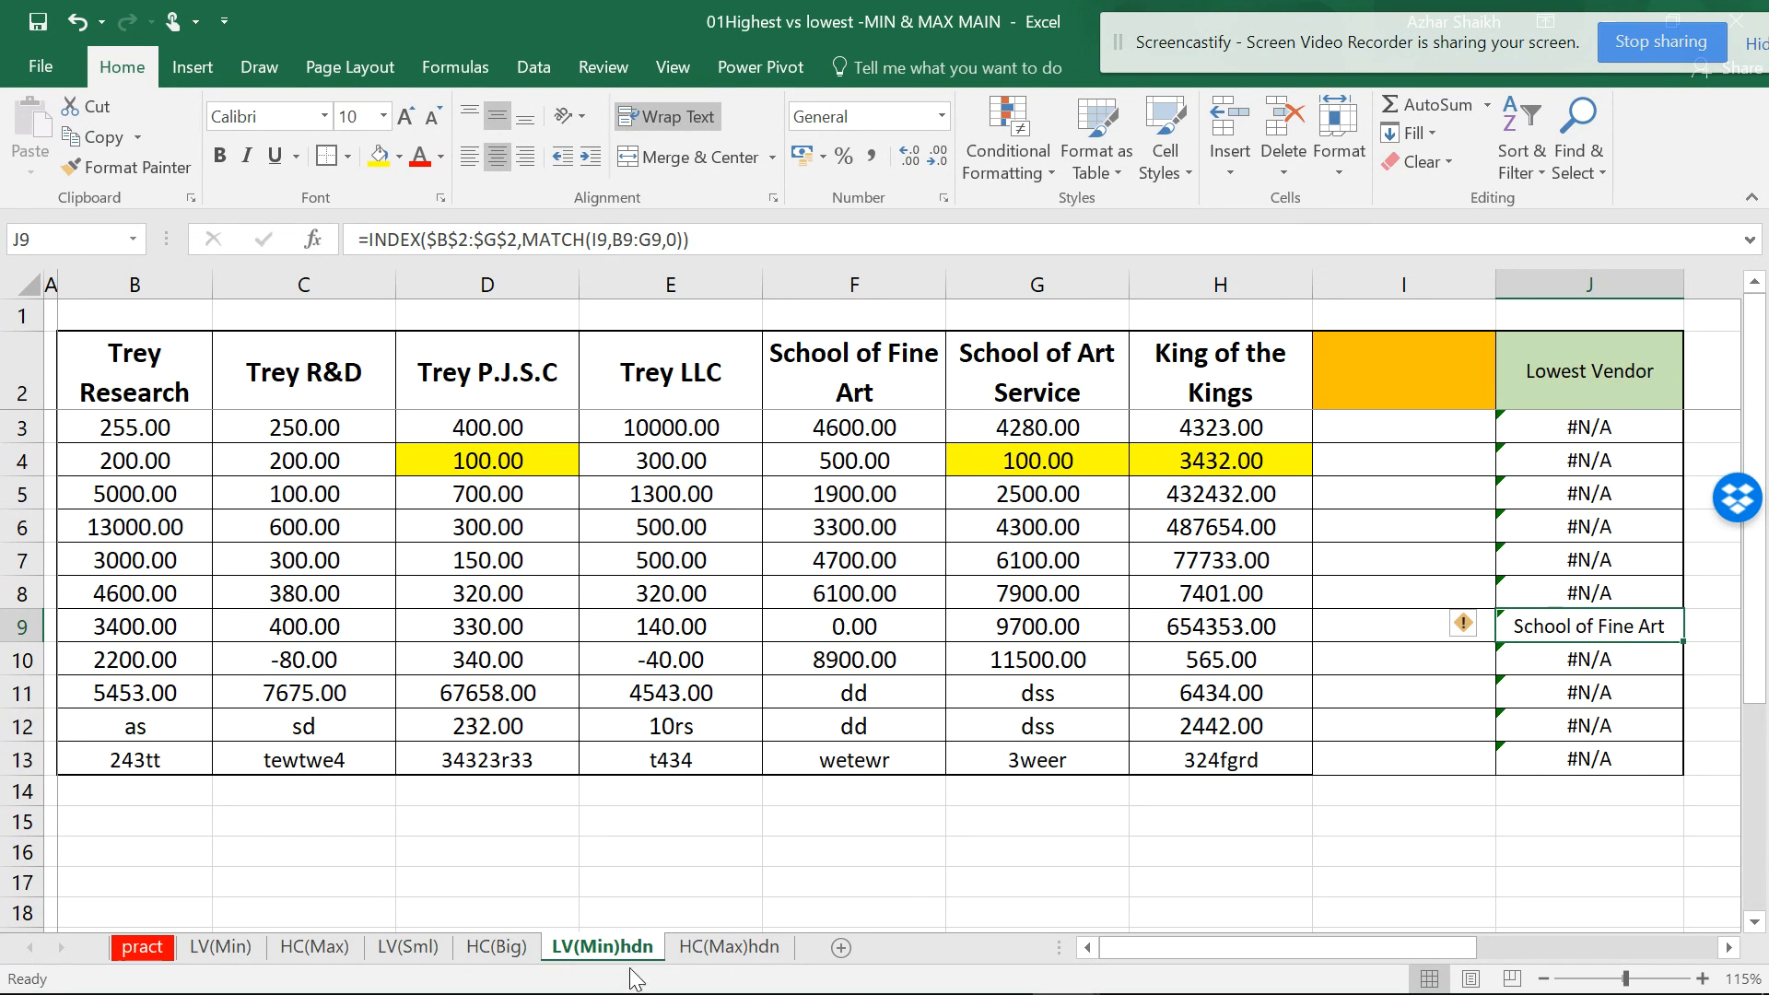
left_click(723, 947)
left_click(917, 627)
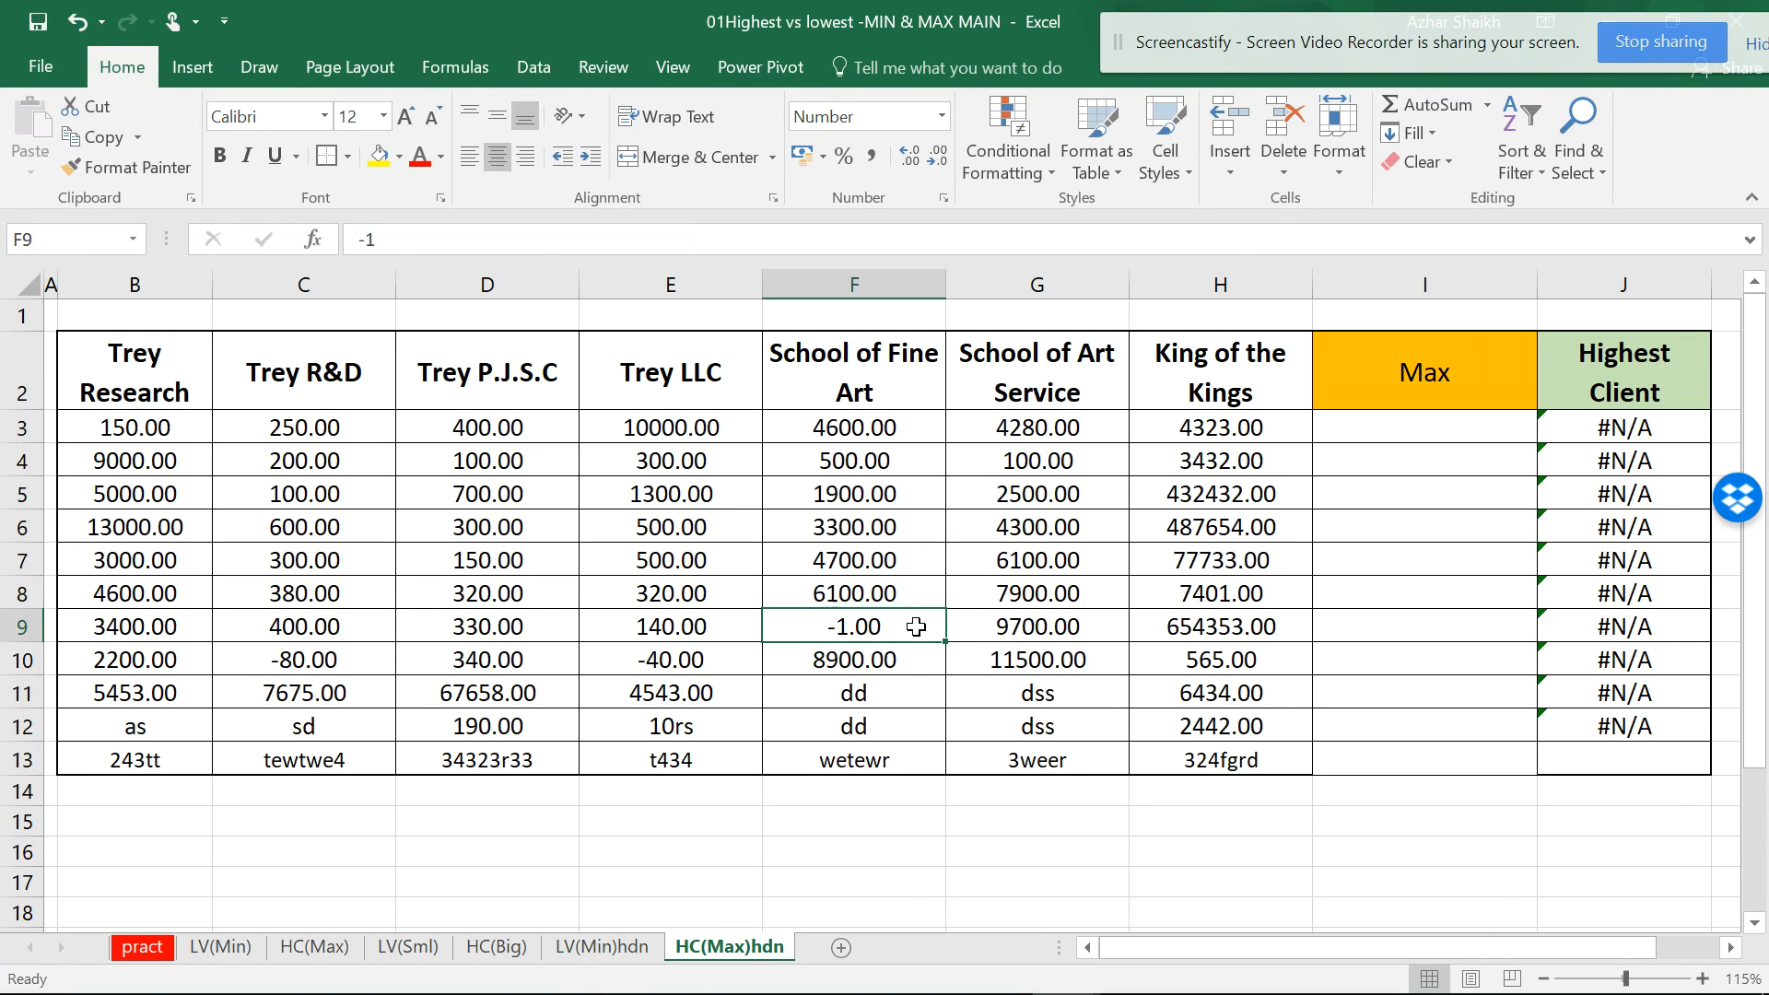
type("0")
key("Tab")
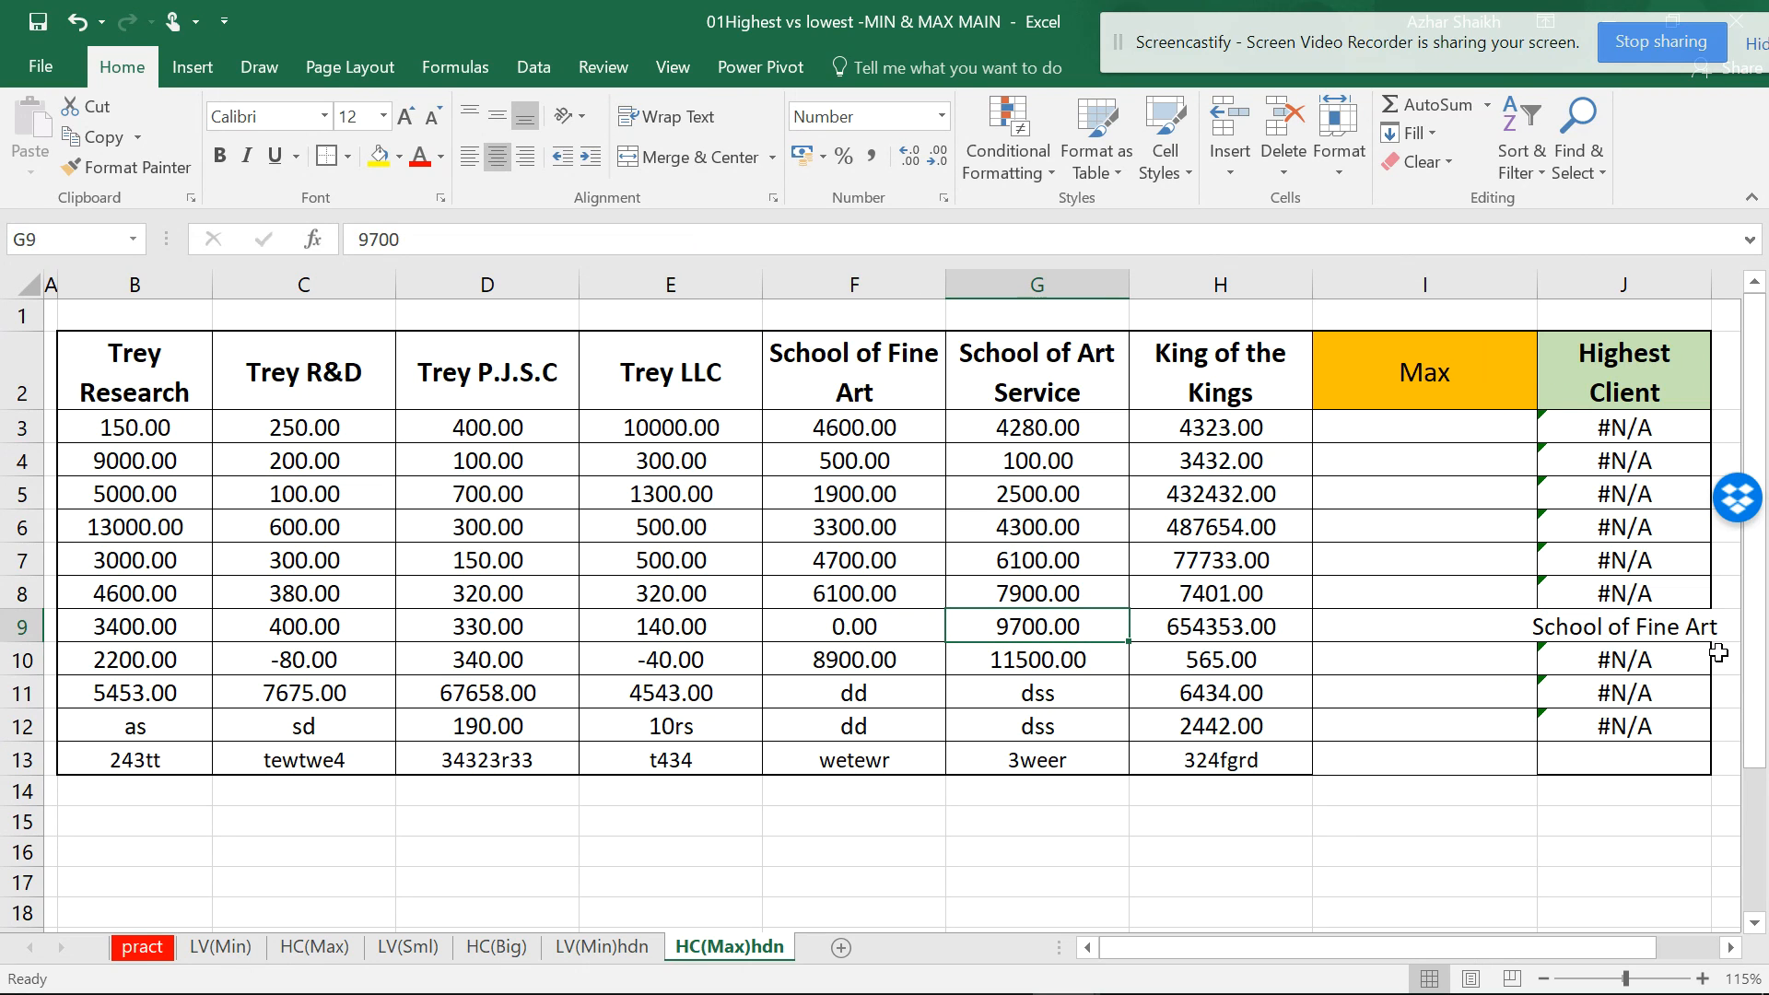
left_click(1666, 623)
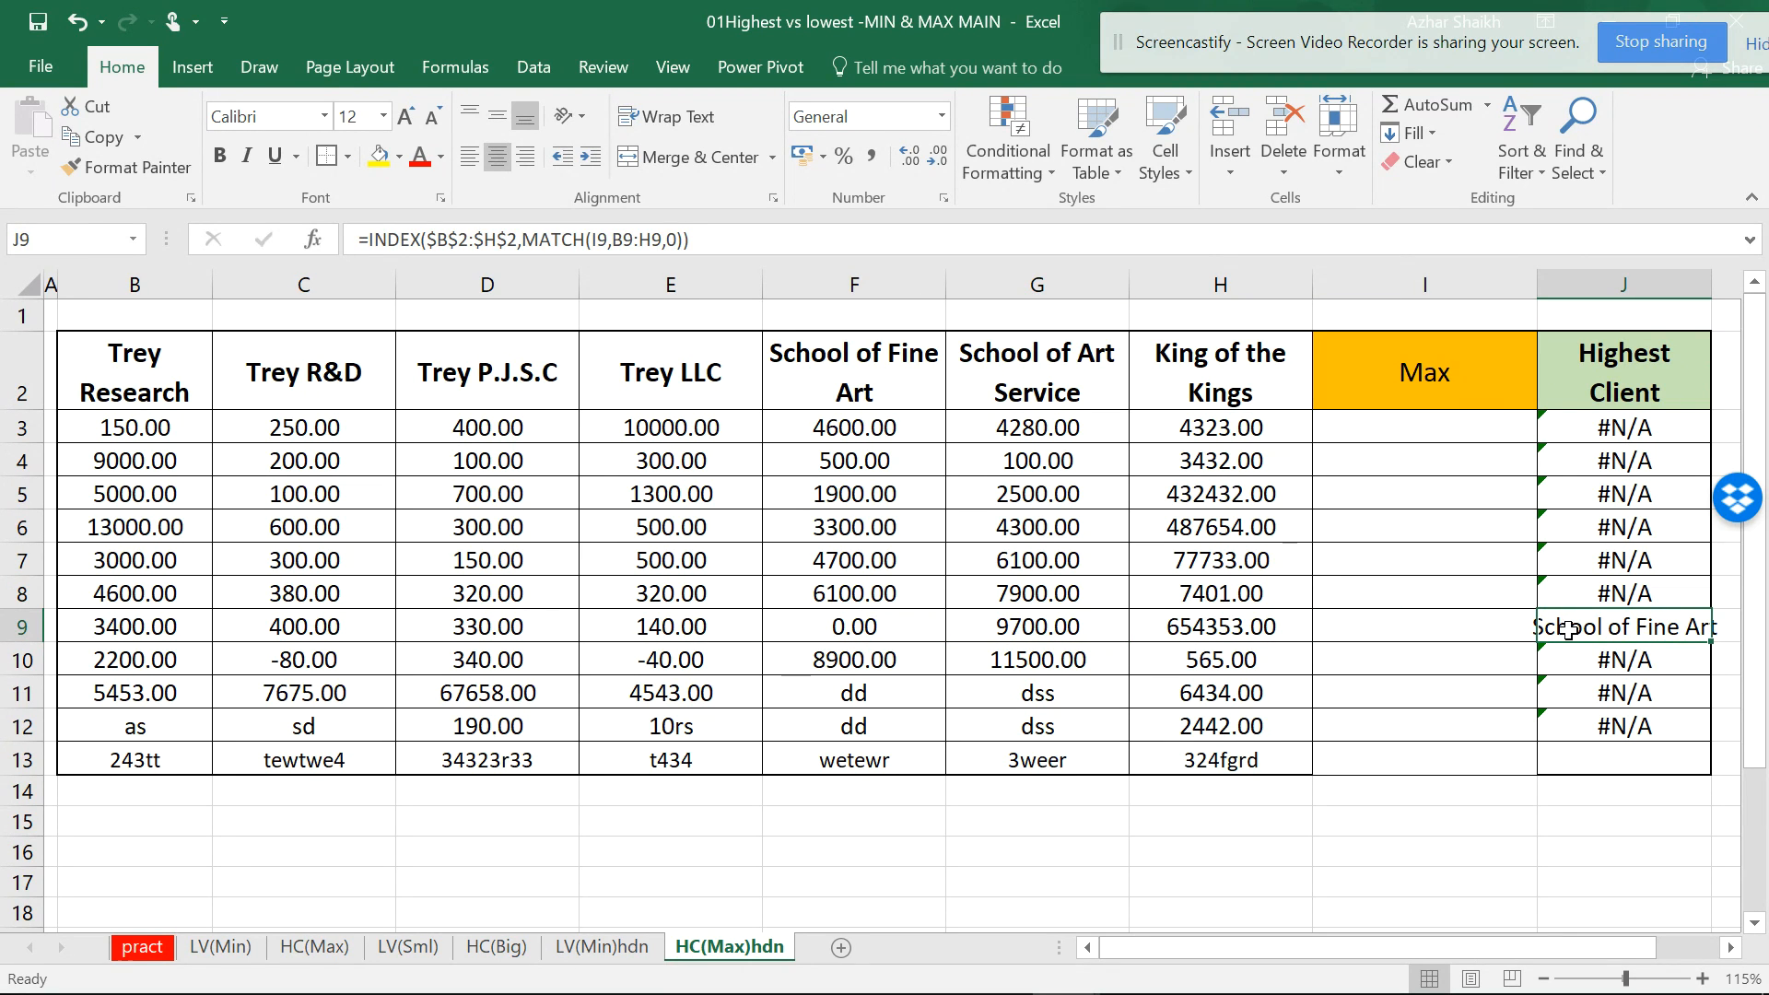
- Delete column I on both HC(Max)hdn and LV(Min)hdn
left_click(1429, 287)
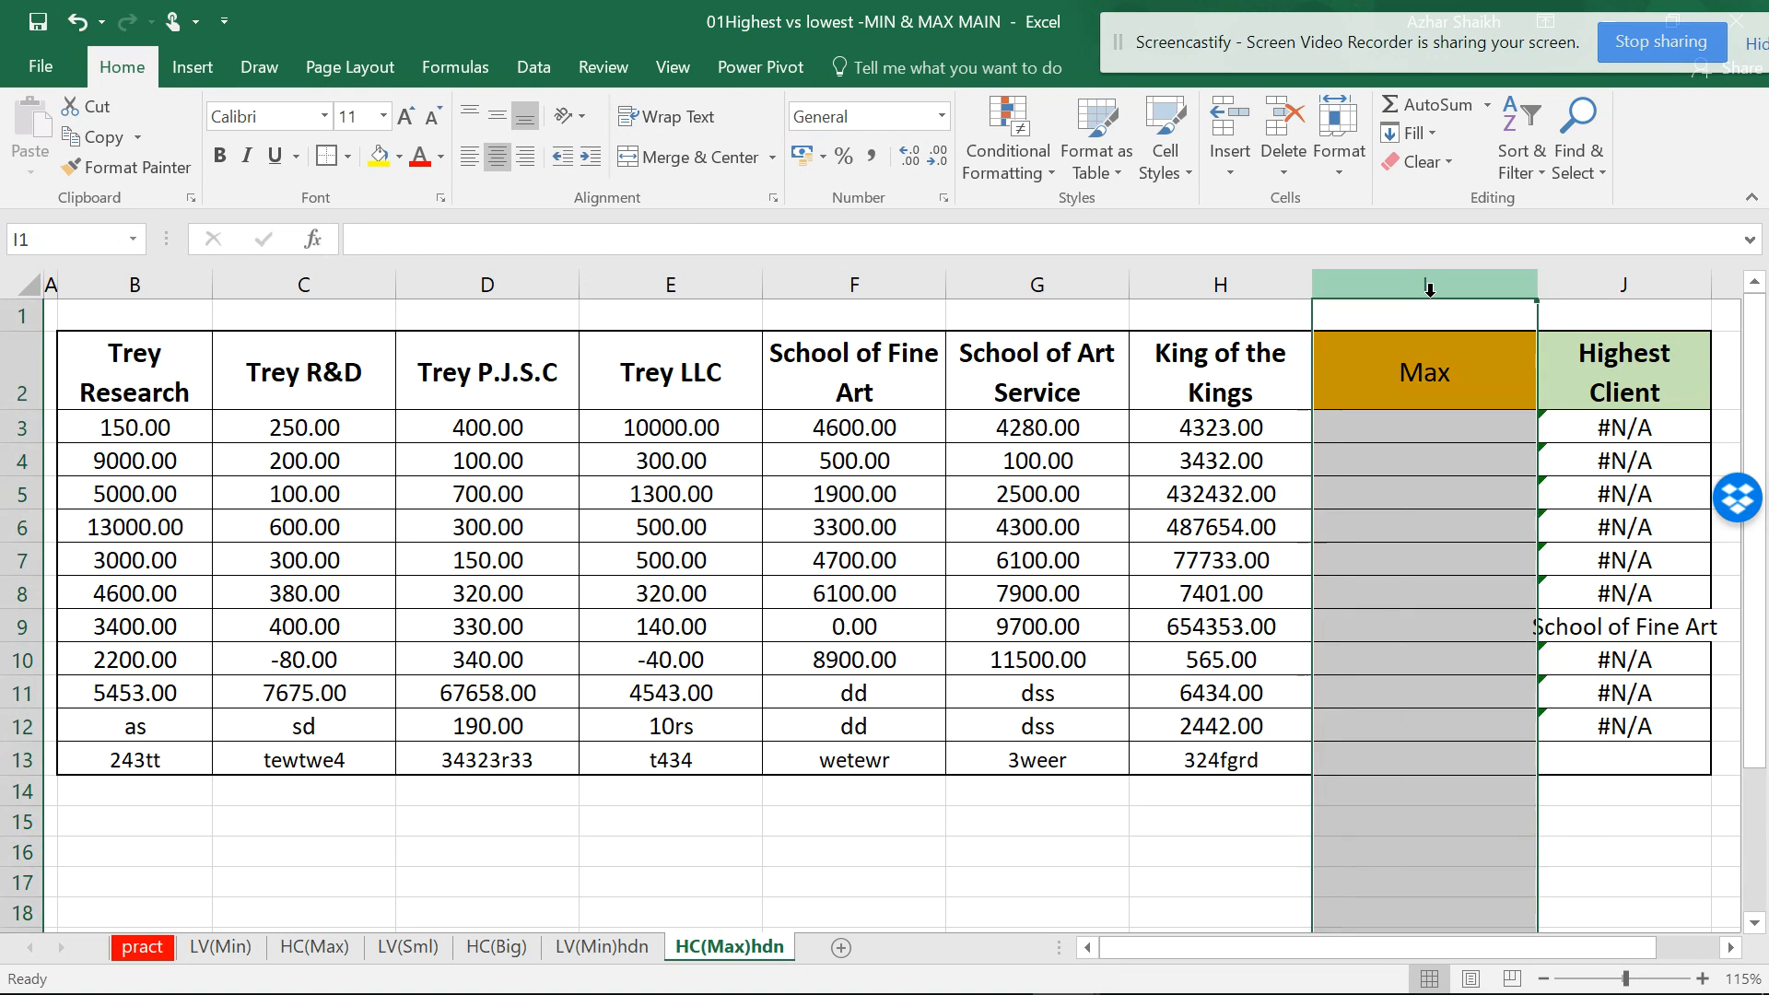
right_click(1429, 287)
left_click(1474, 522)
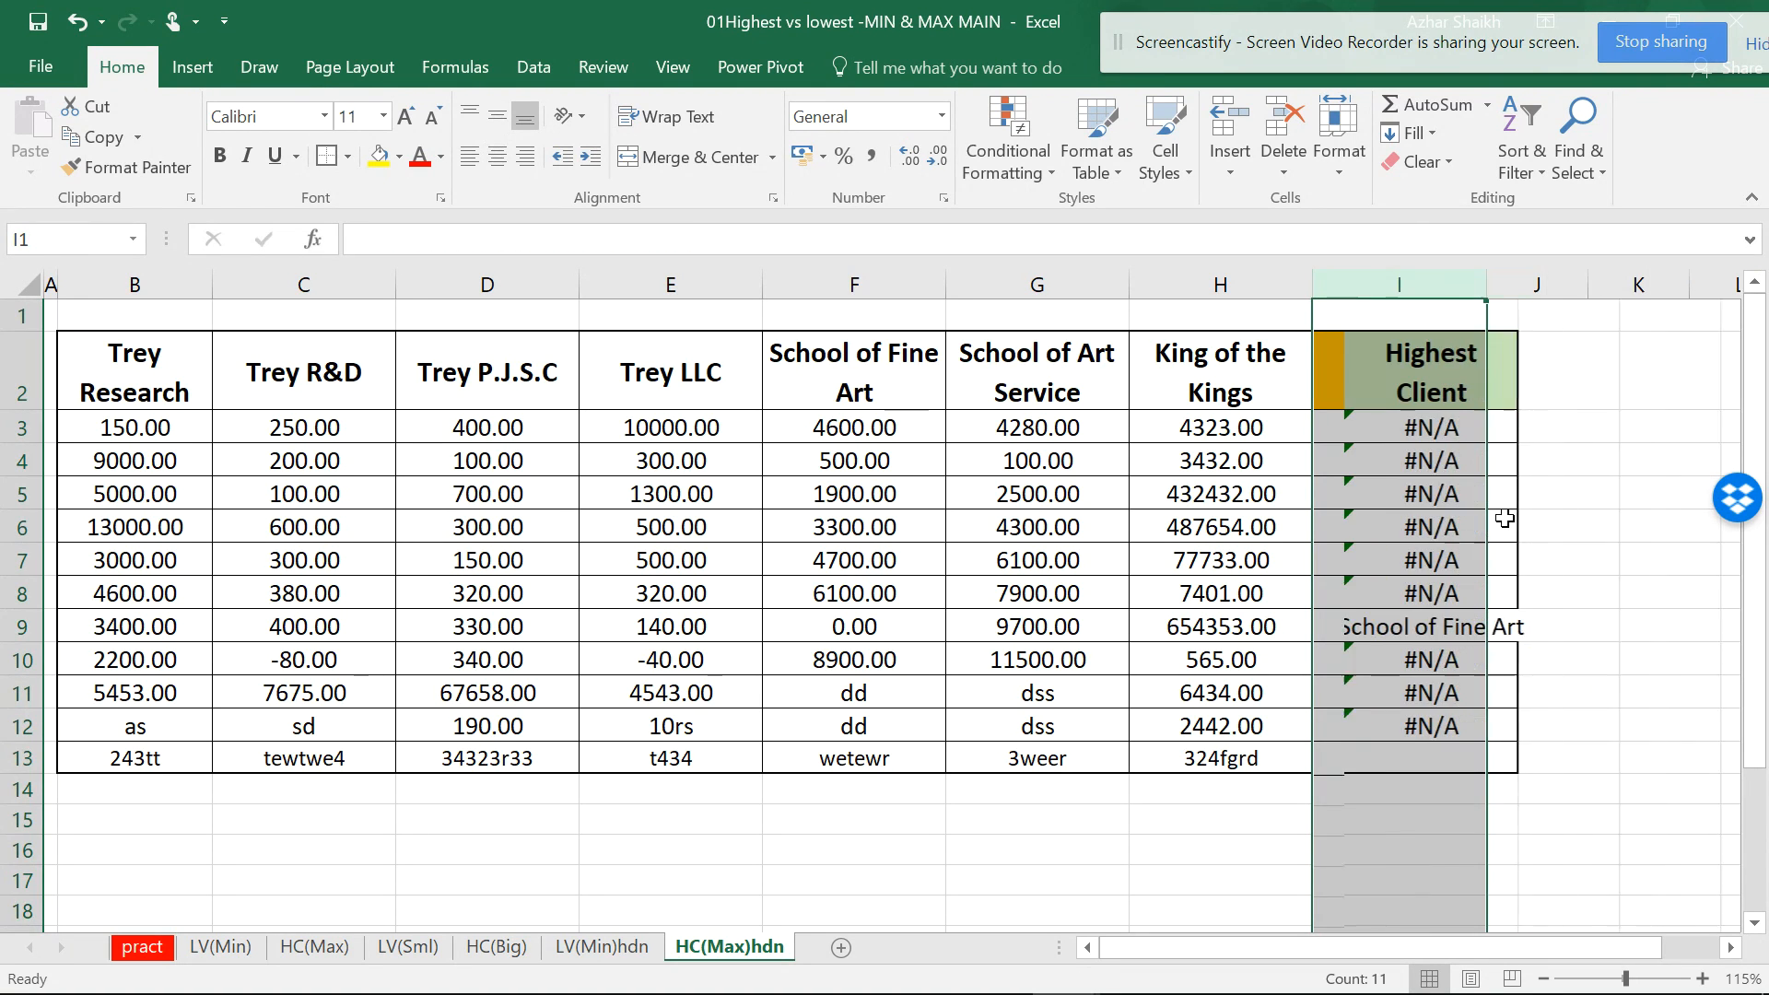
left_click(603, 947)
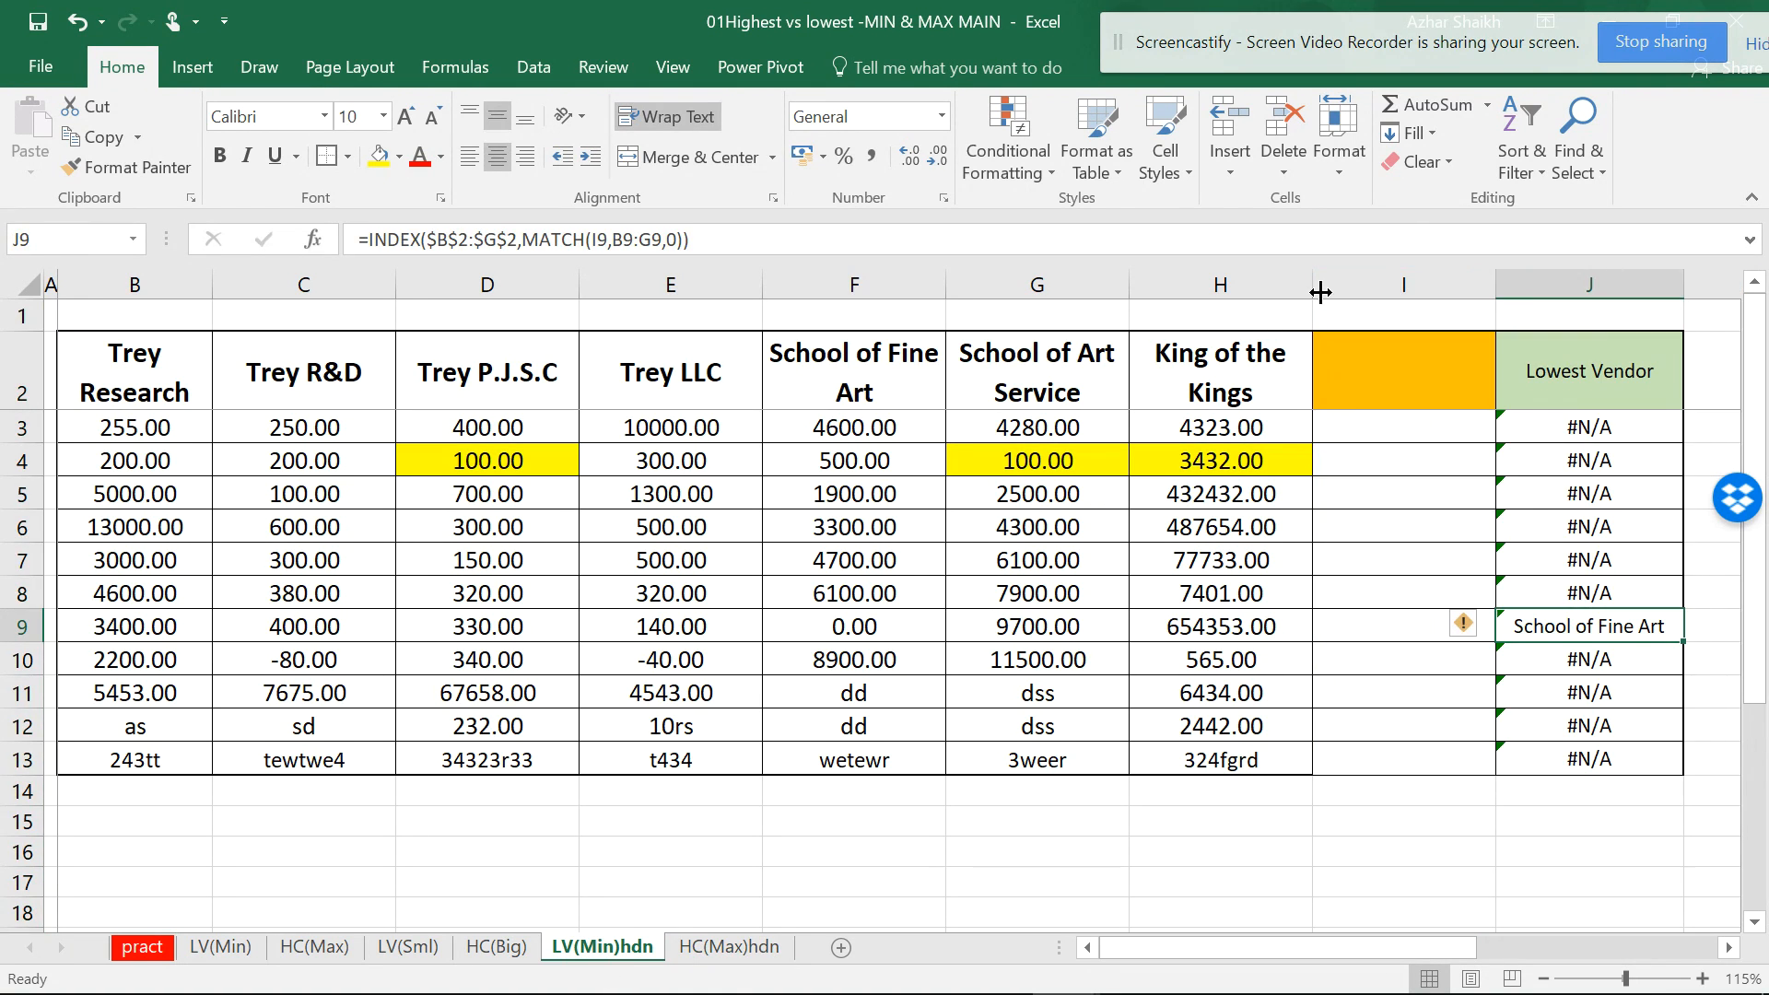
left_click(1412, 284)
right_click(1412, 284)
left_click(1474, 523)
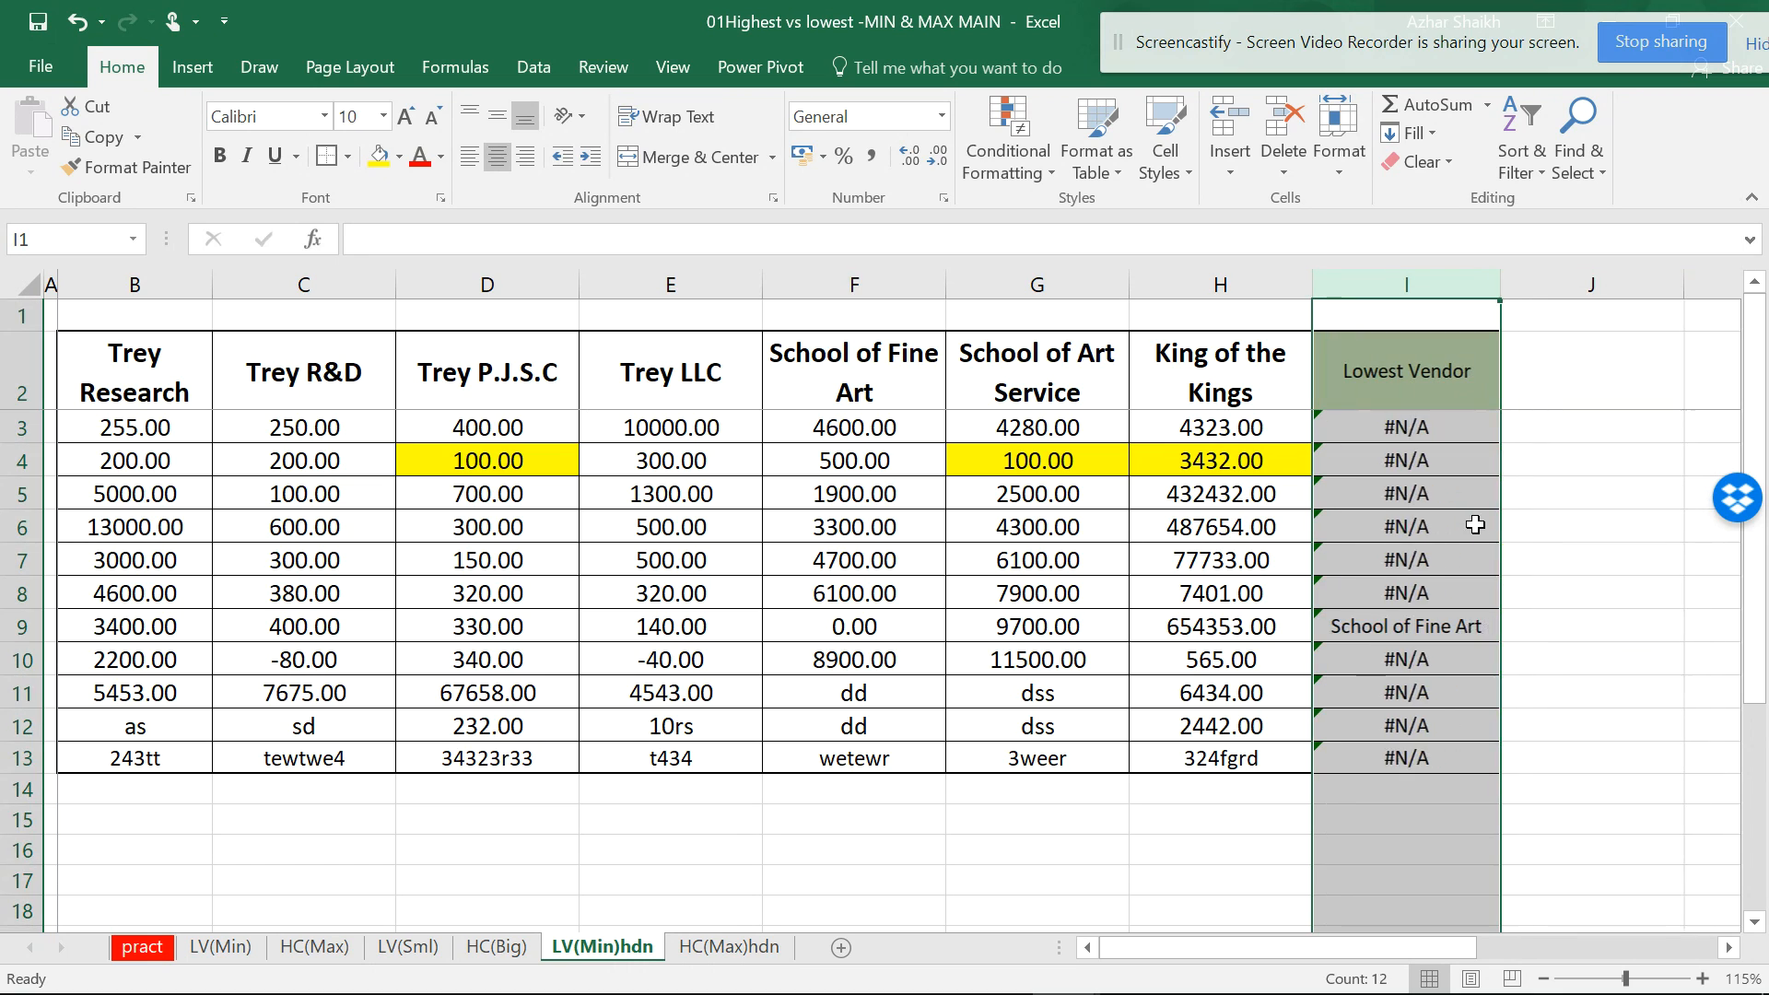
- Select I3 to view its broken =INDEX($B$2:$G$2,MATCH(#REF!,B3:G3,0)) formula
left_click(1416, 427)
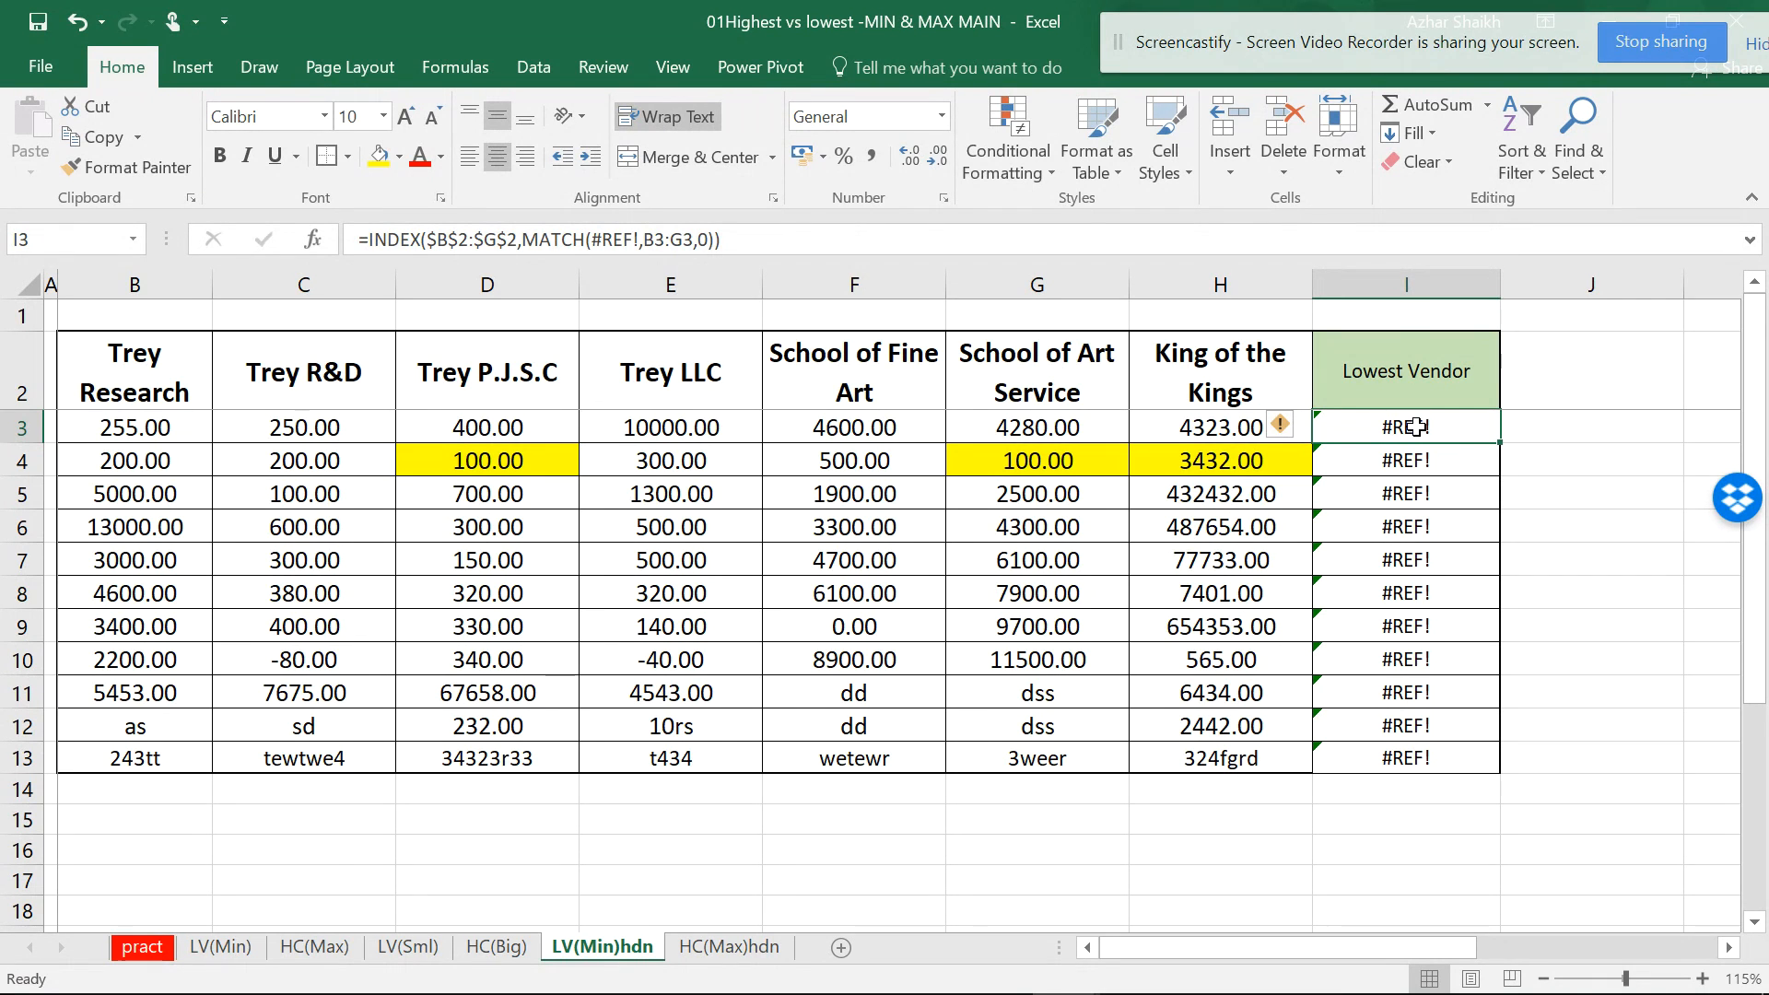
- Enter =MIN(B3:H3) in I3 and fill it down through I13
type("=")
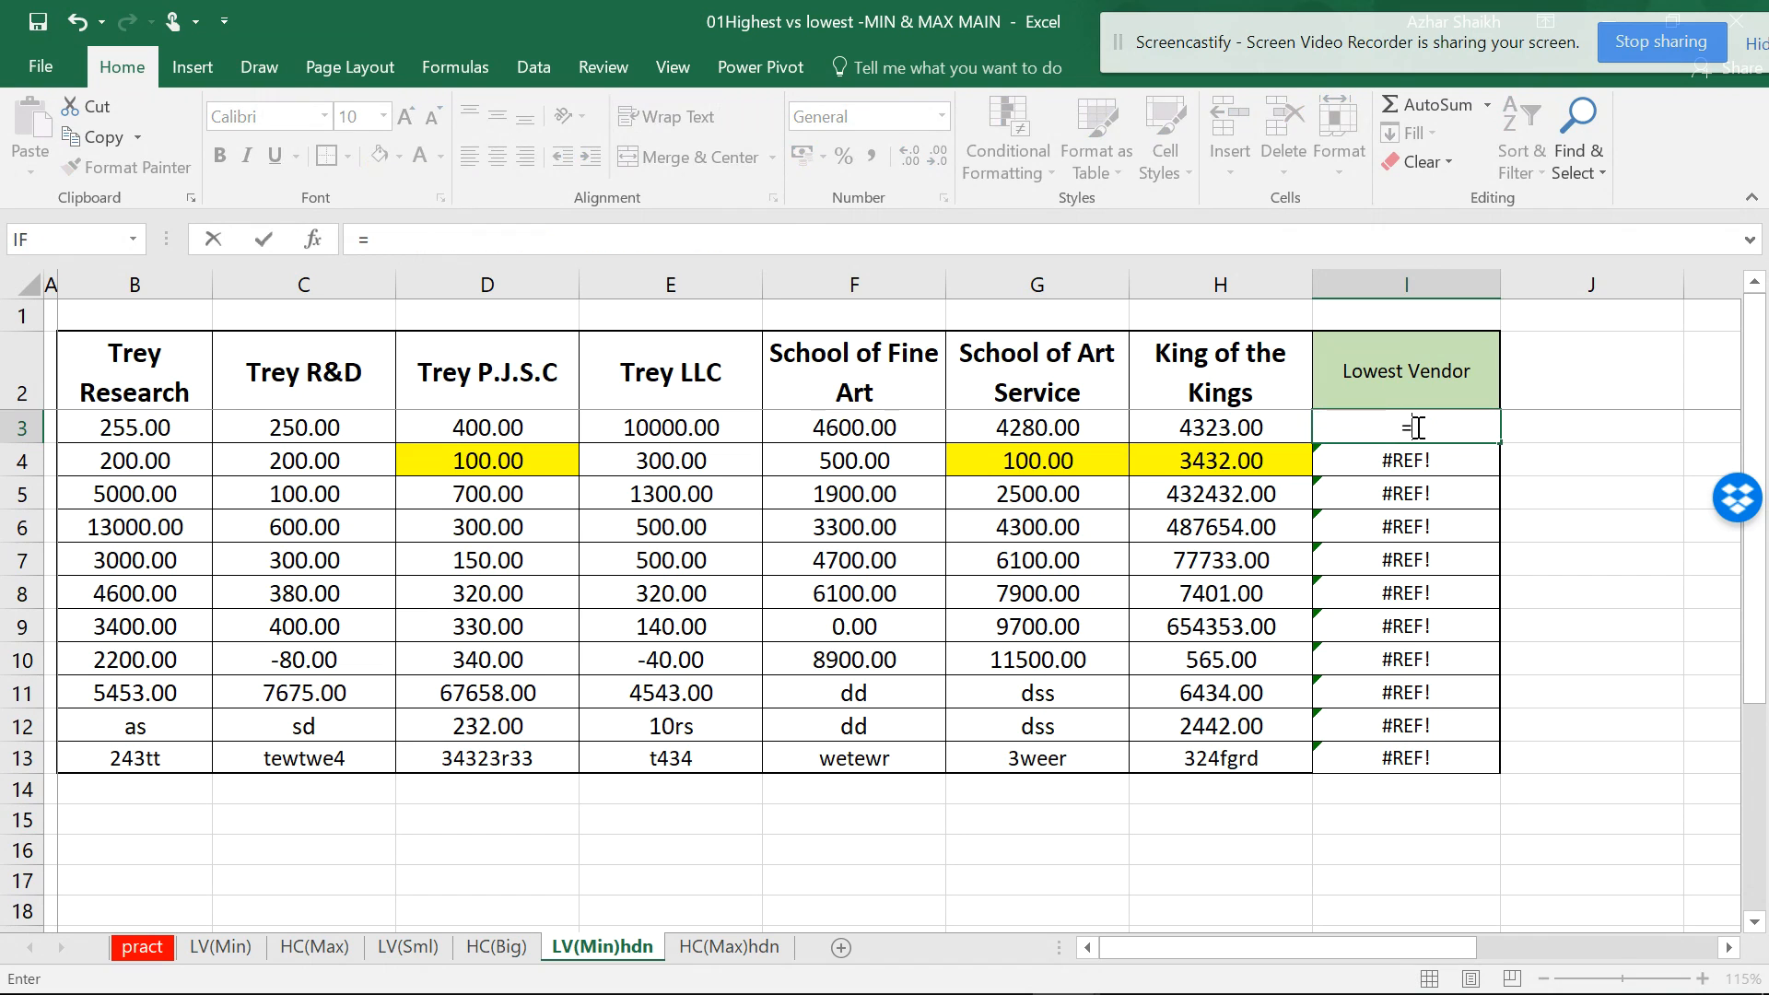
type("MIN")
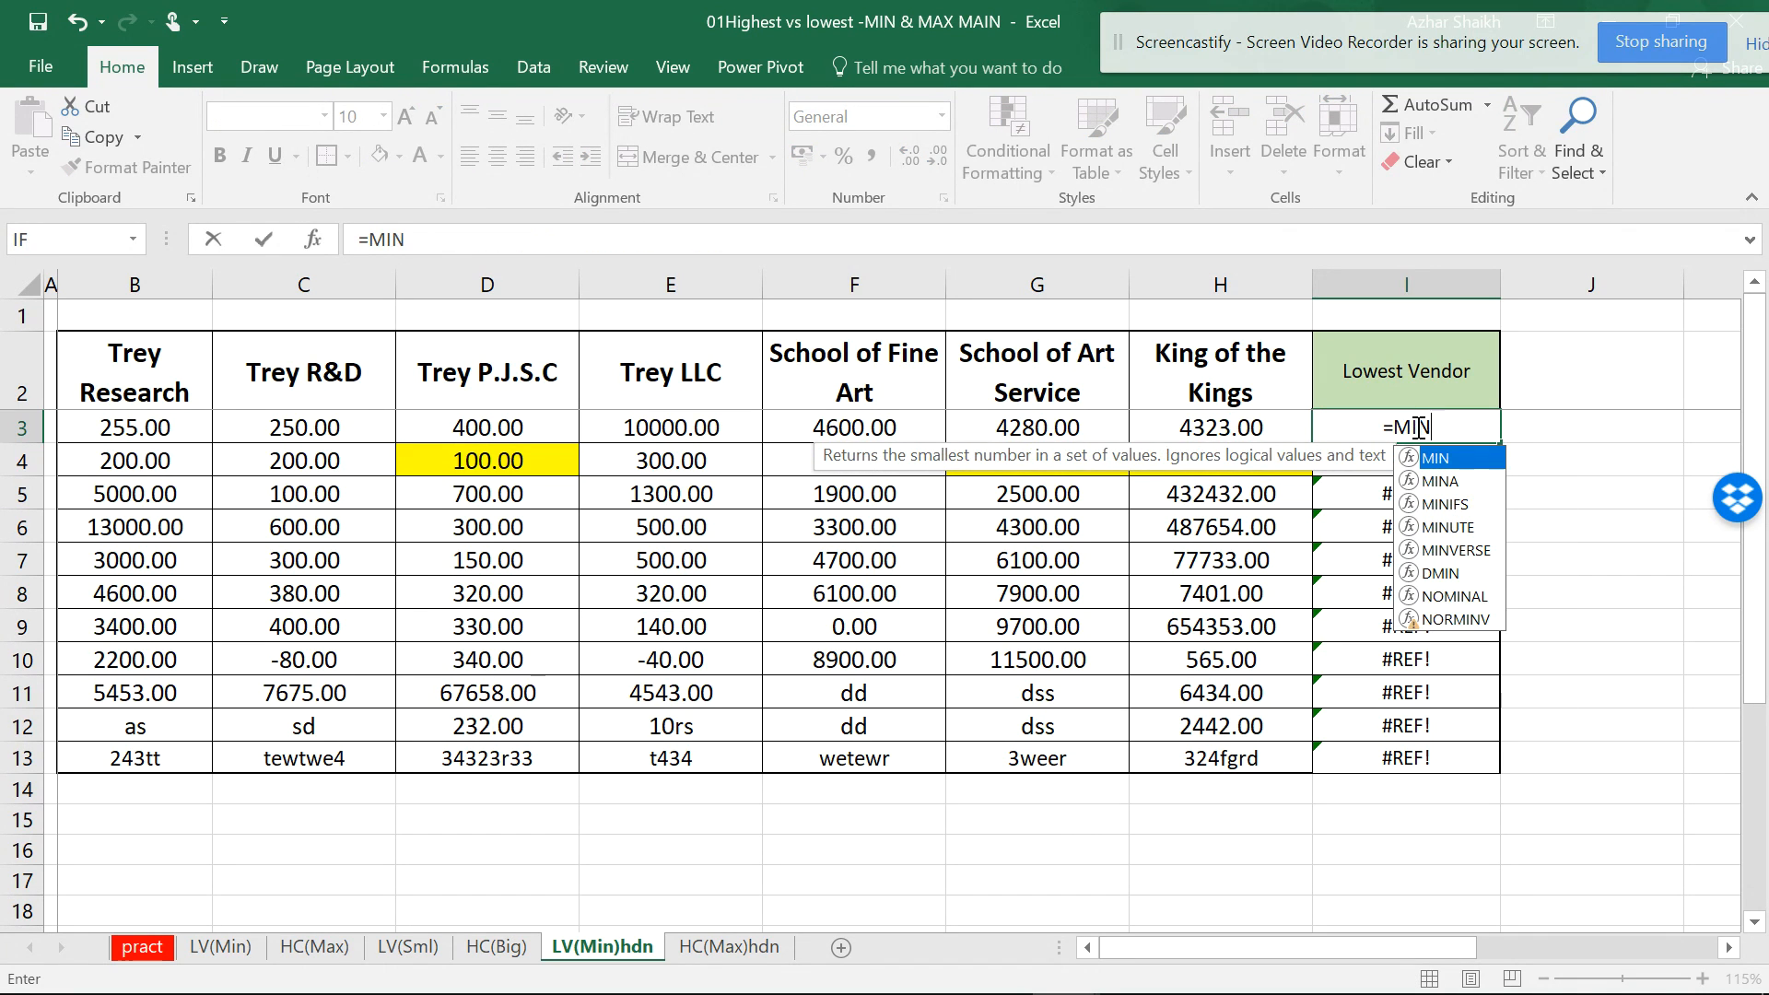
type("(")
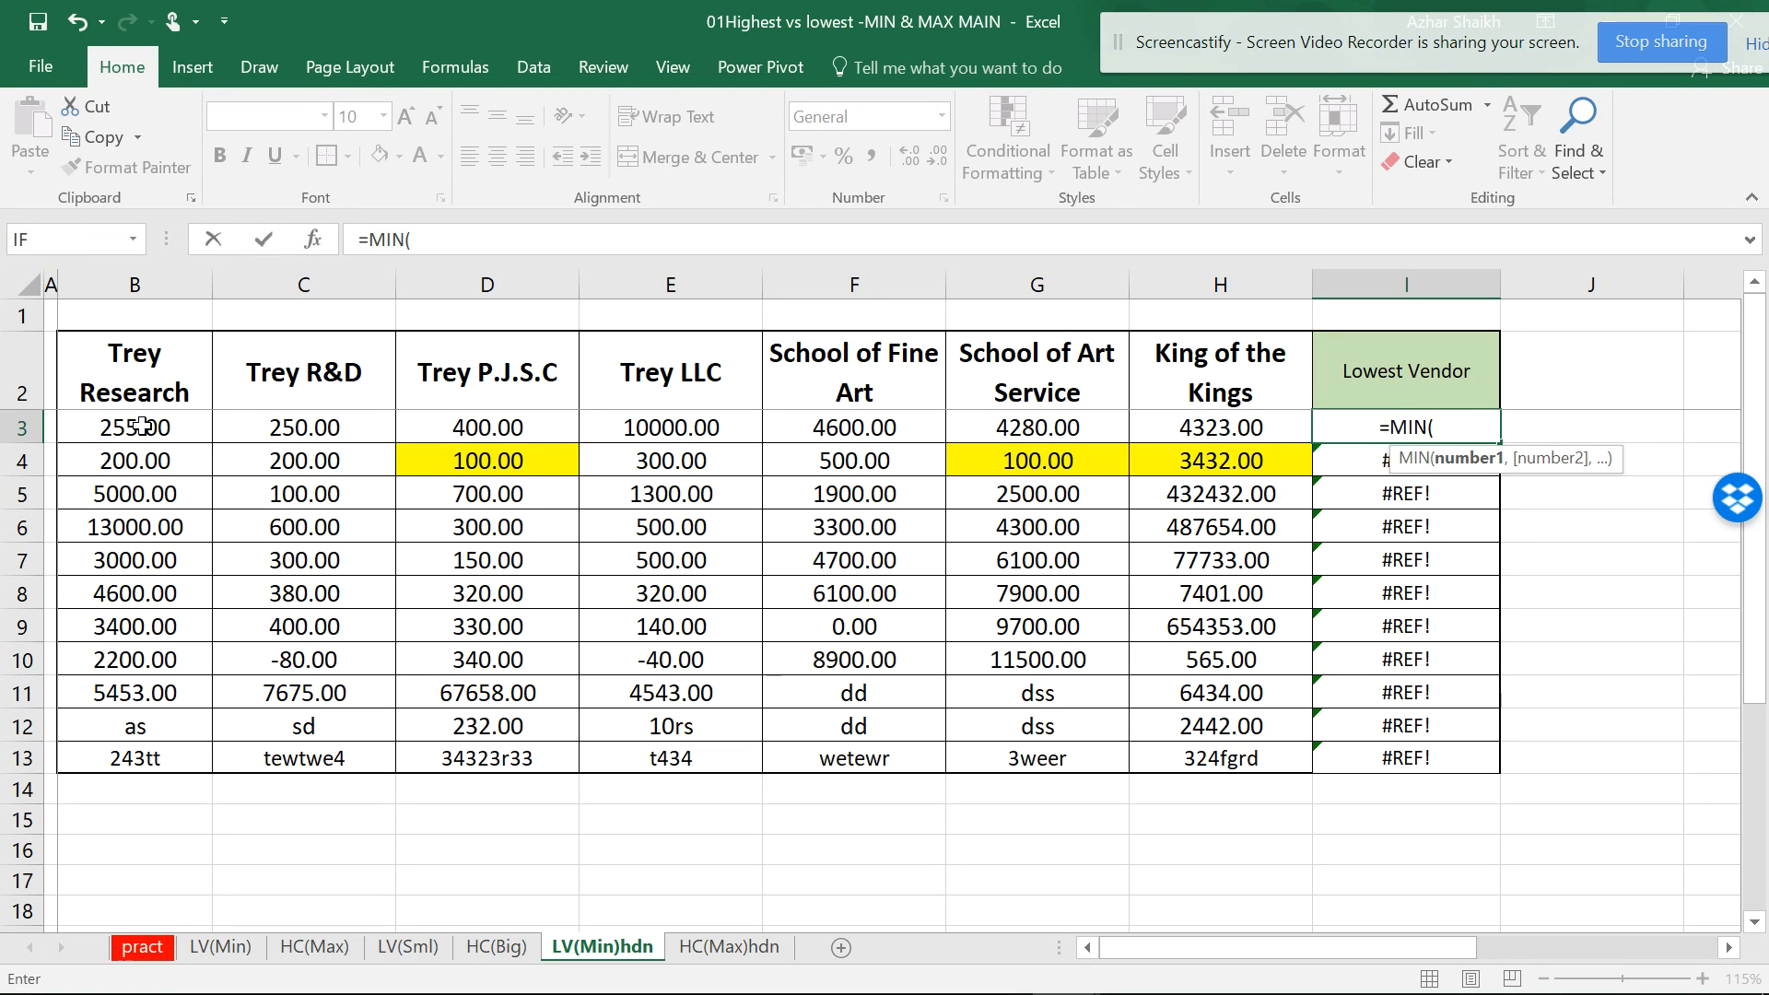
left_click_drag(141, 425, 1214, 422)
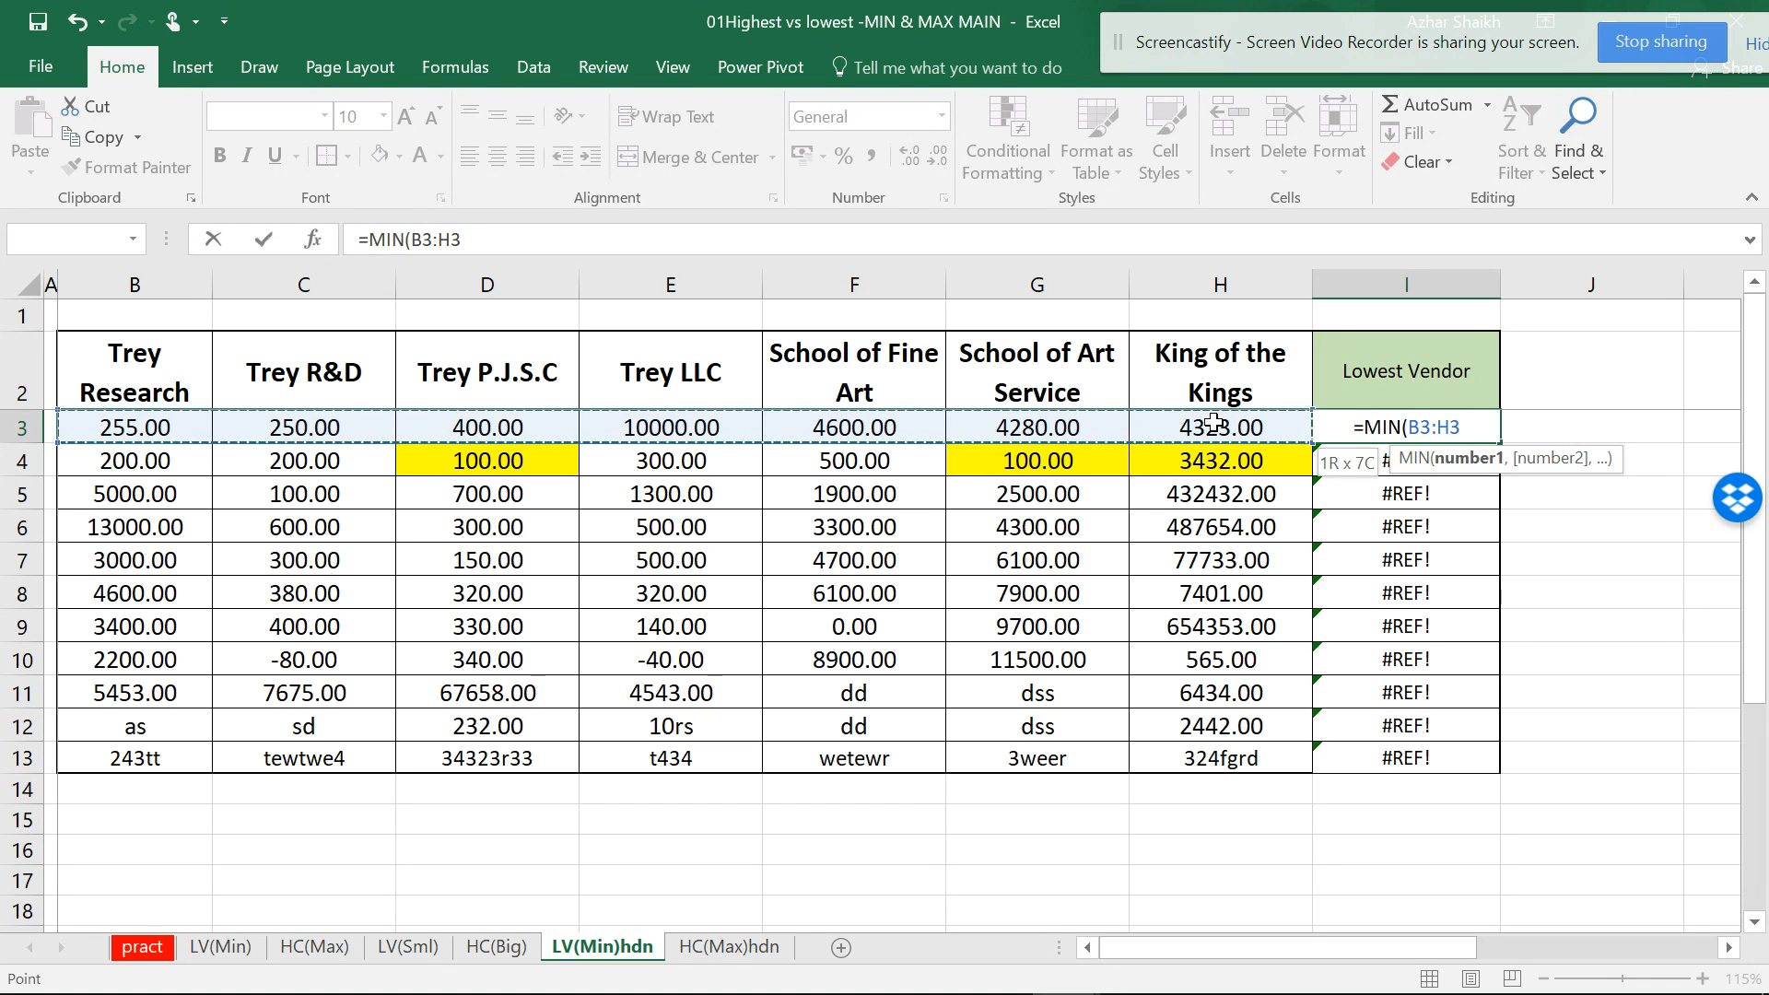
type(")")
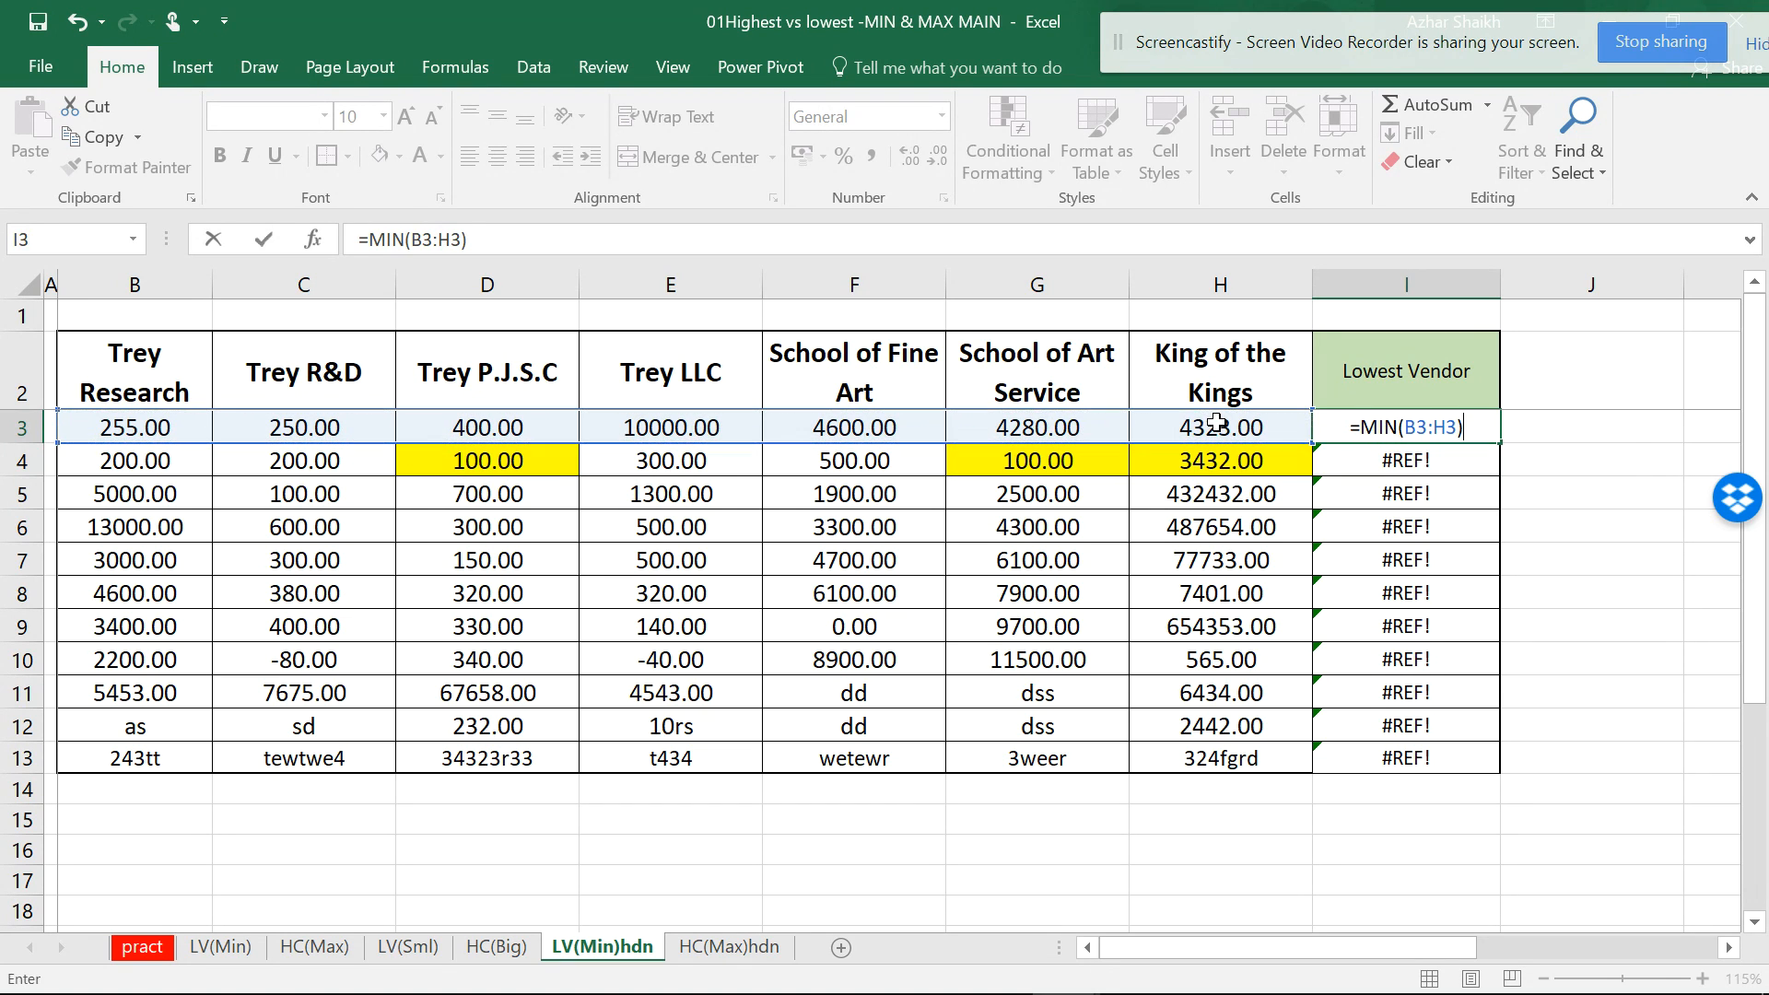
key("Return")
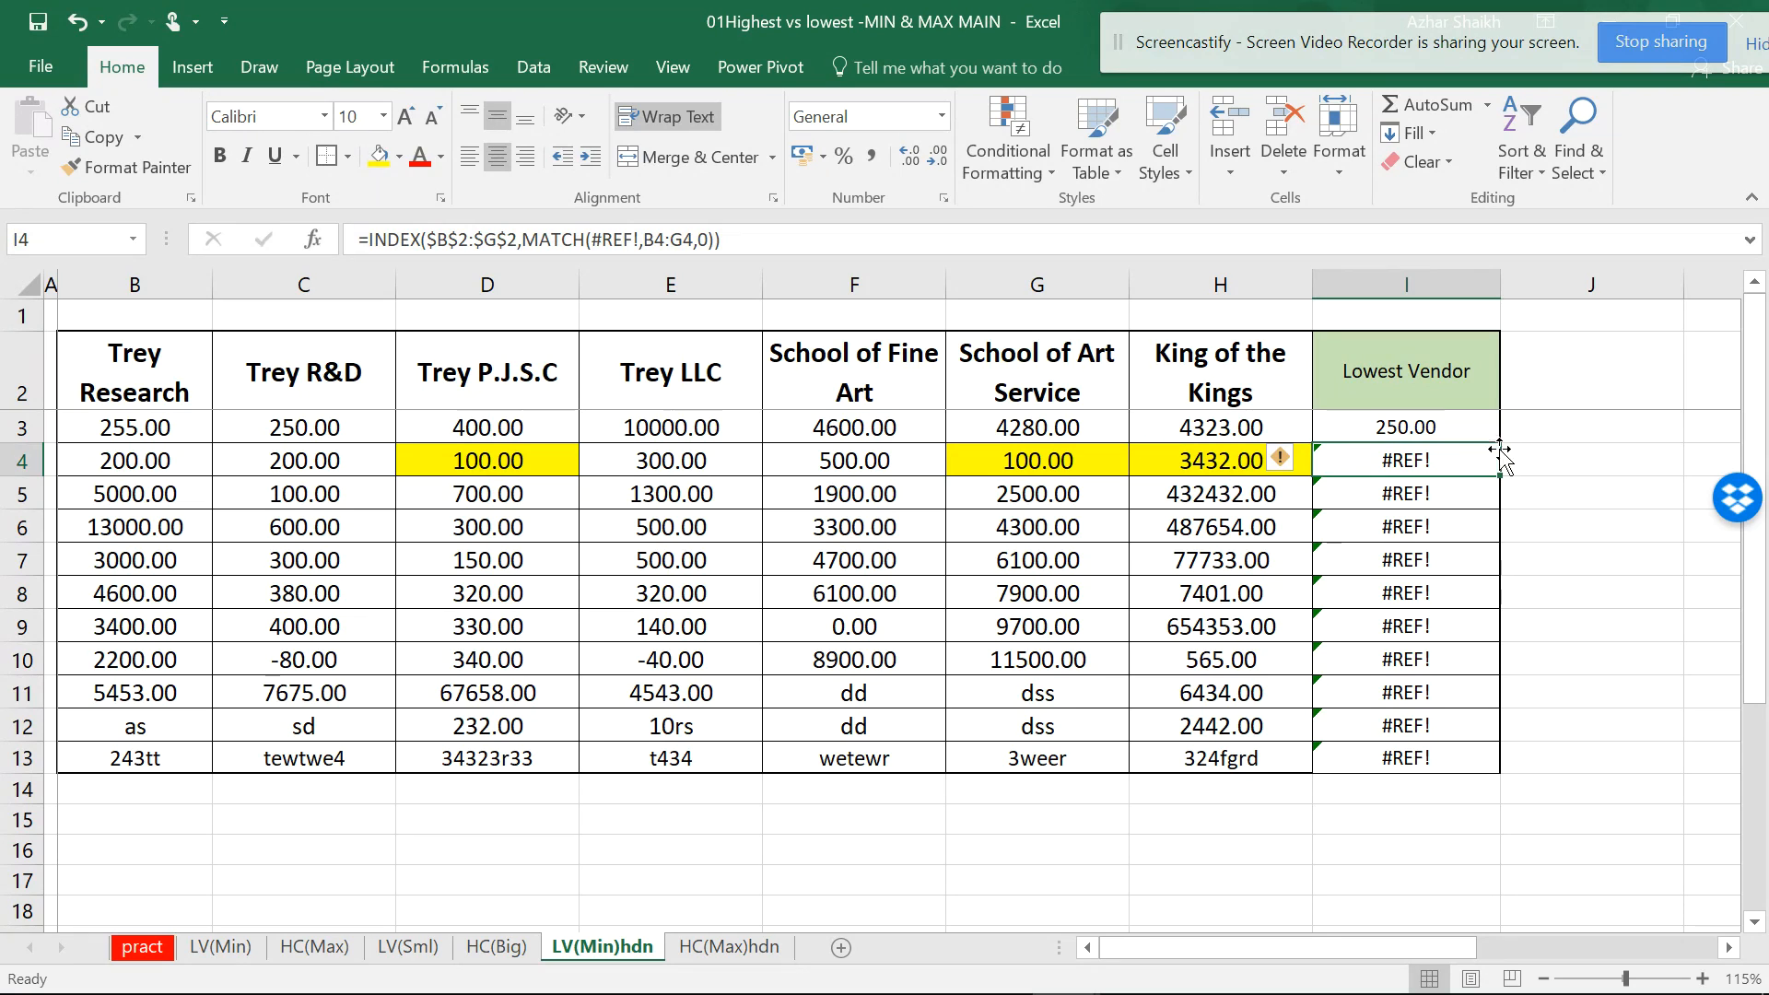
left_click(1485, 424)
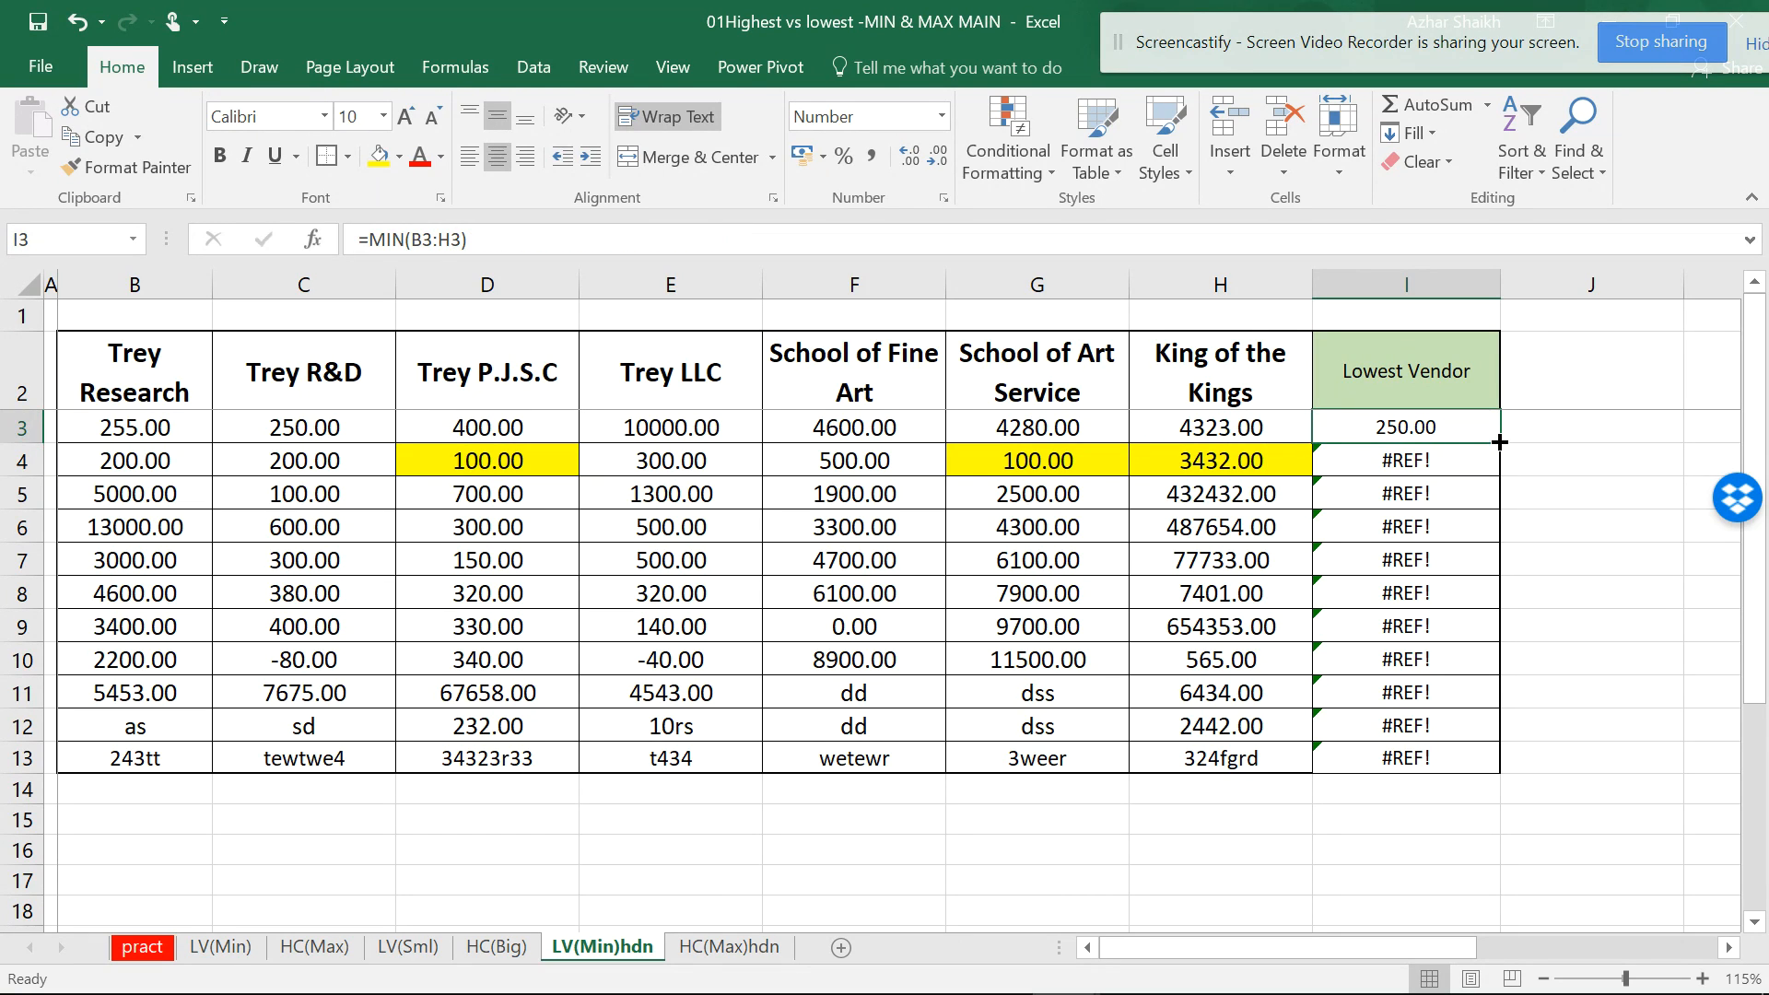
left_click(307, 371)
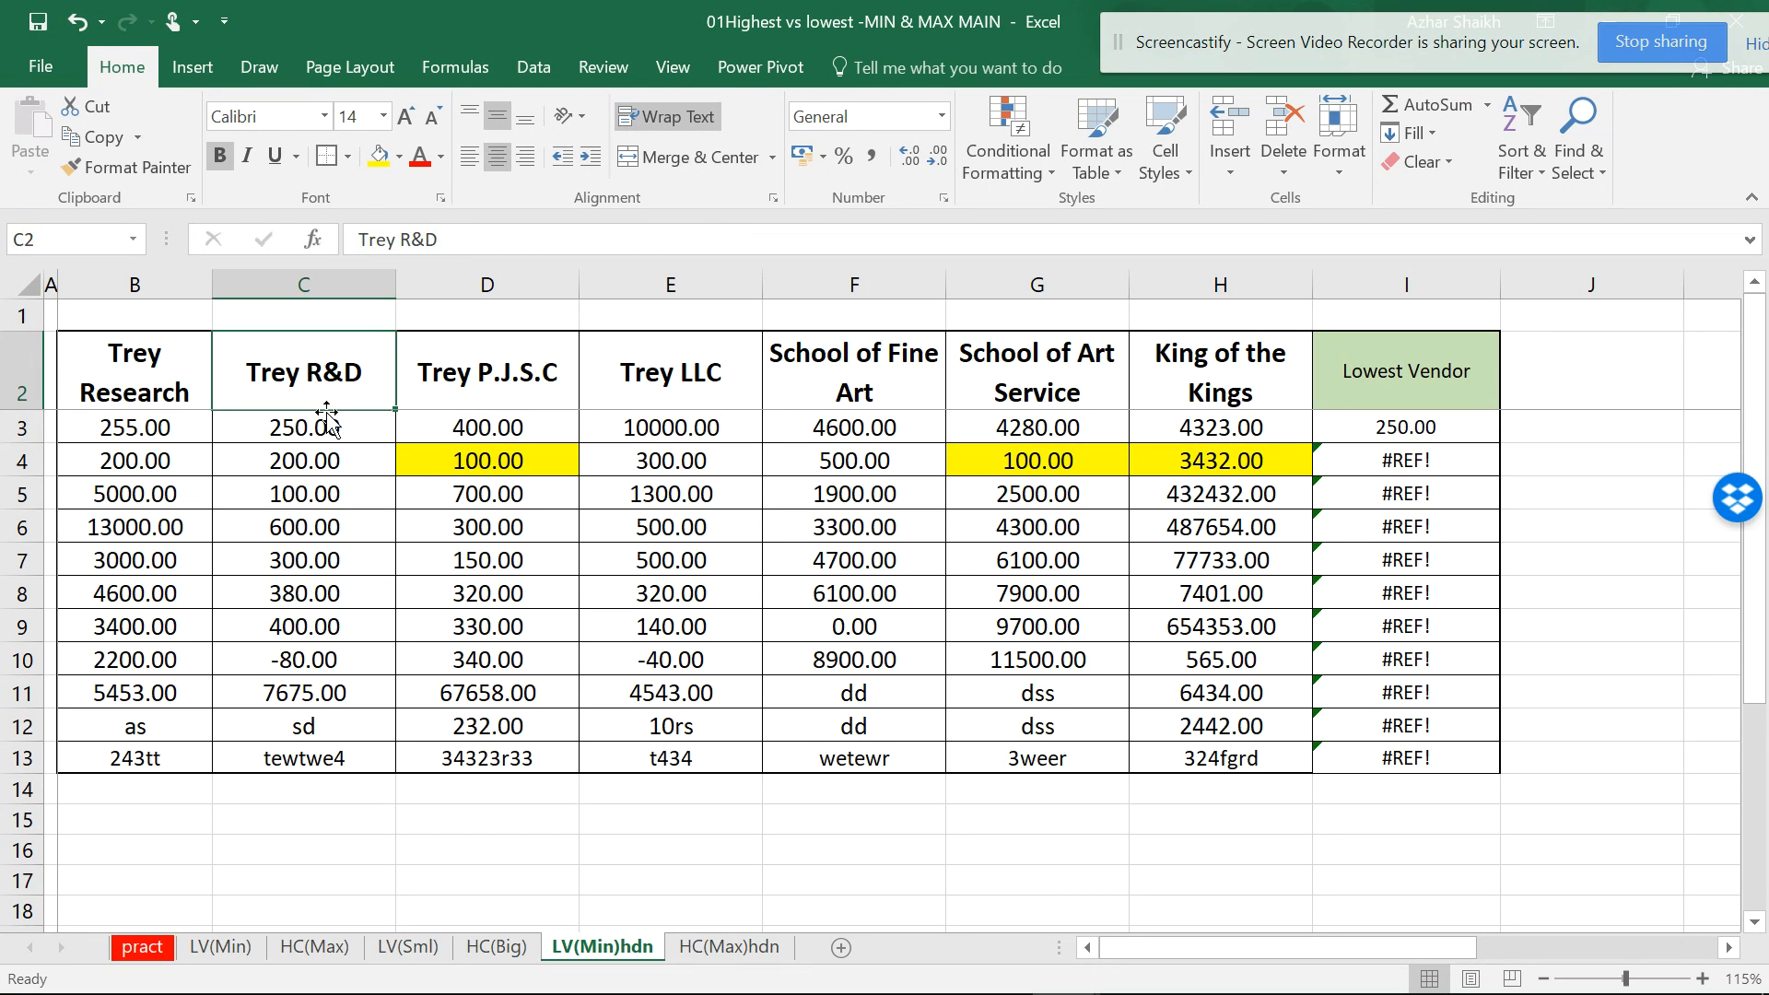
left_click(1486, 431)
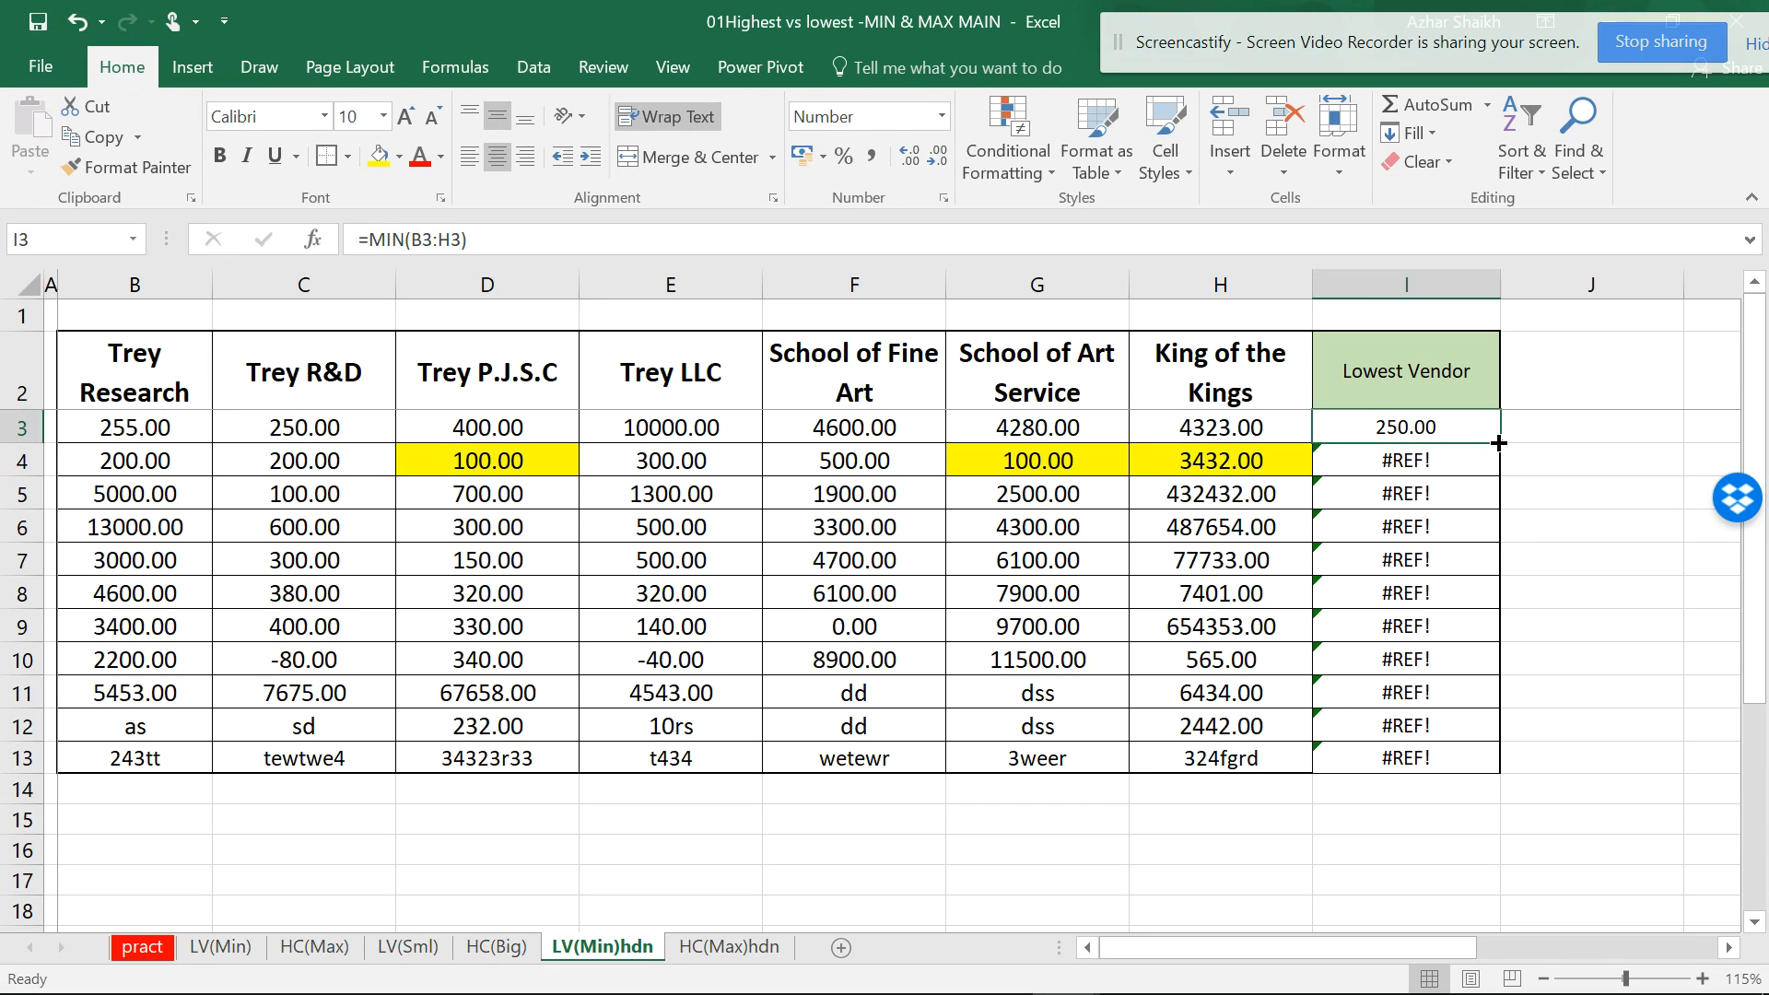
double_click(1498, 444)
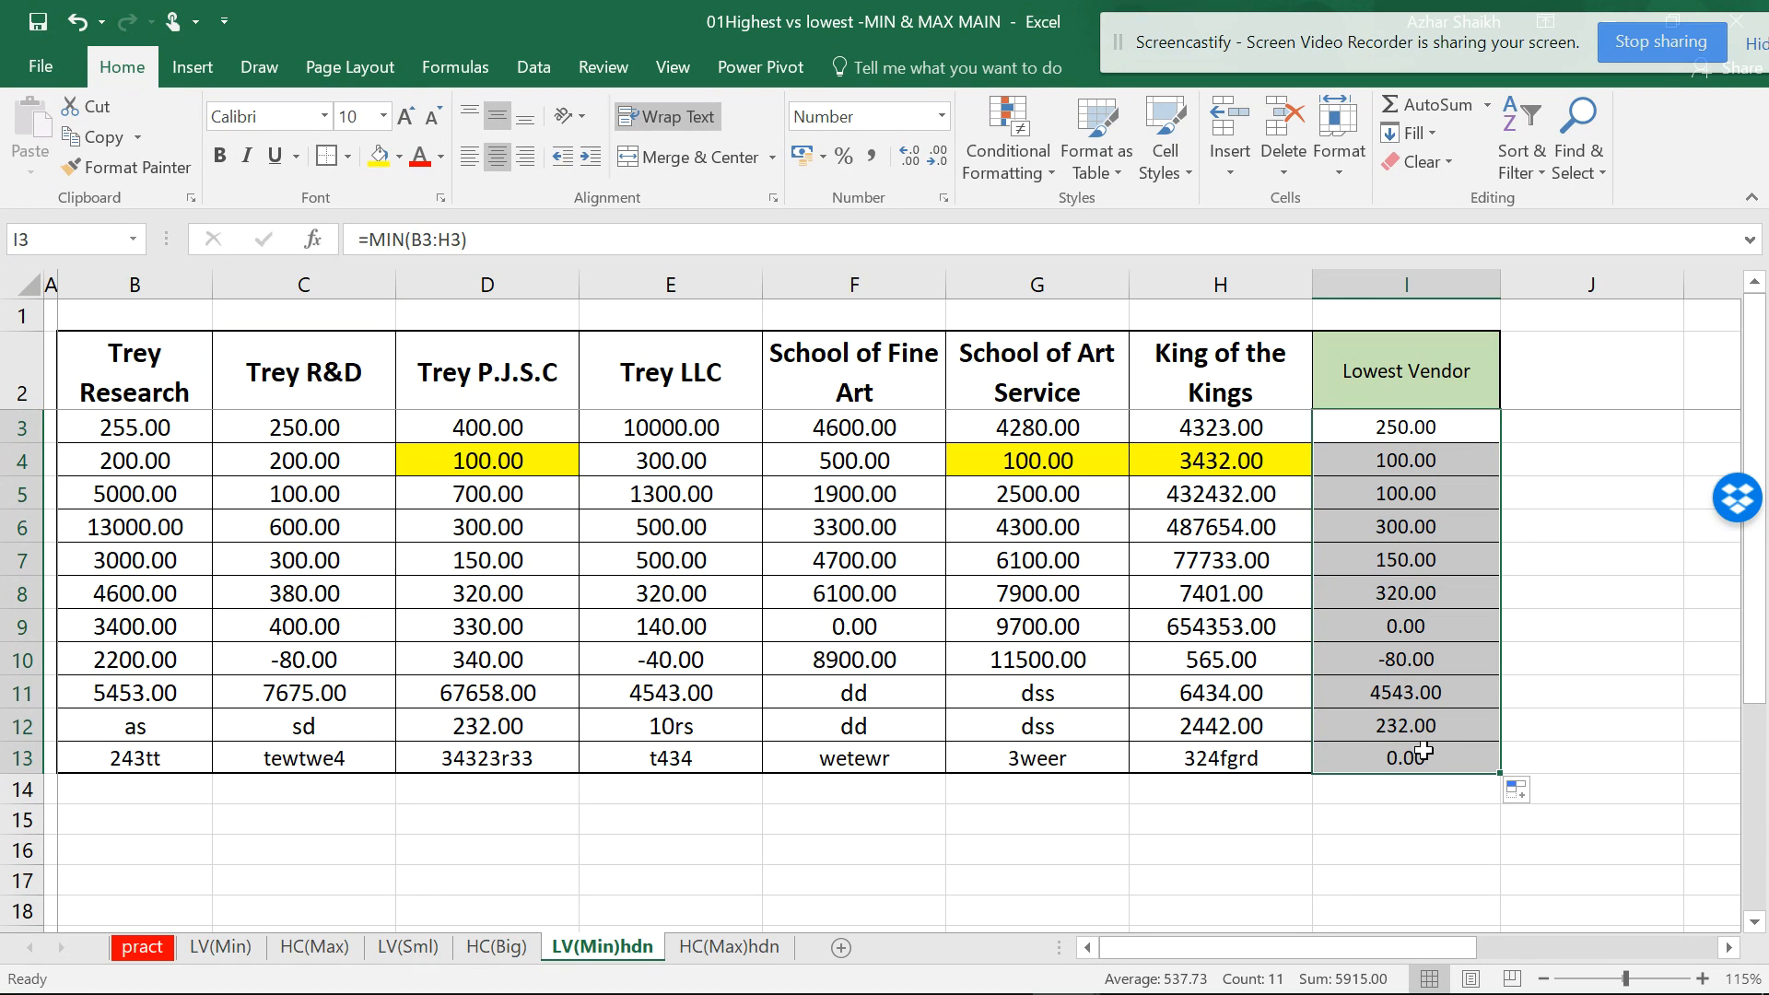
left_click(1454, 426)
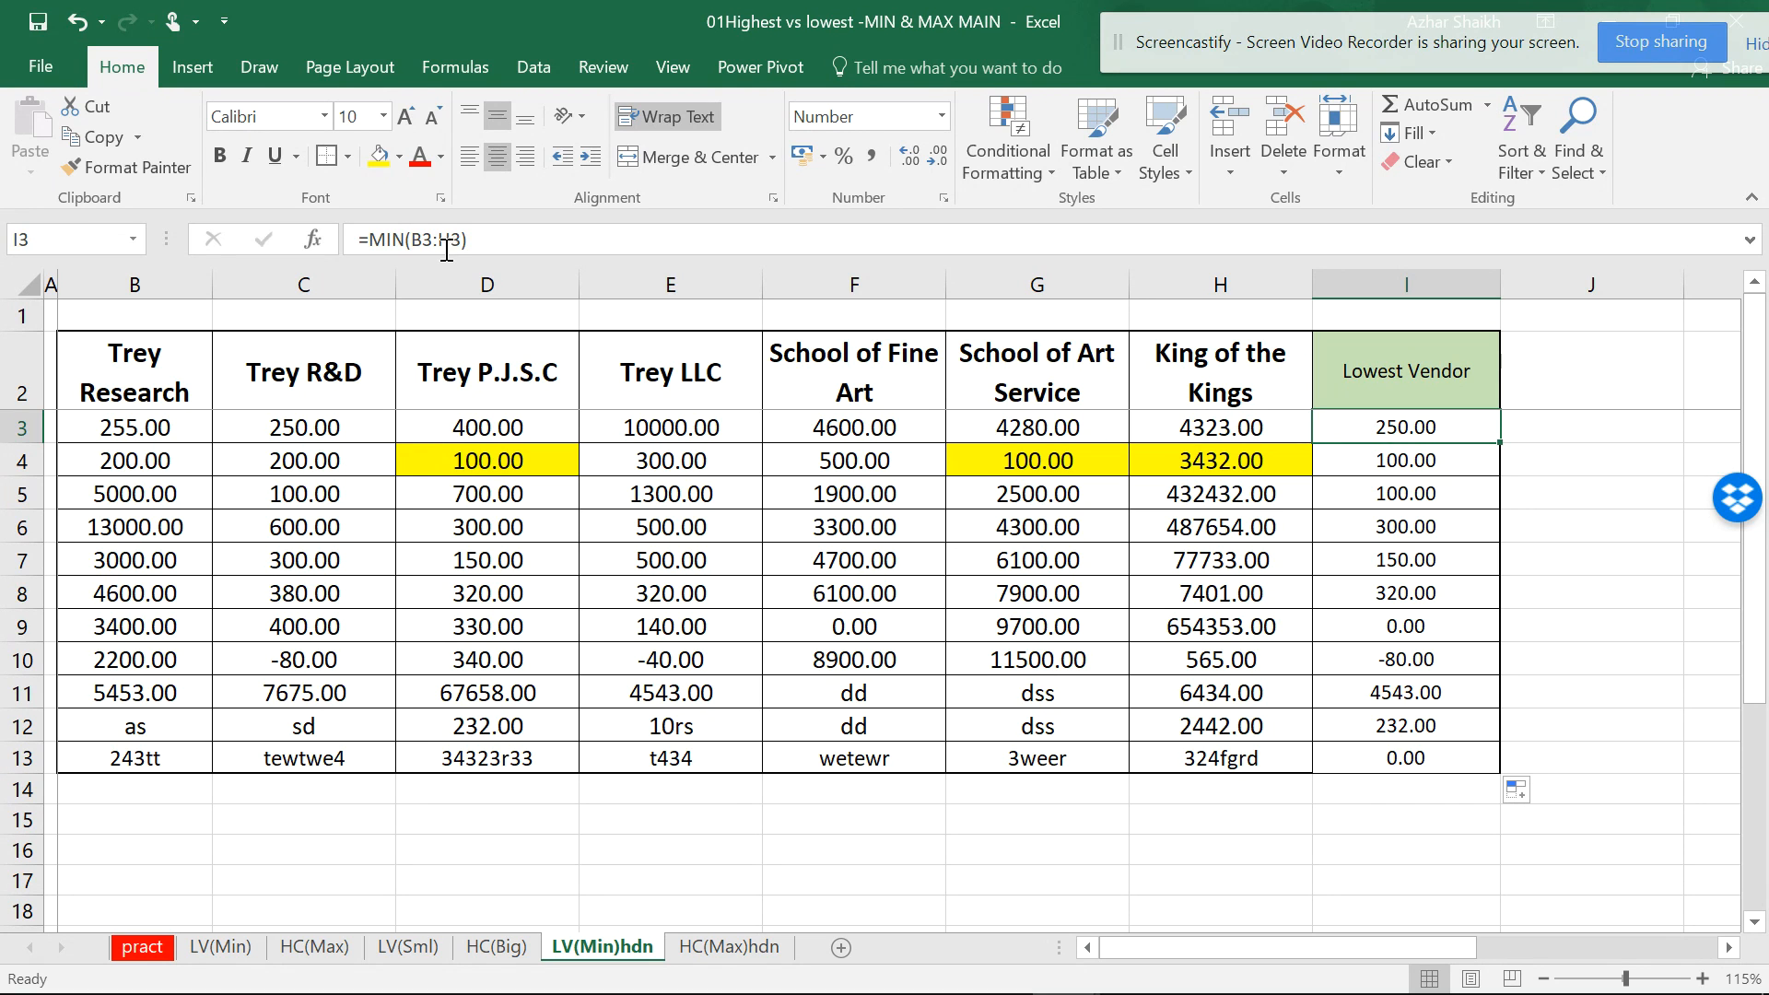
- Rewrite I3 as =MATCH(MIN(B3:H3),B3:H3,0) with exact match
left_click(364, 238)
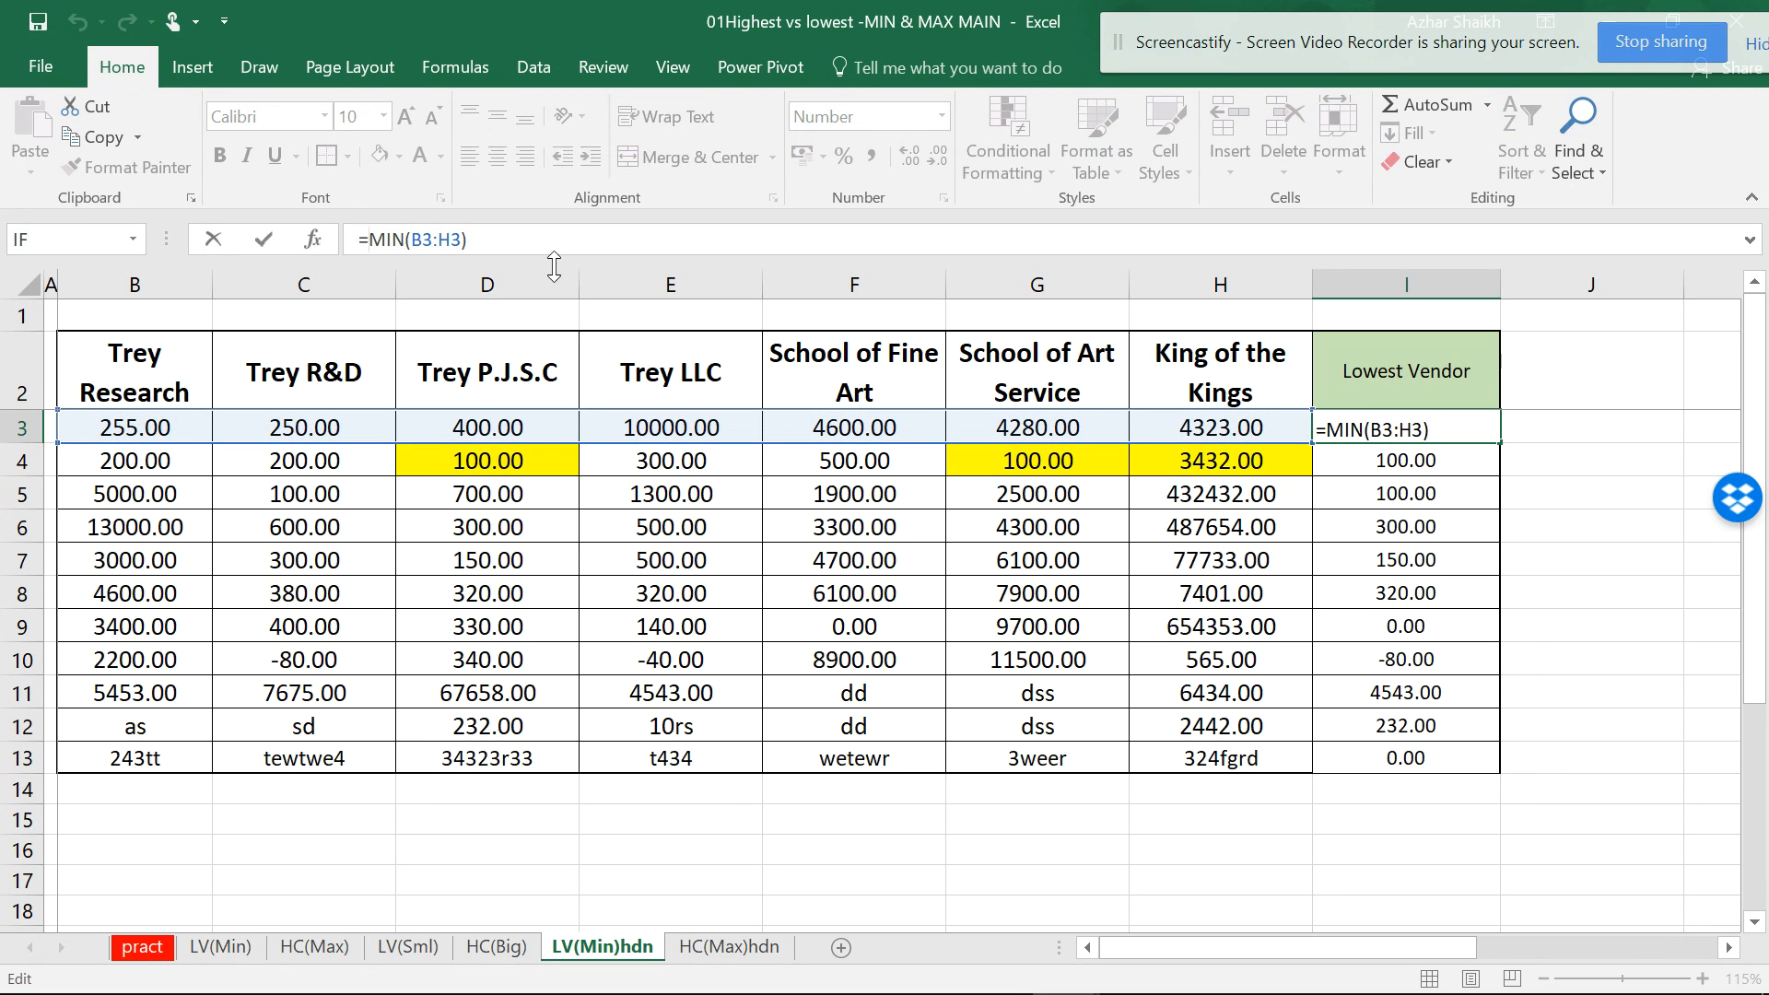
type("MATCH")
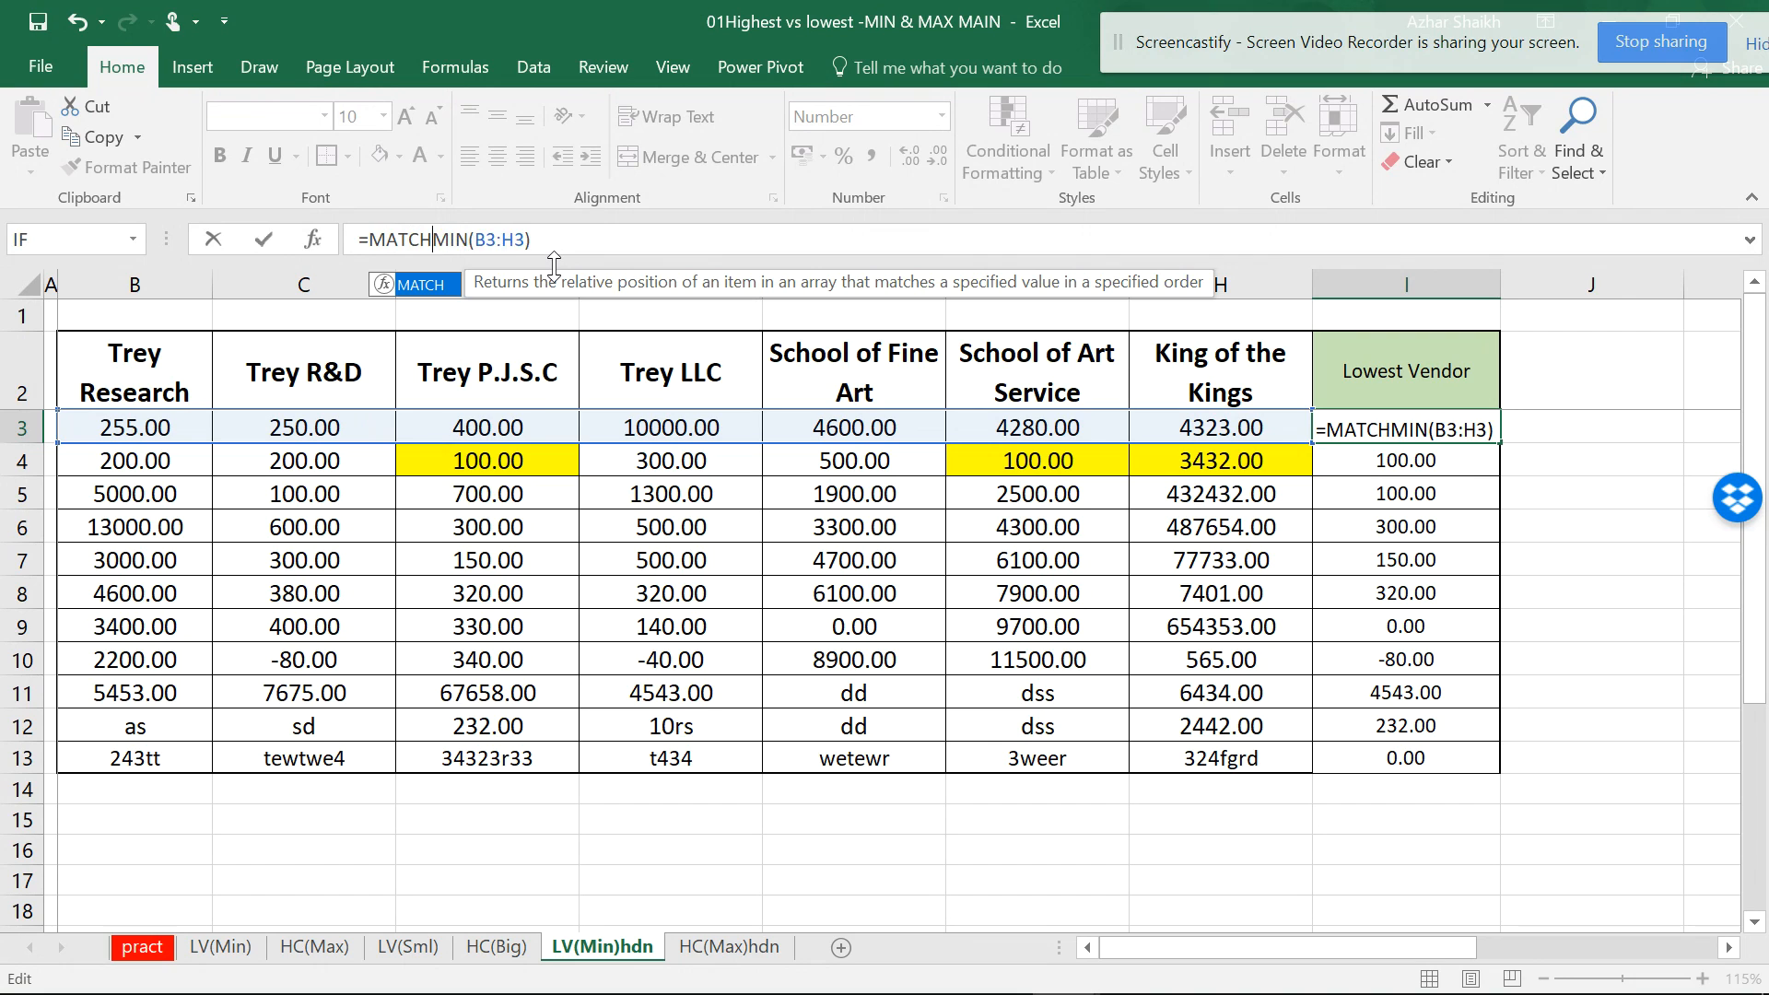
type("(")
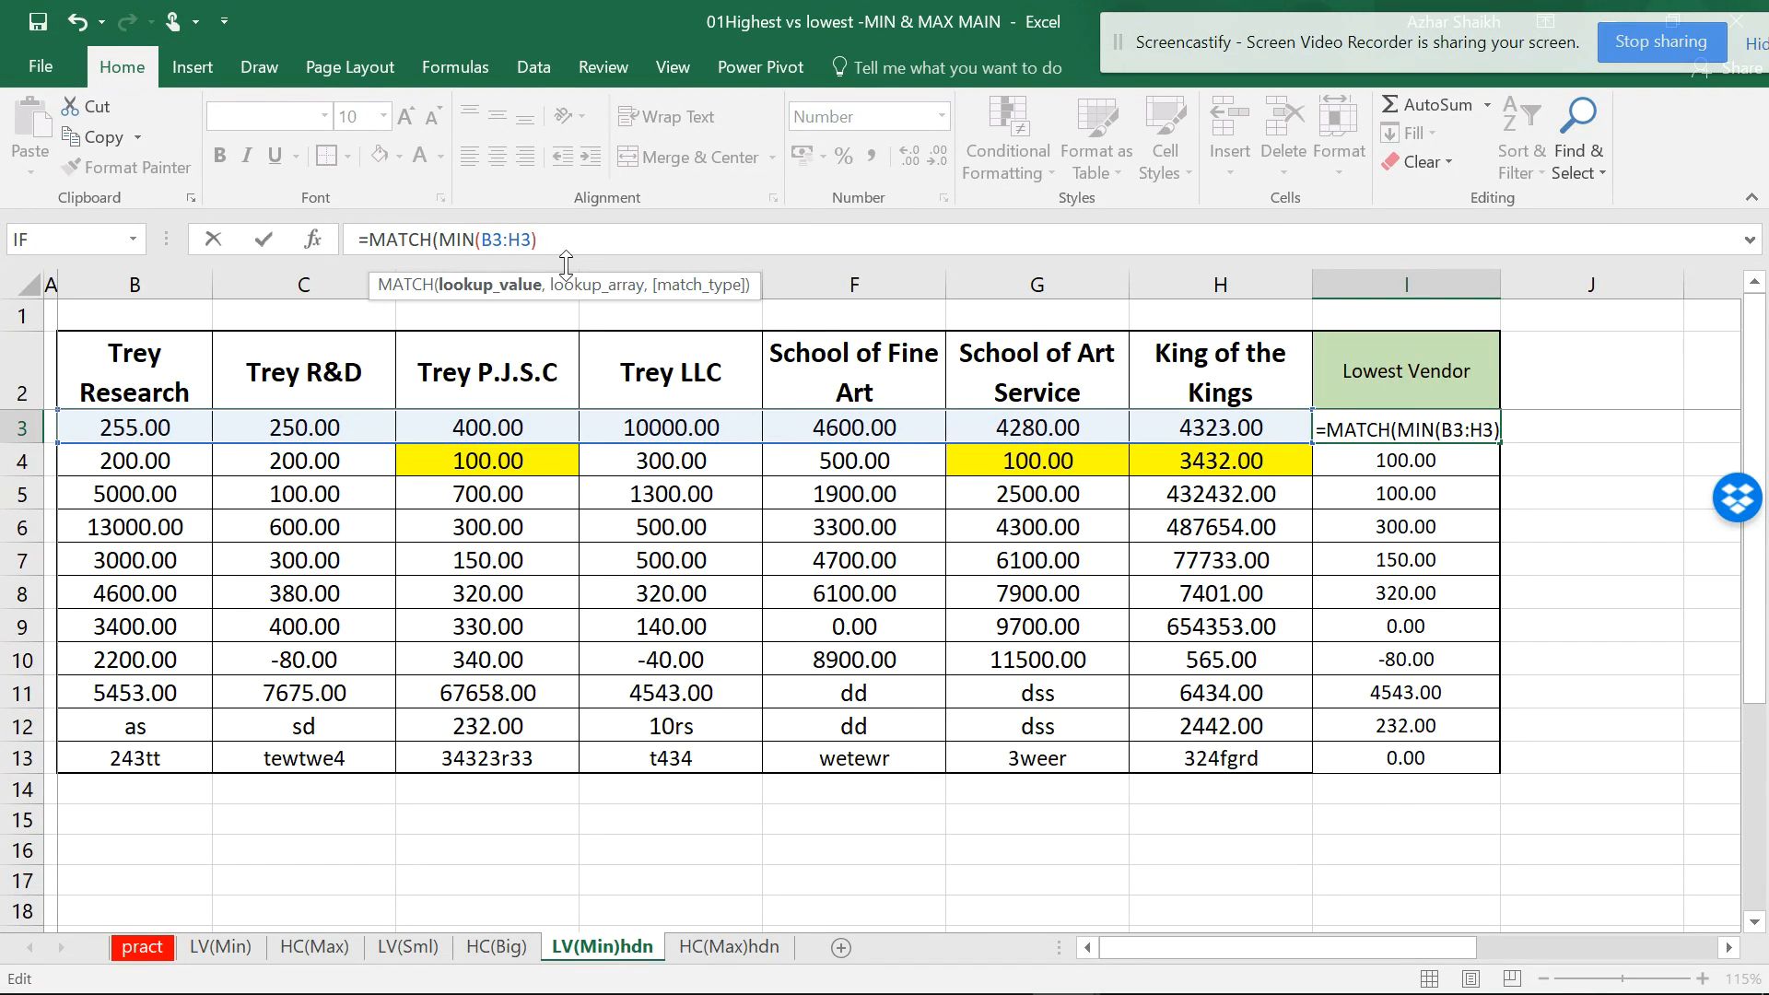
type(",")
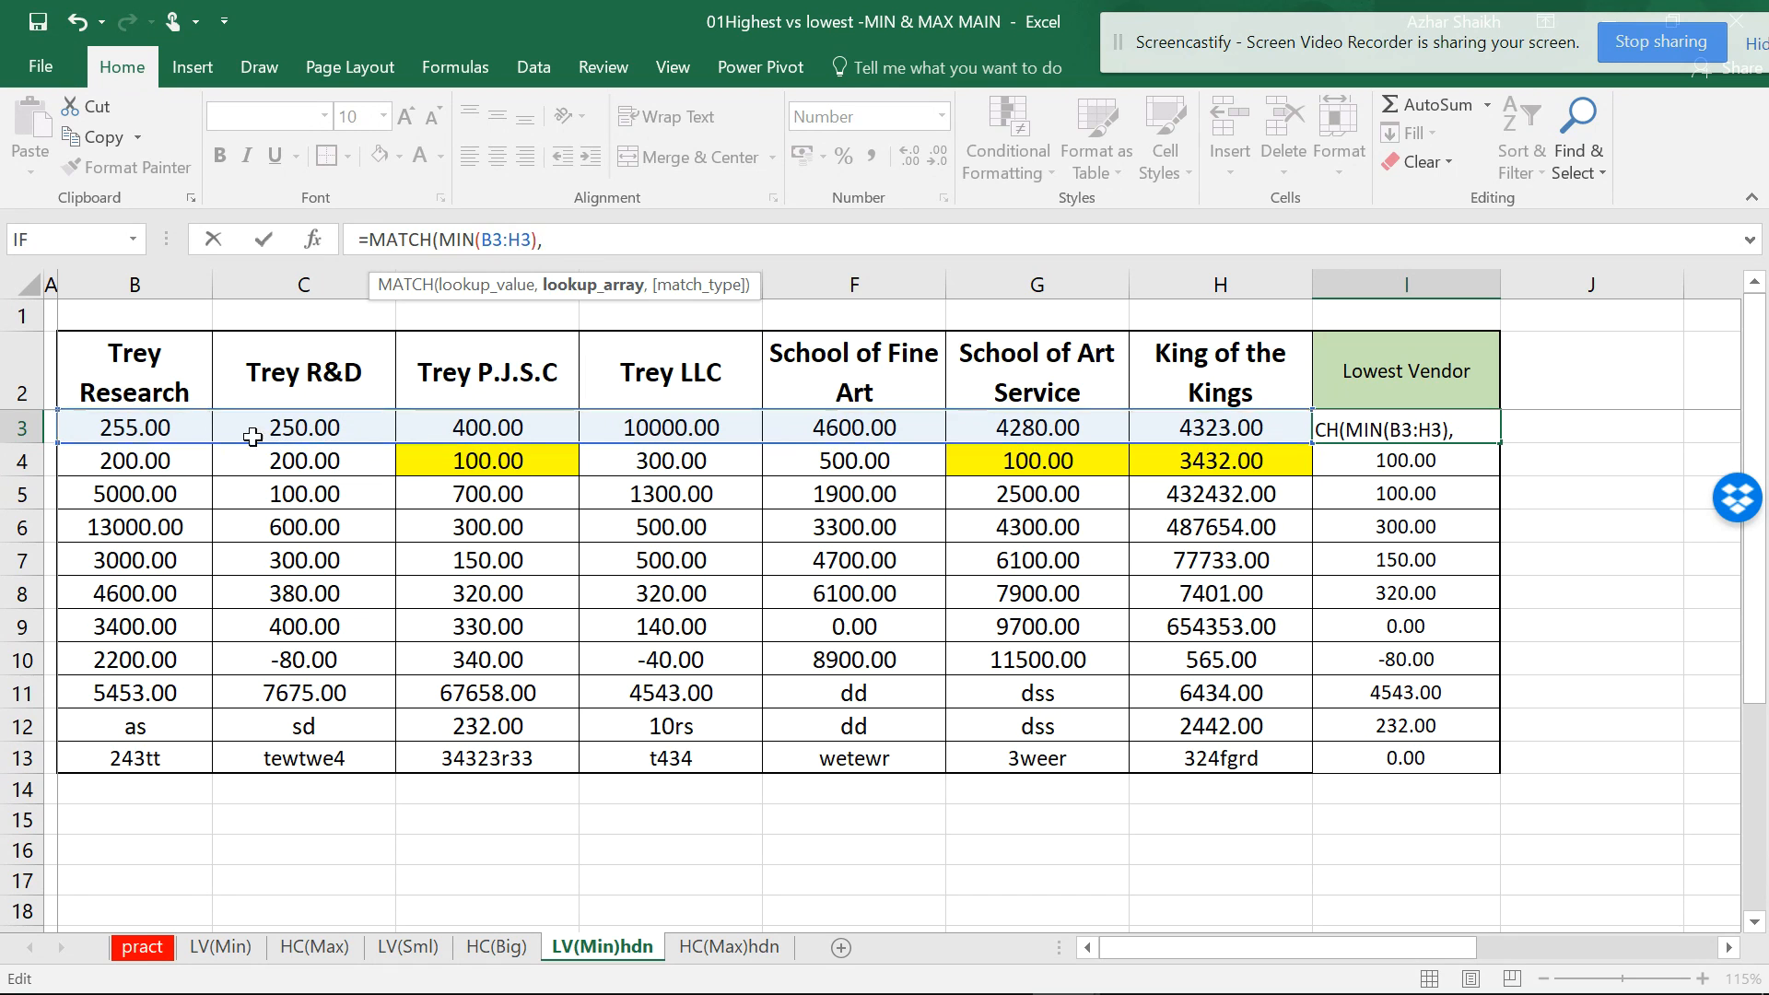
left_click_drag(157, 427, 1187, 411)
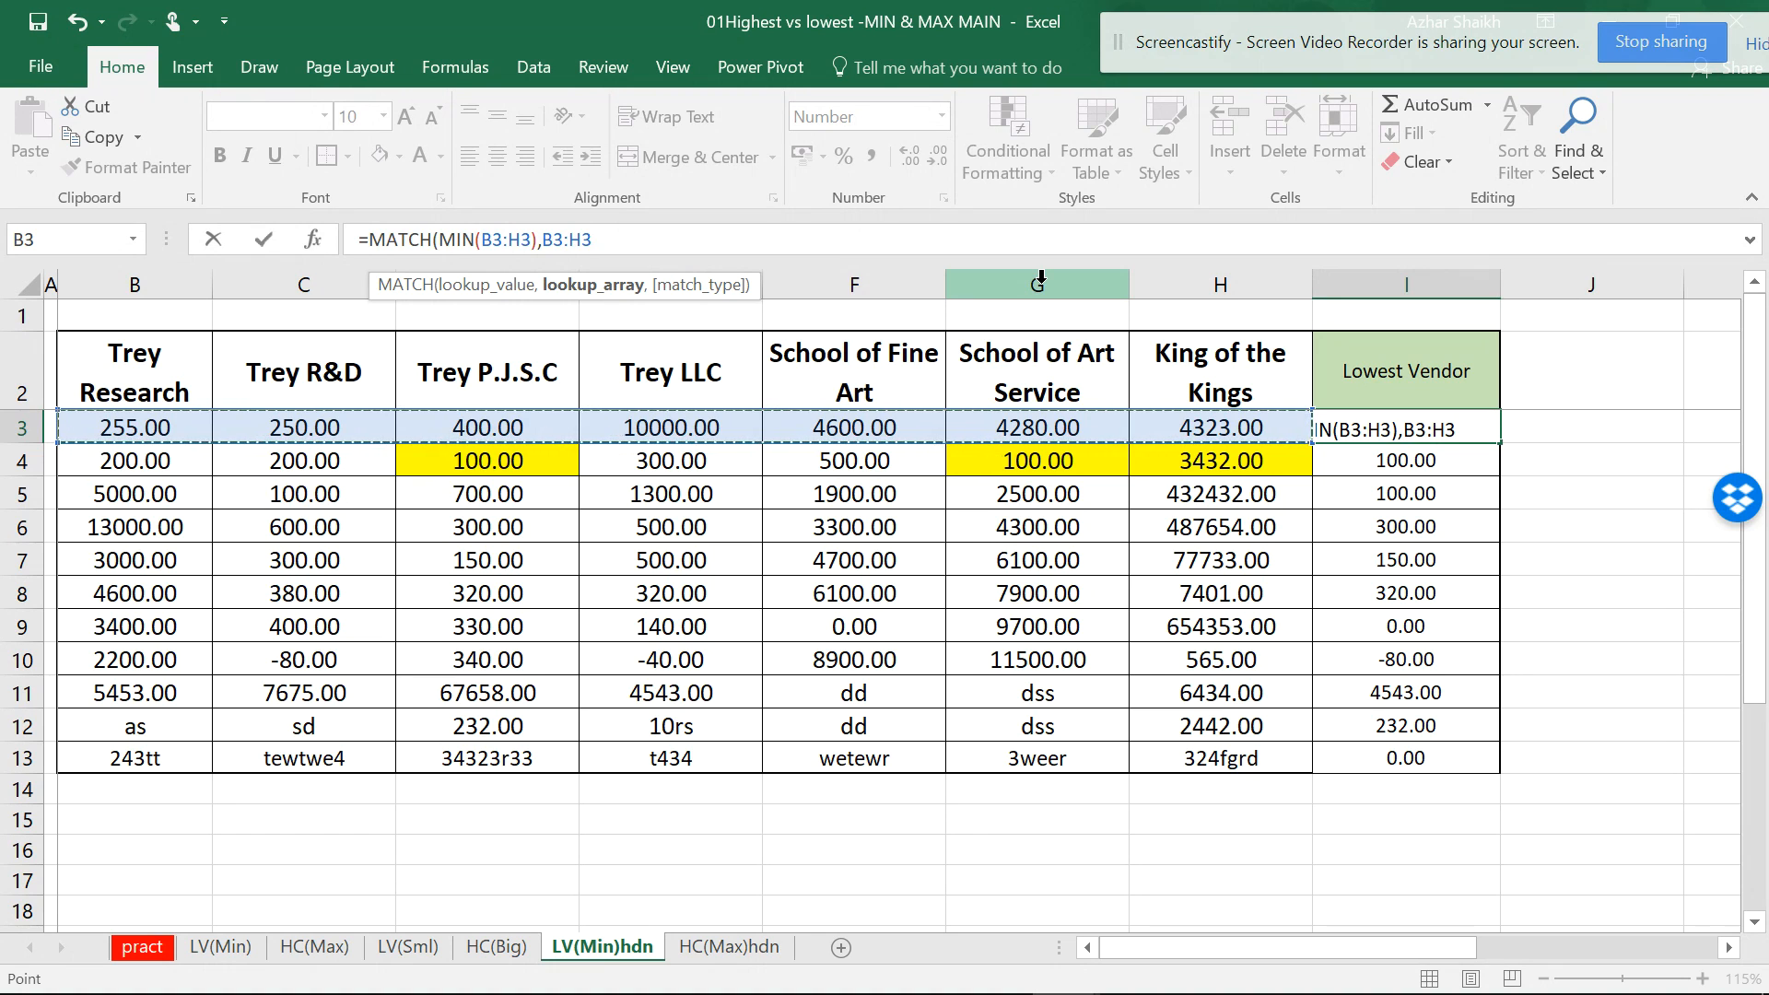
type(",")
double_click(693, 324)
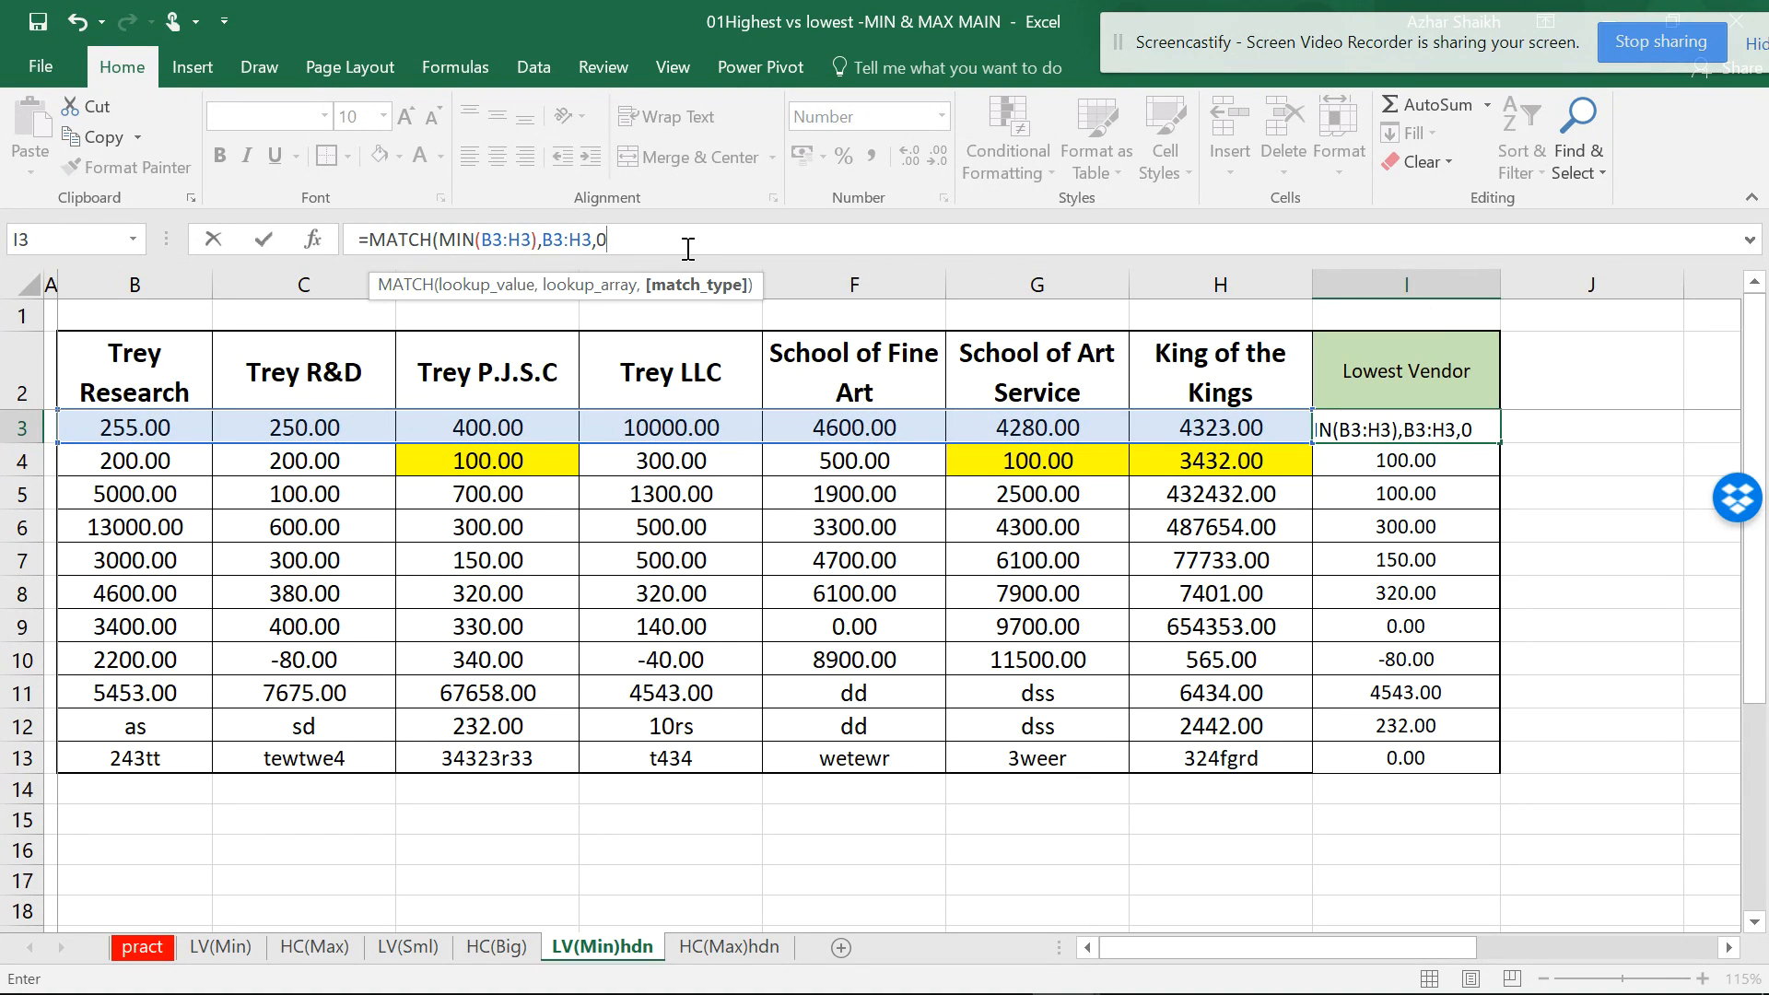
type(")")
key("Return")
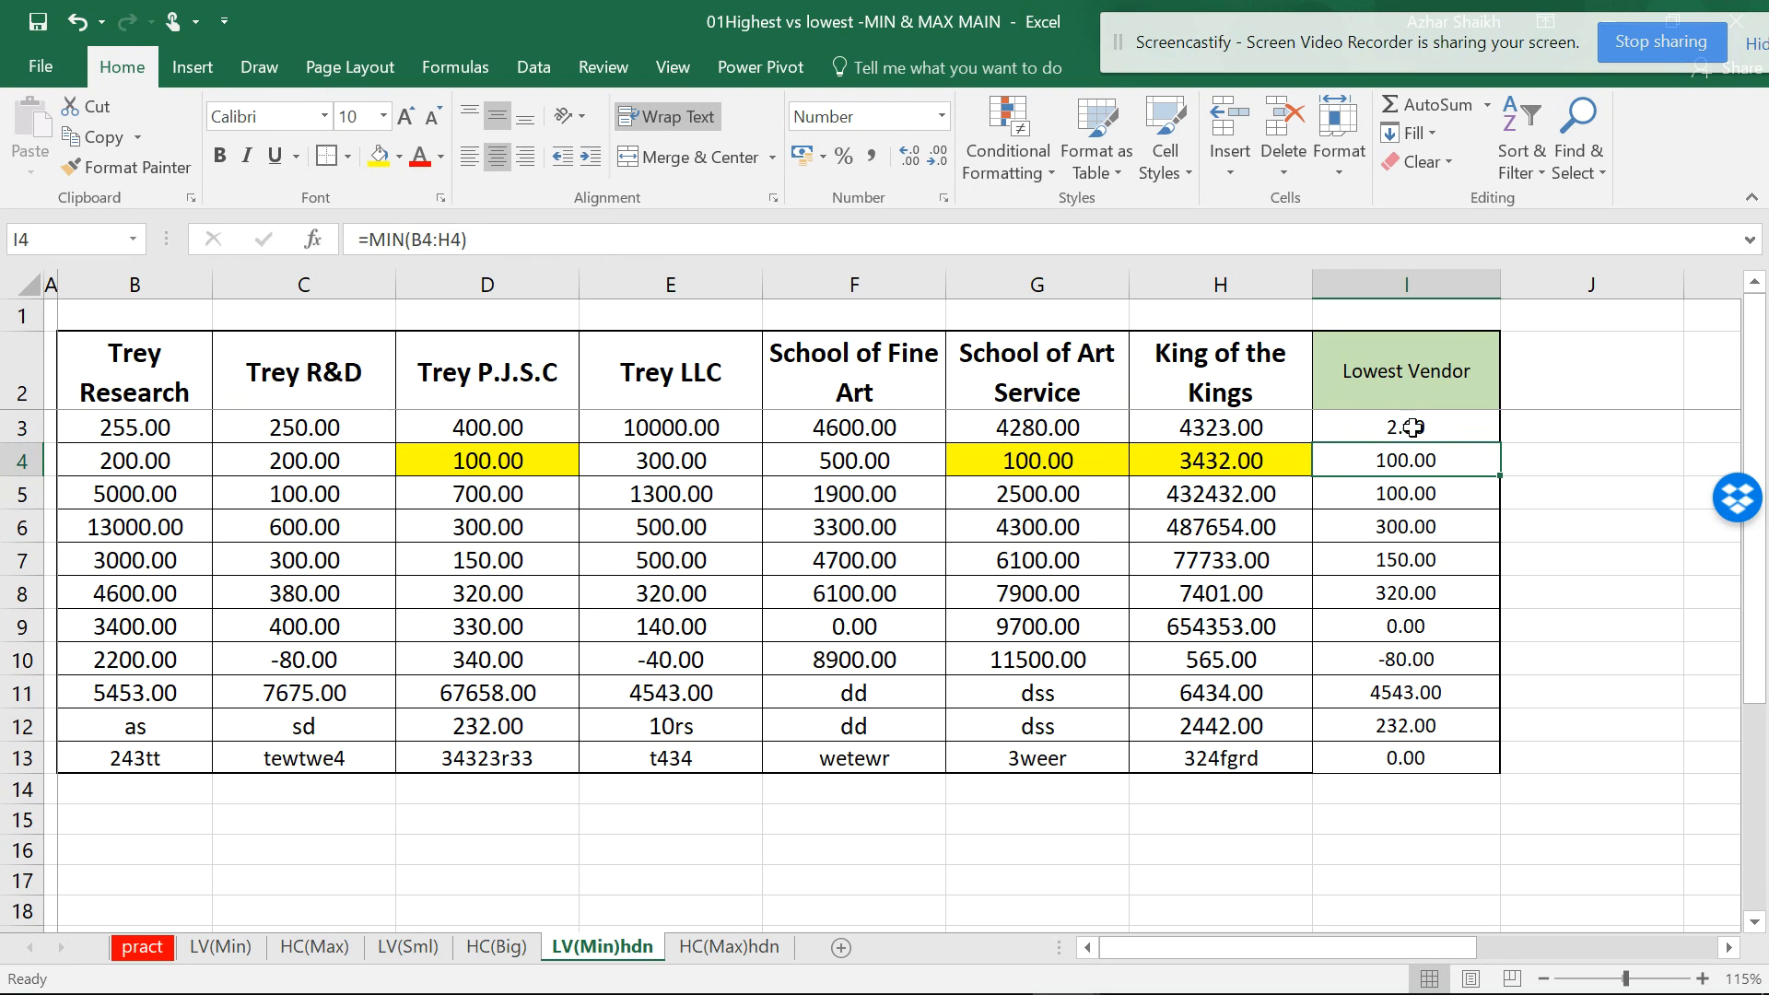
- Check I3's result against B3 and C3, then fill the MATCH formula down to I13
left_click(1377, 430)
left_click(184, 431)
left_click(353, 429)
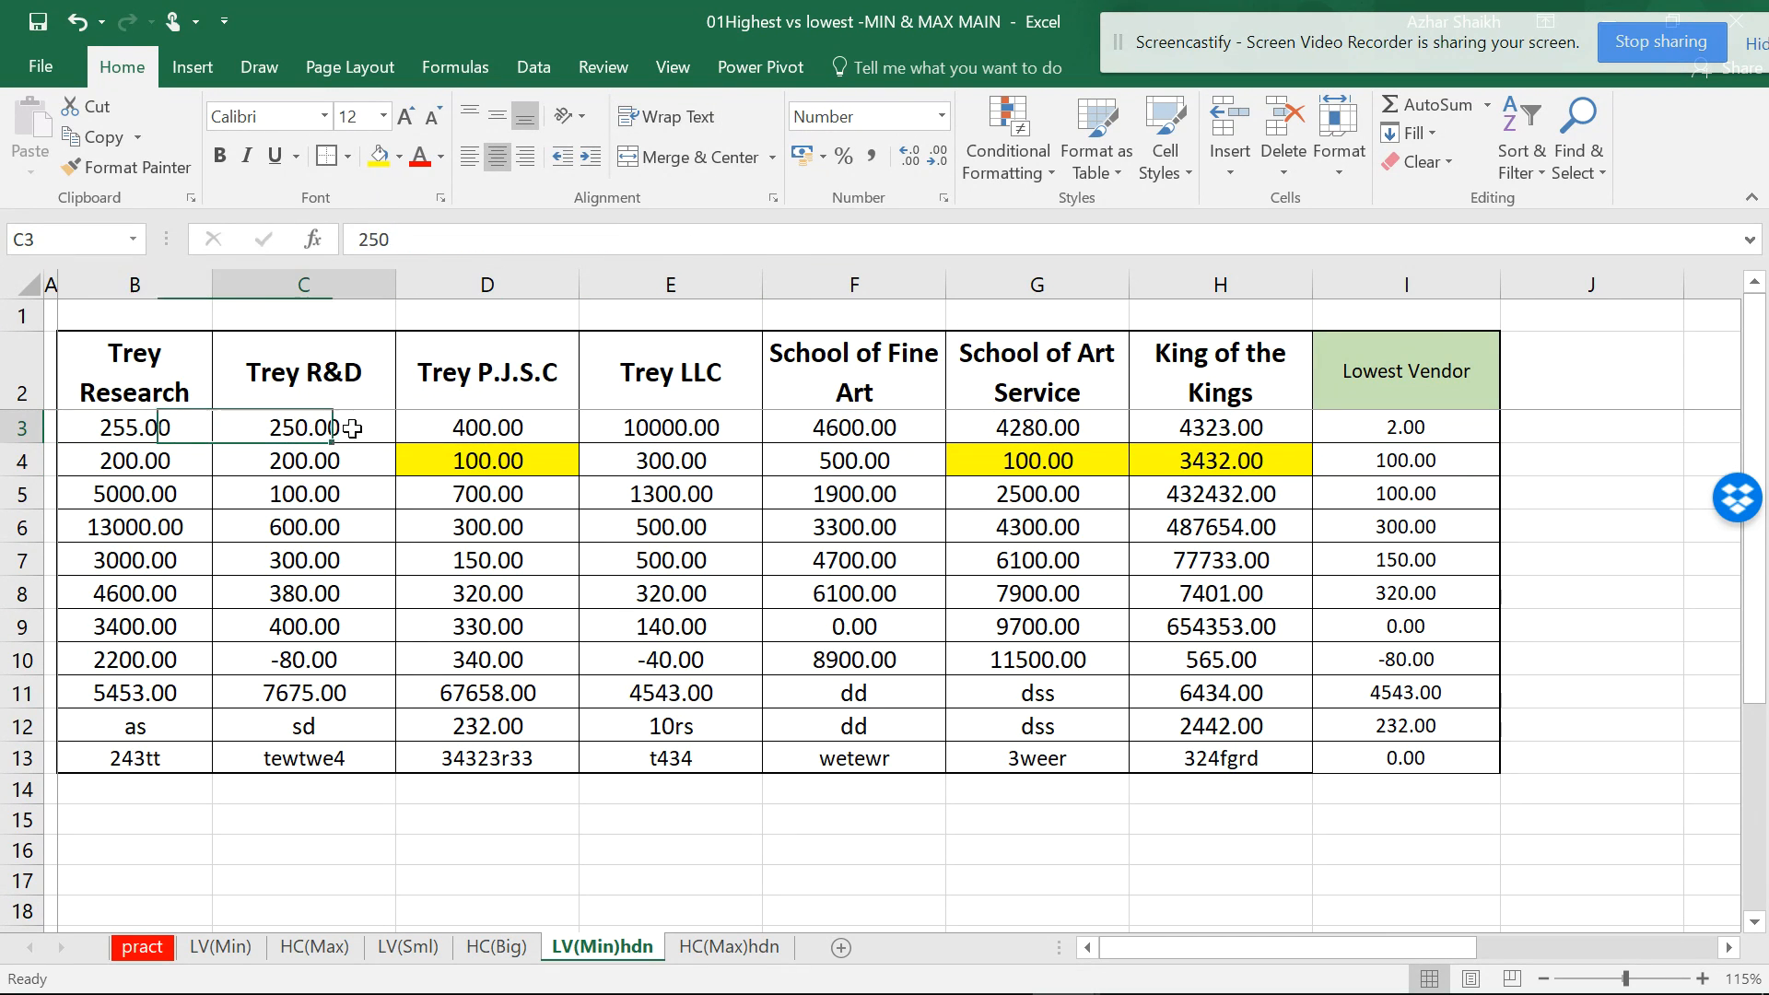
left_click(1465, 433)
double_click(1500, 447)
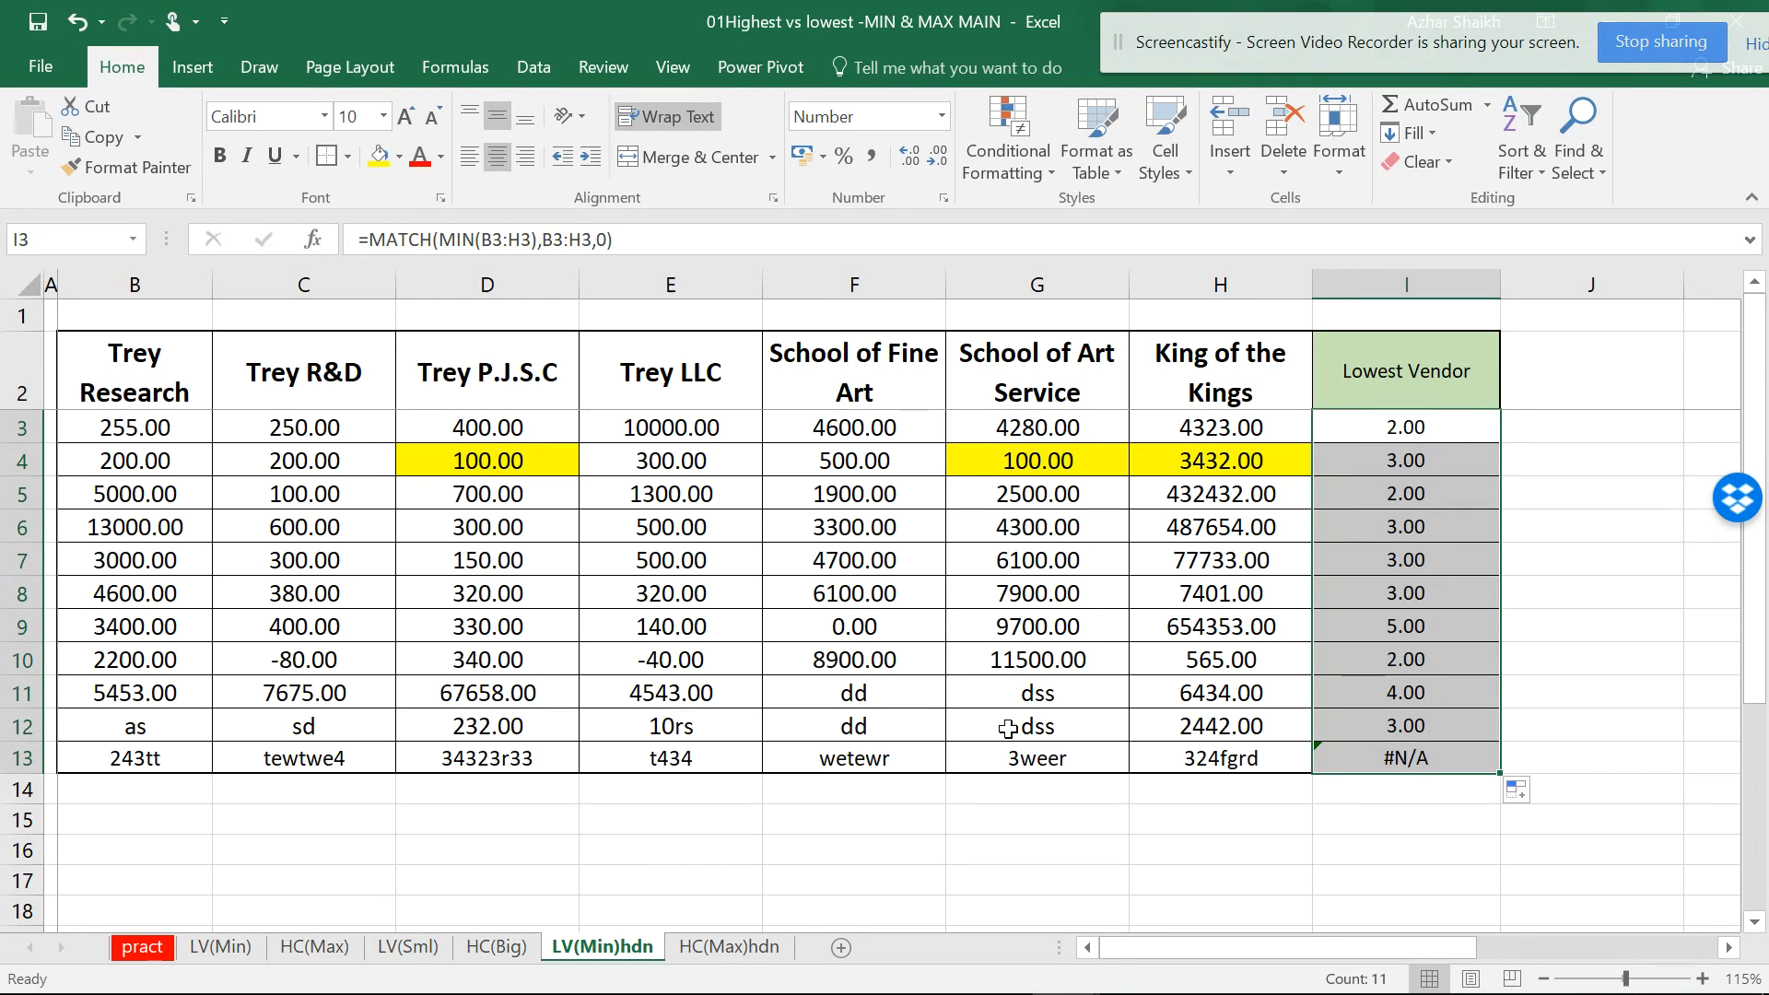
left_click(1428, 428)
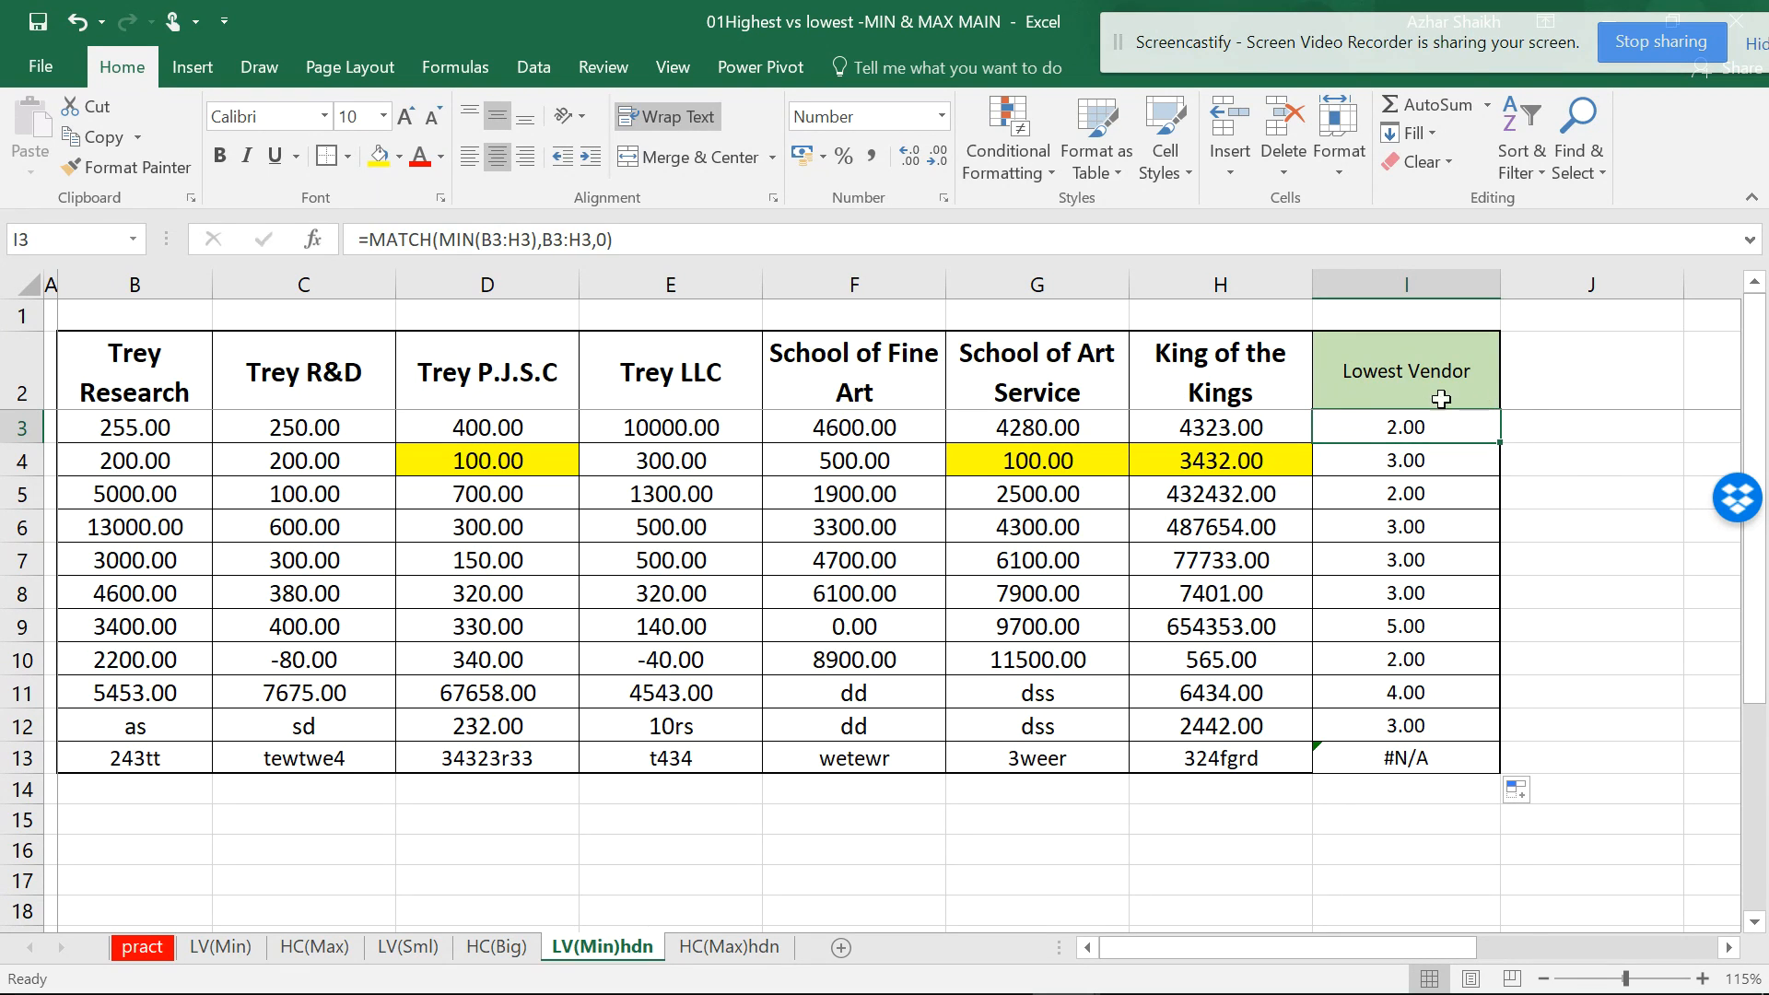
- Wrap I3's formula as =INDEX($B$2:$H$2,MATCH(MIN(B3:H3),B3:H3,0))
left_click(387, 241)
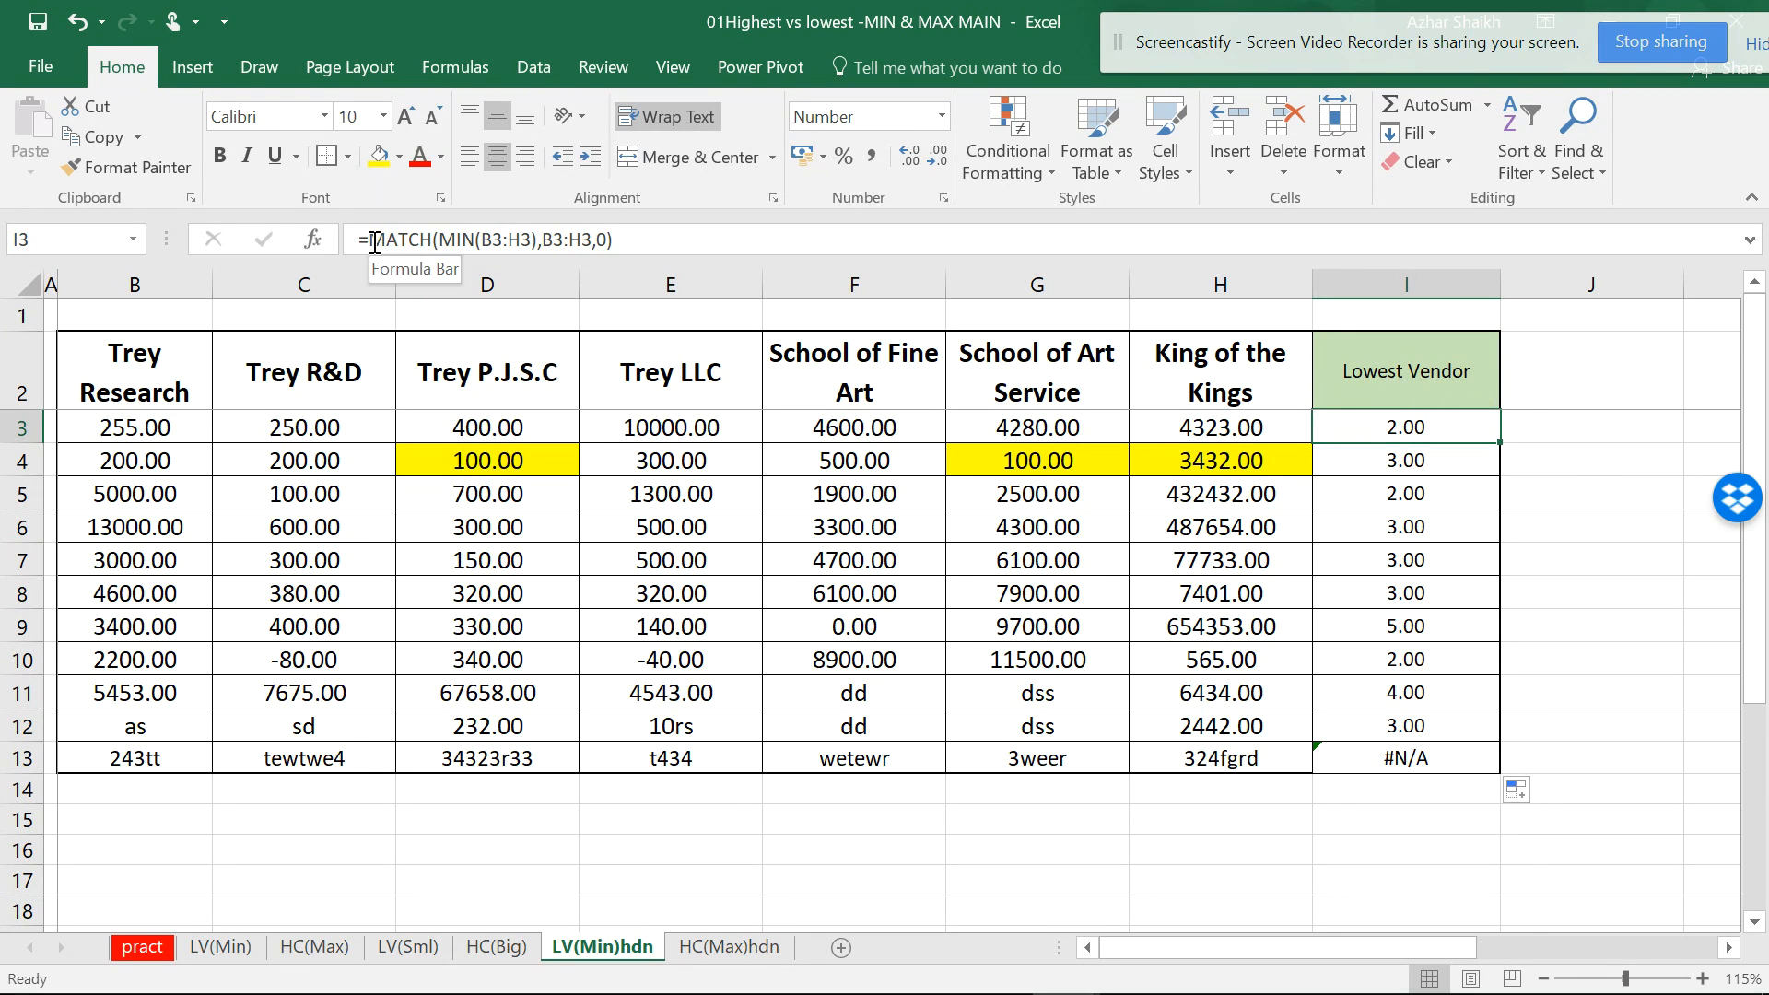
type("INDEX")
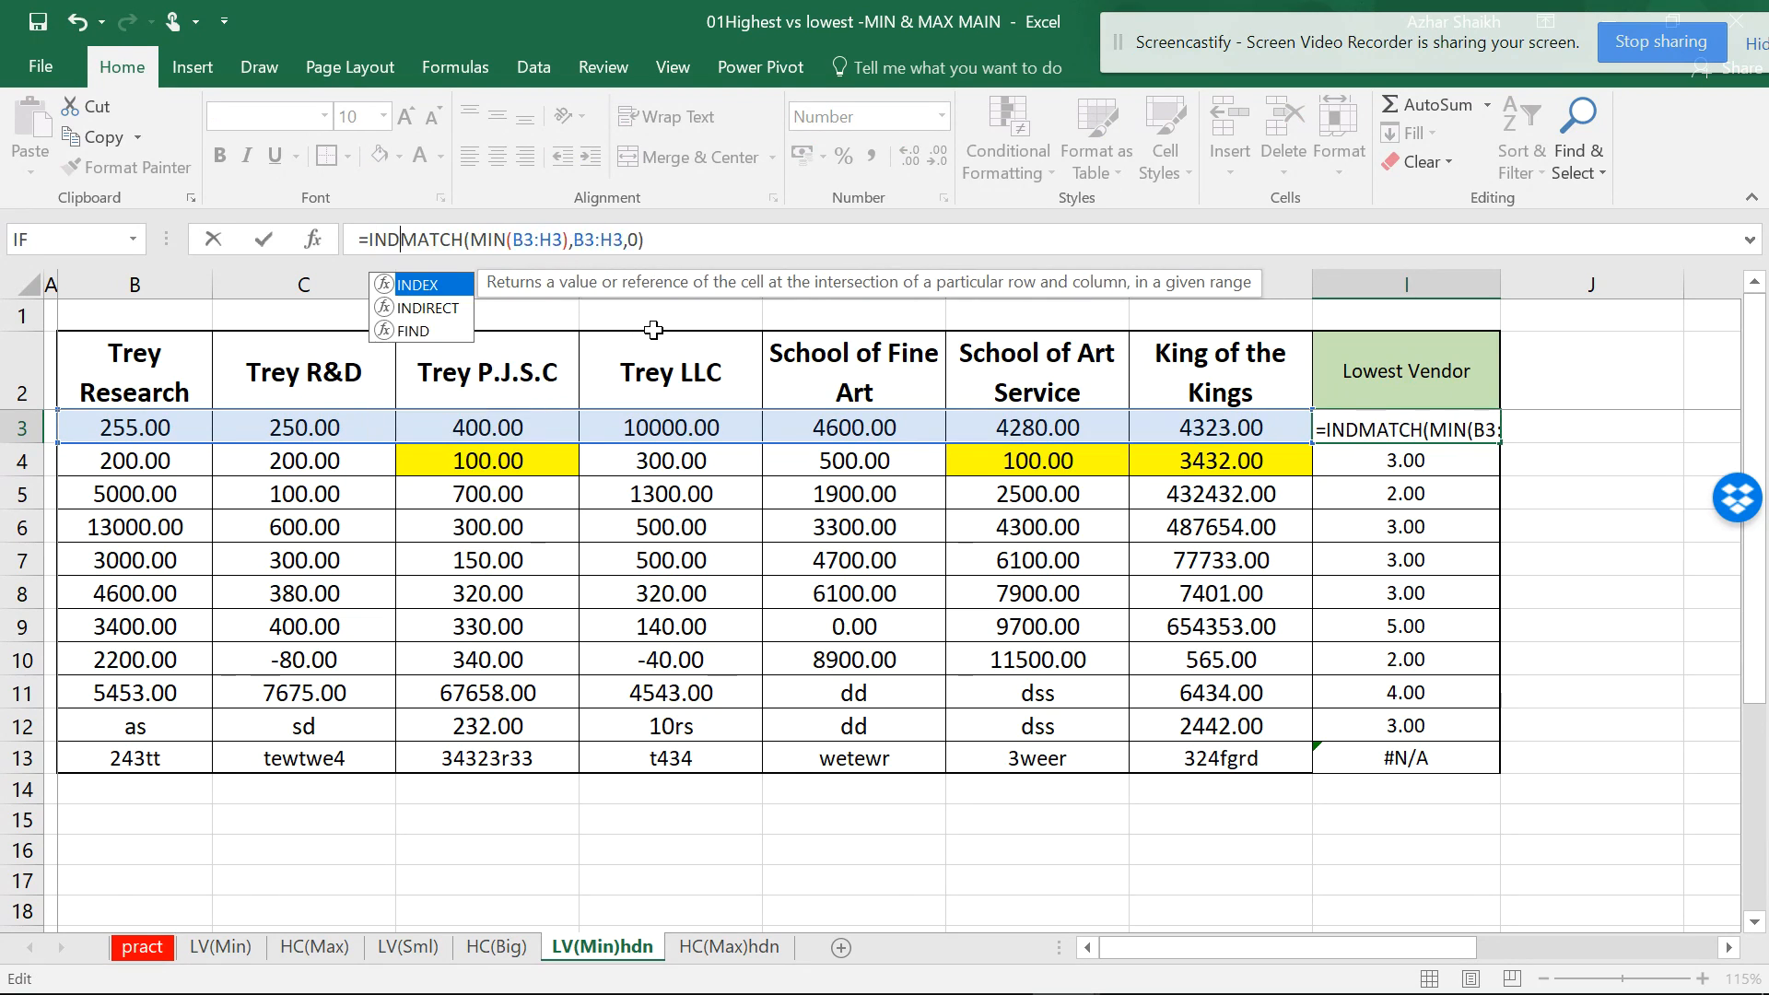
type("(")
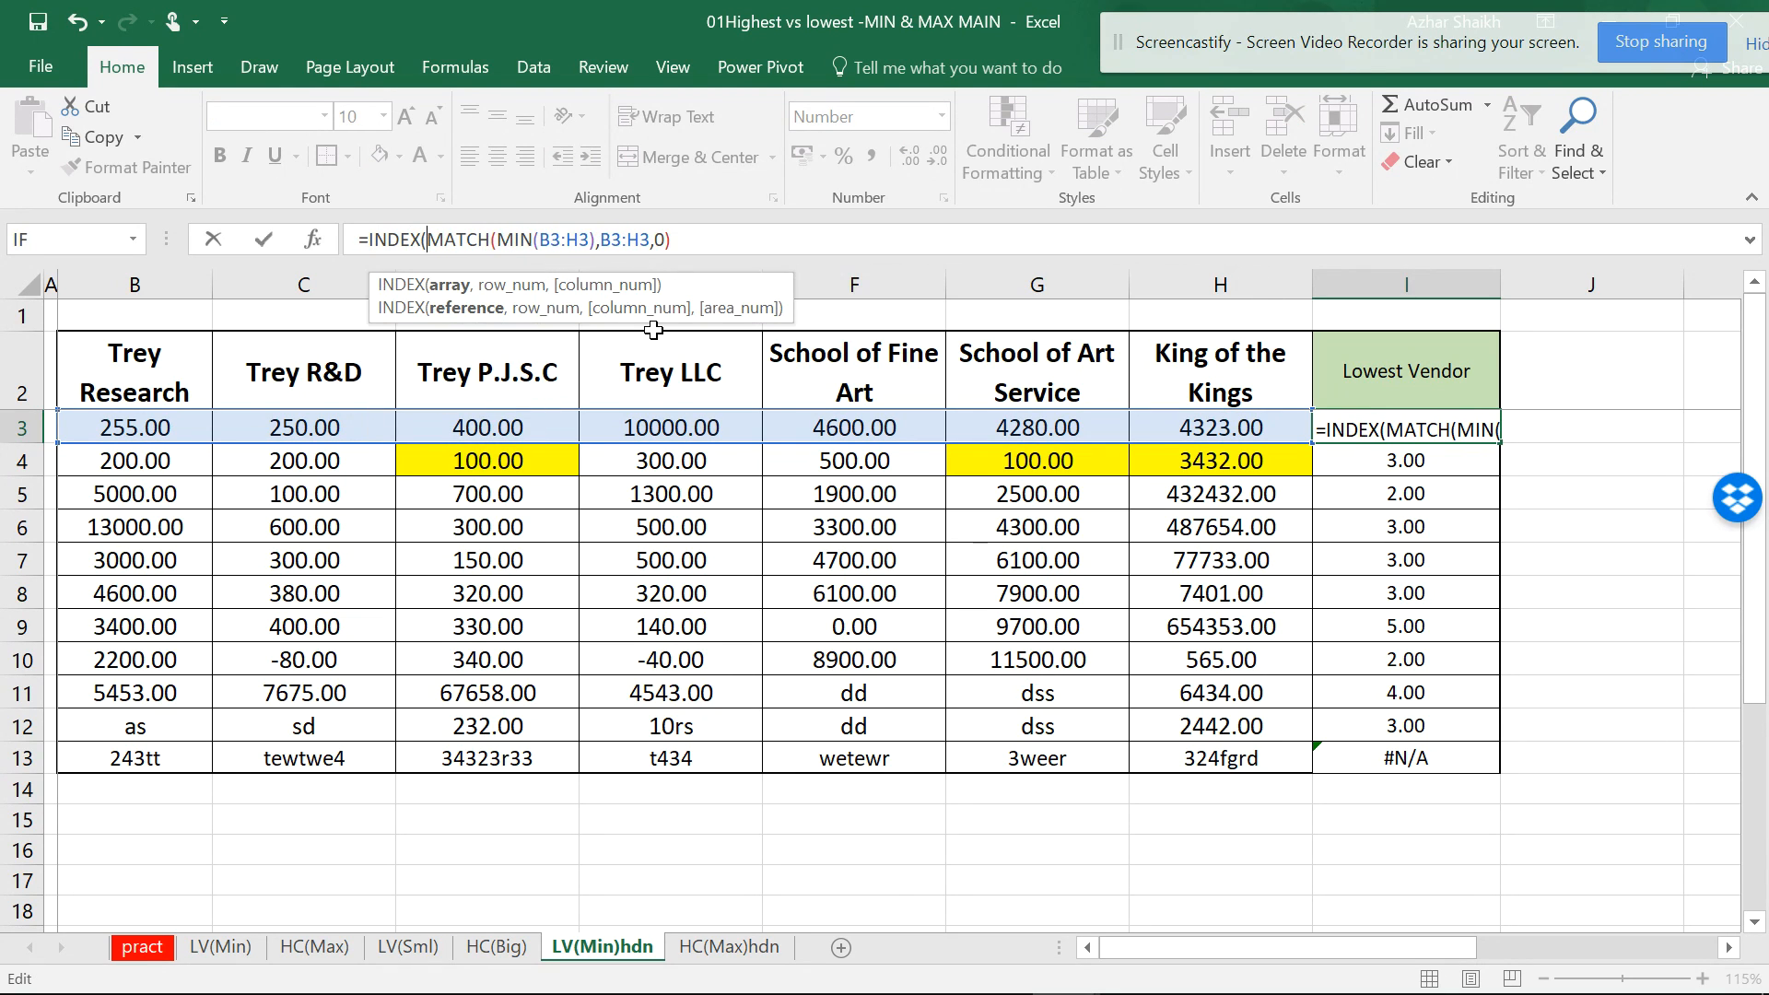
left_click(451, 288)
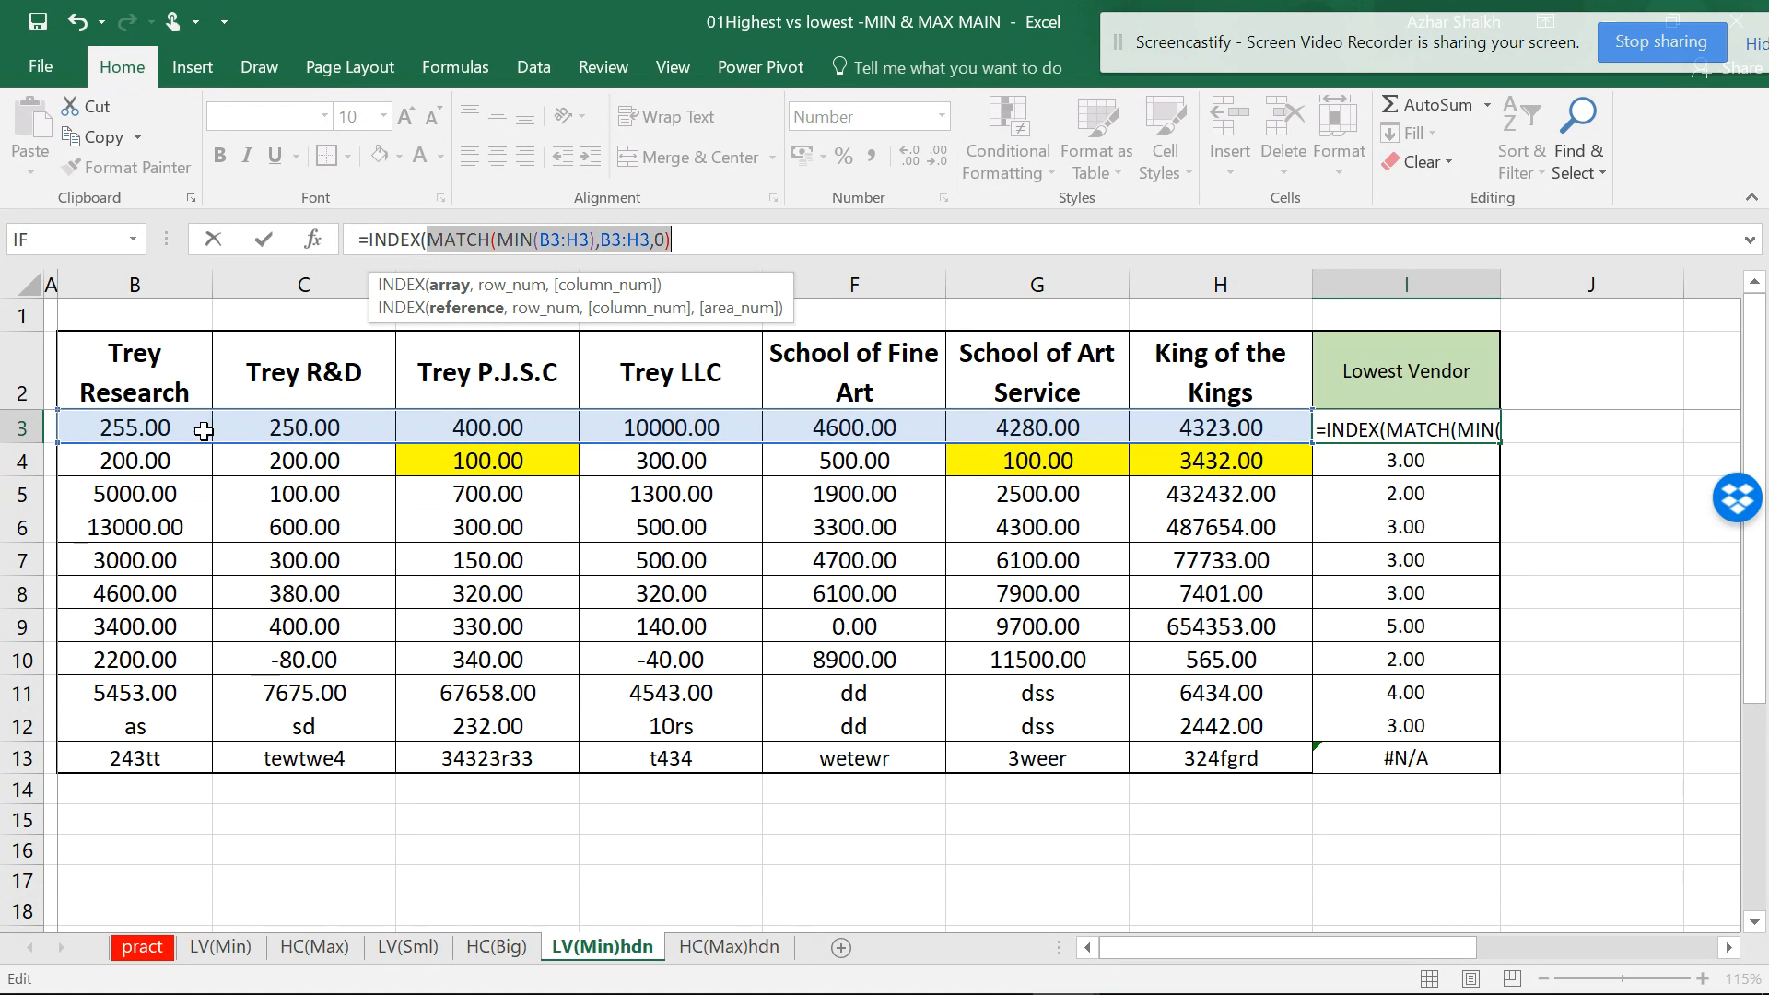
left_click(426, 241)
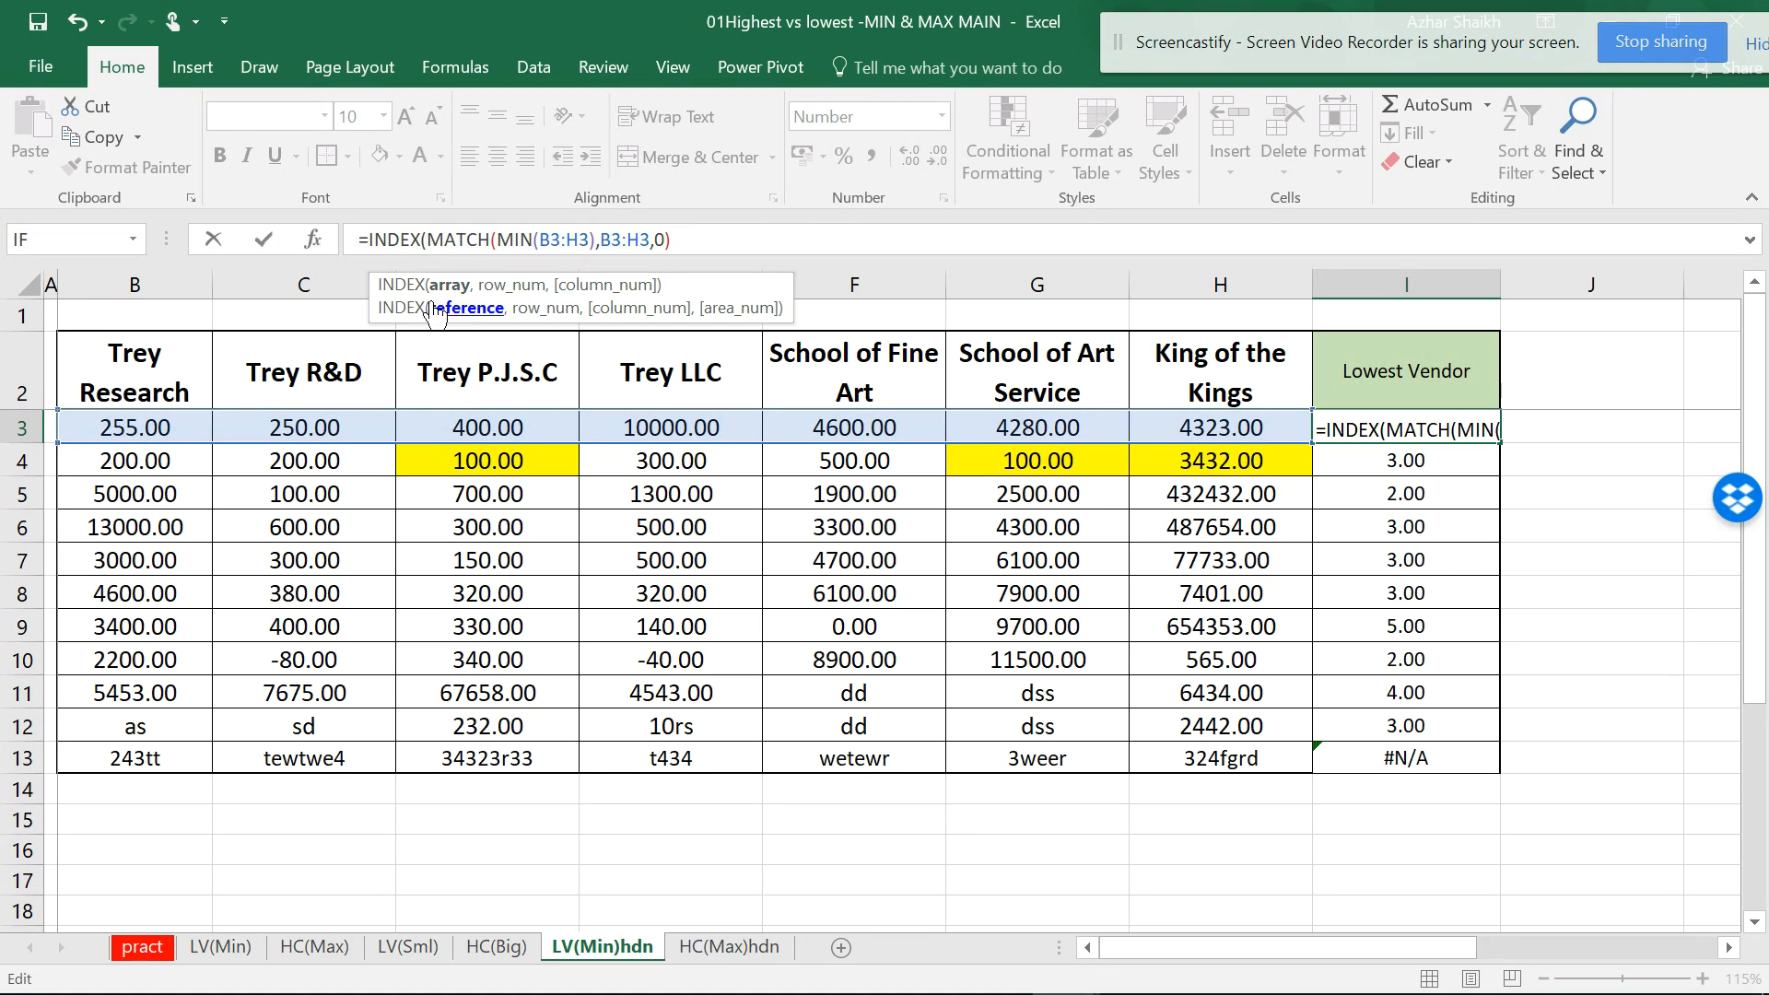
left_click_drag(157, 357, 1205, 339)
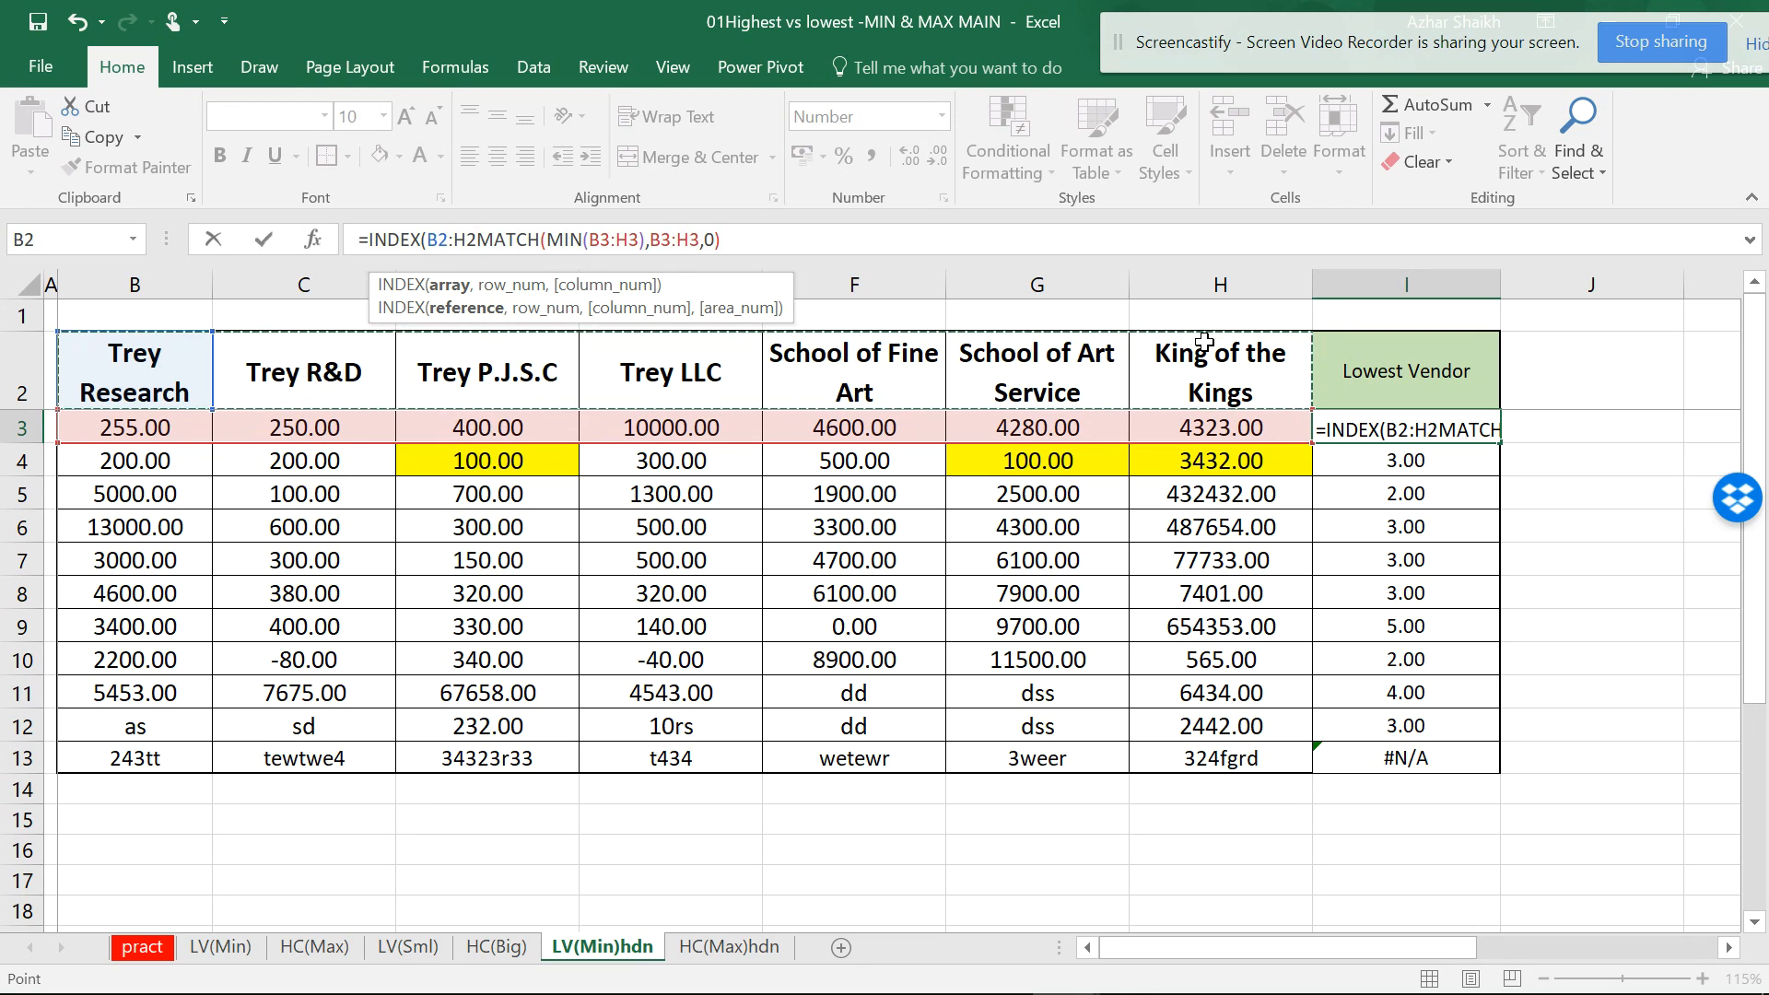
key("F4")
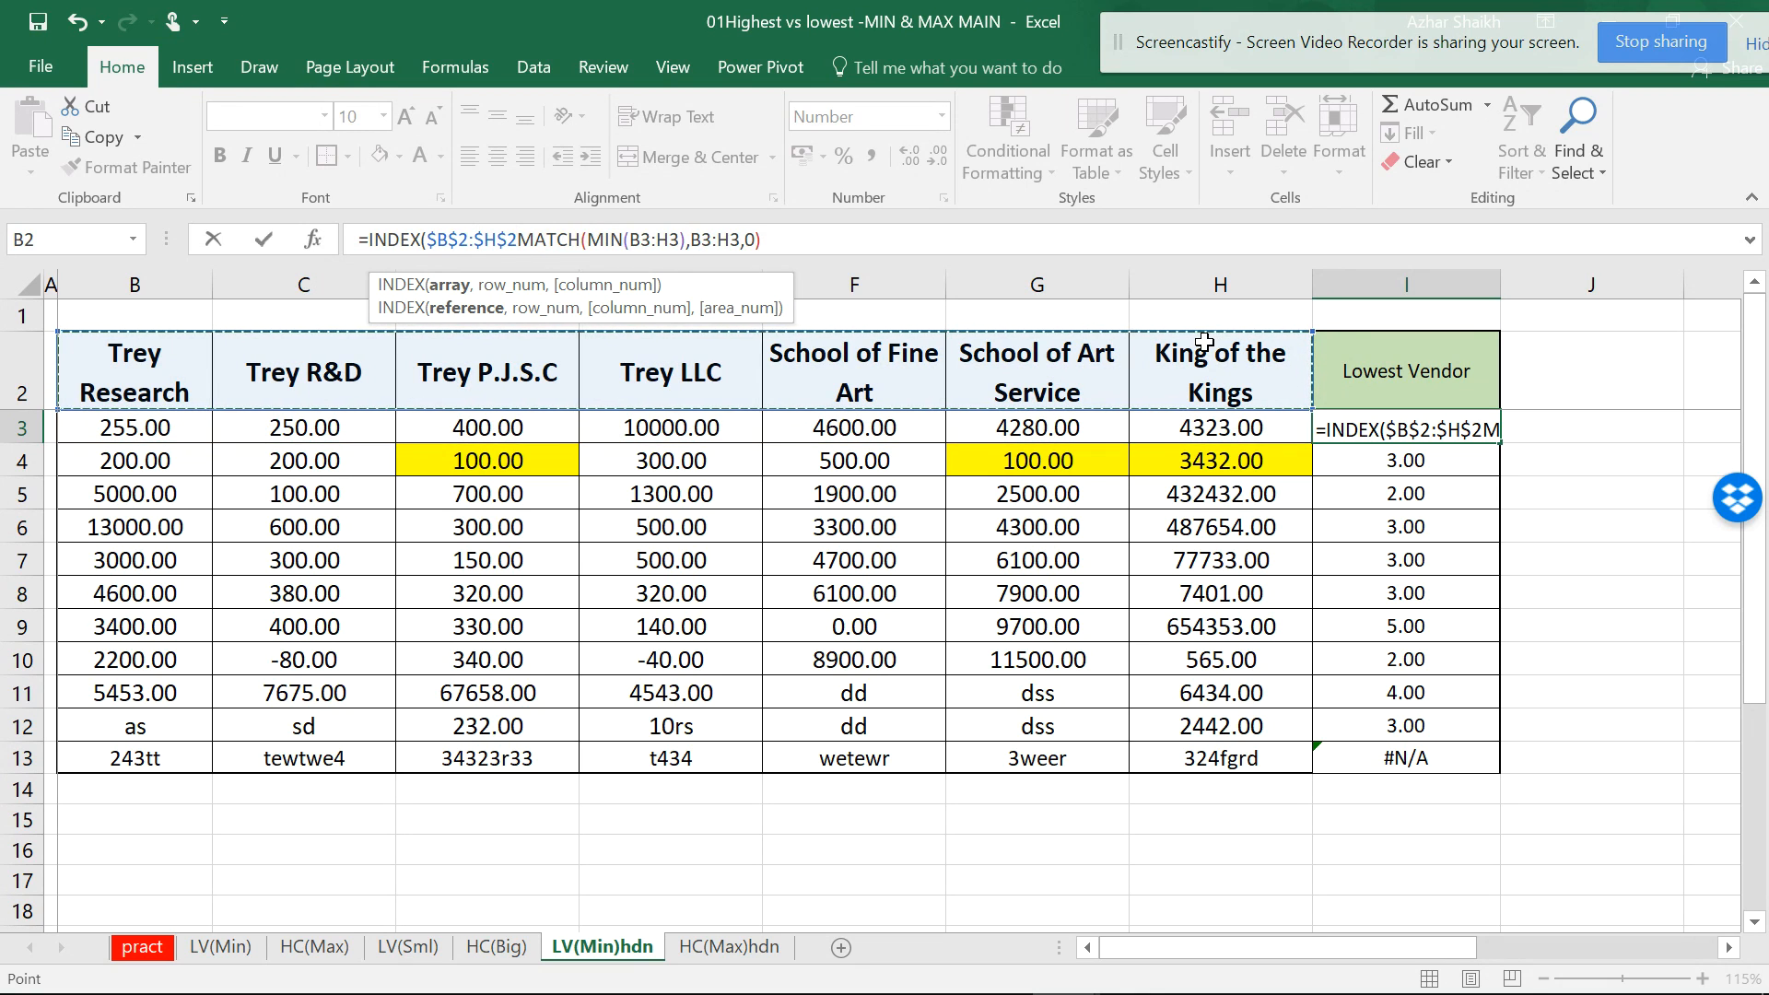
type(",")
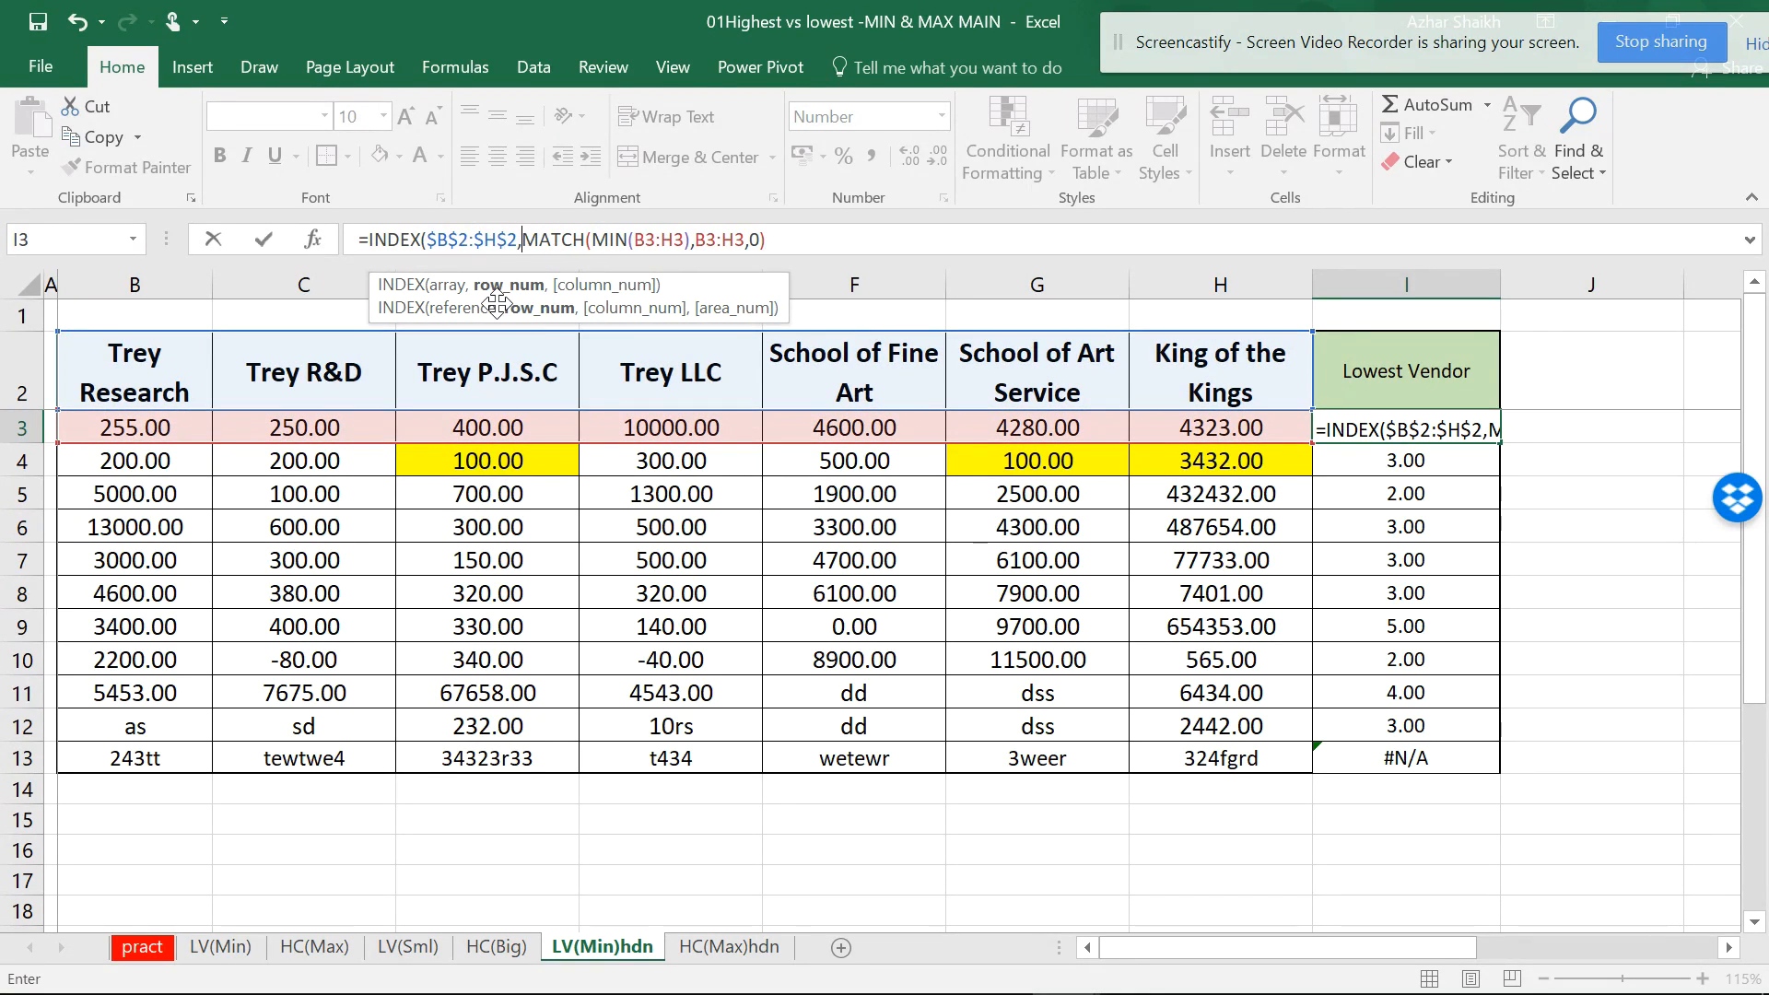
left_click(449, 307)
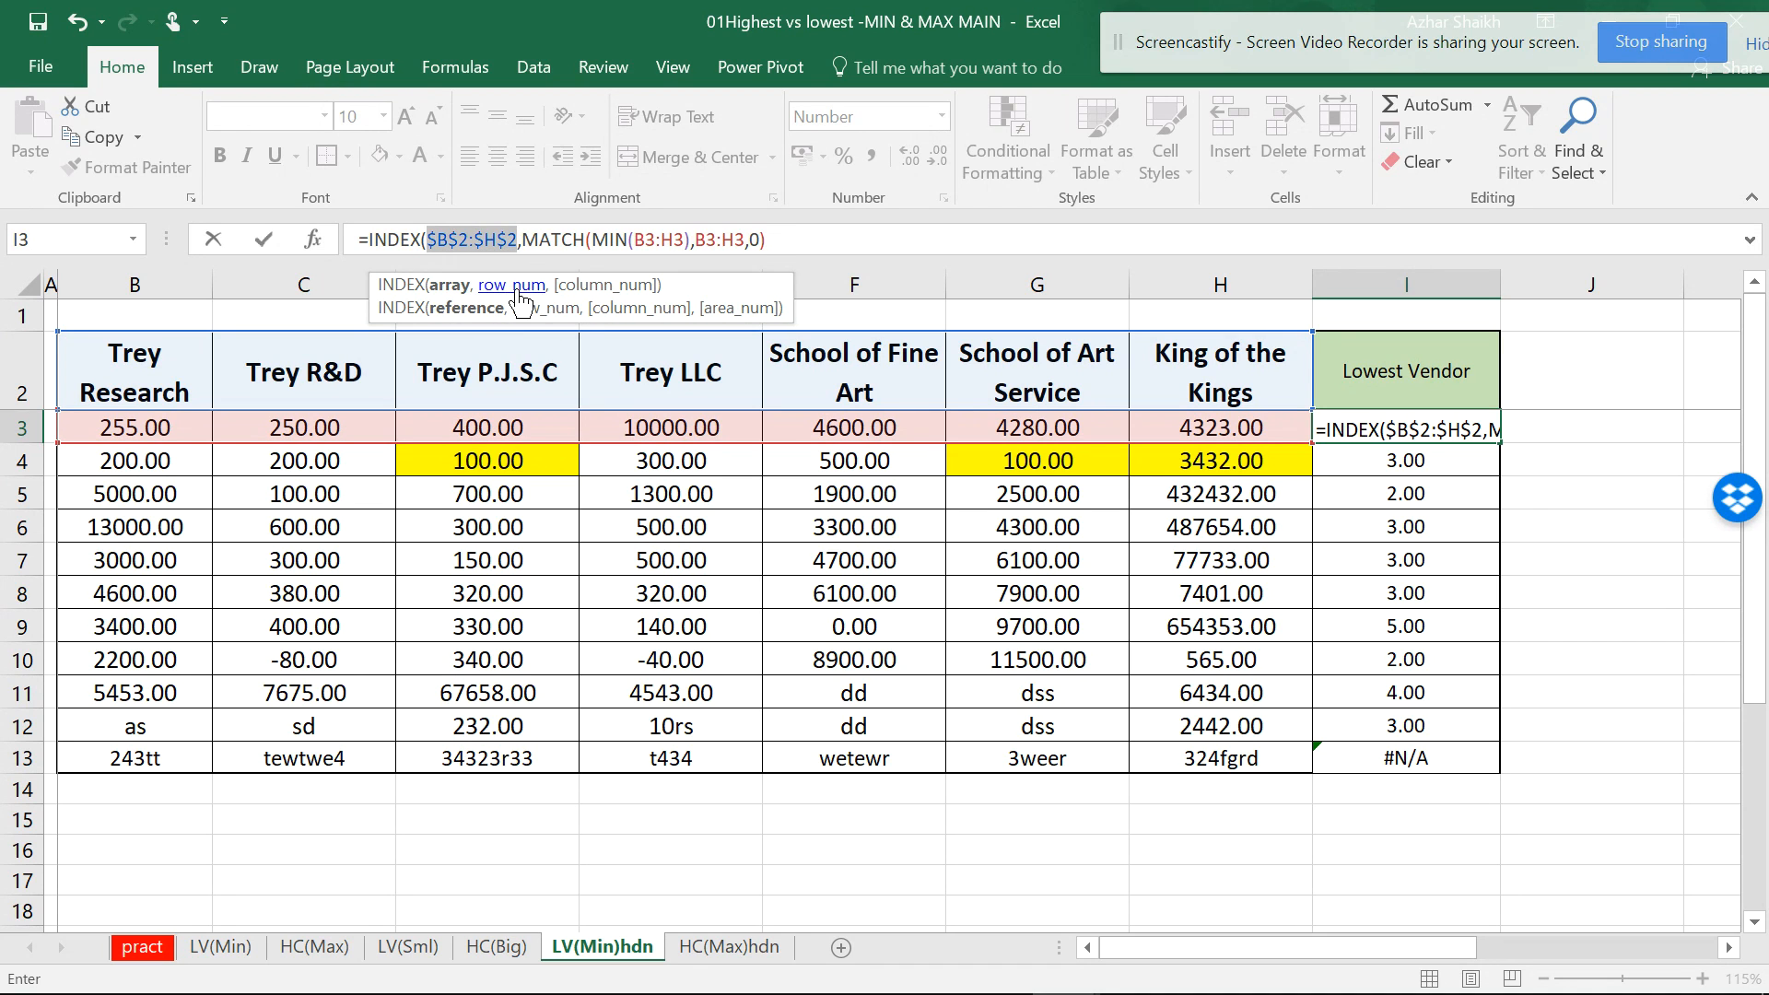
left_click(539, 307)
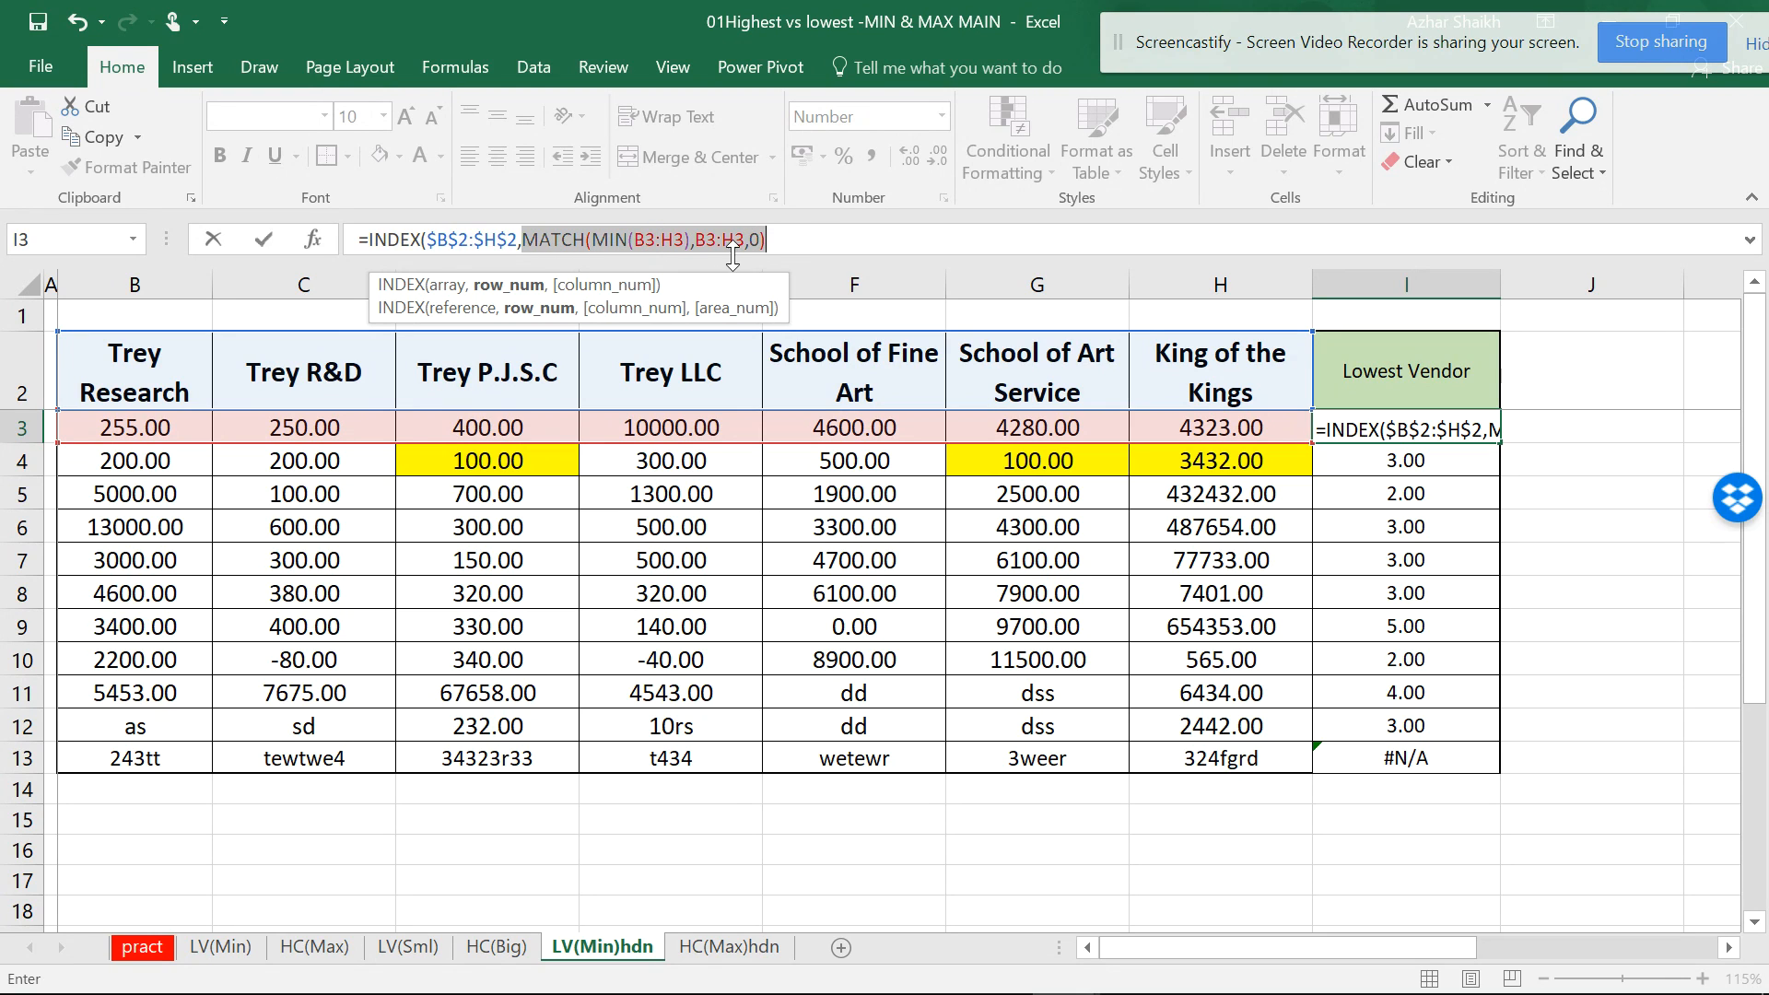
left_click(794, 244)
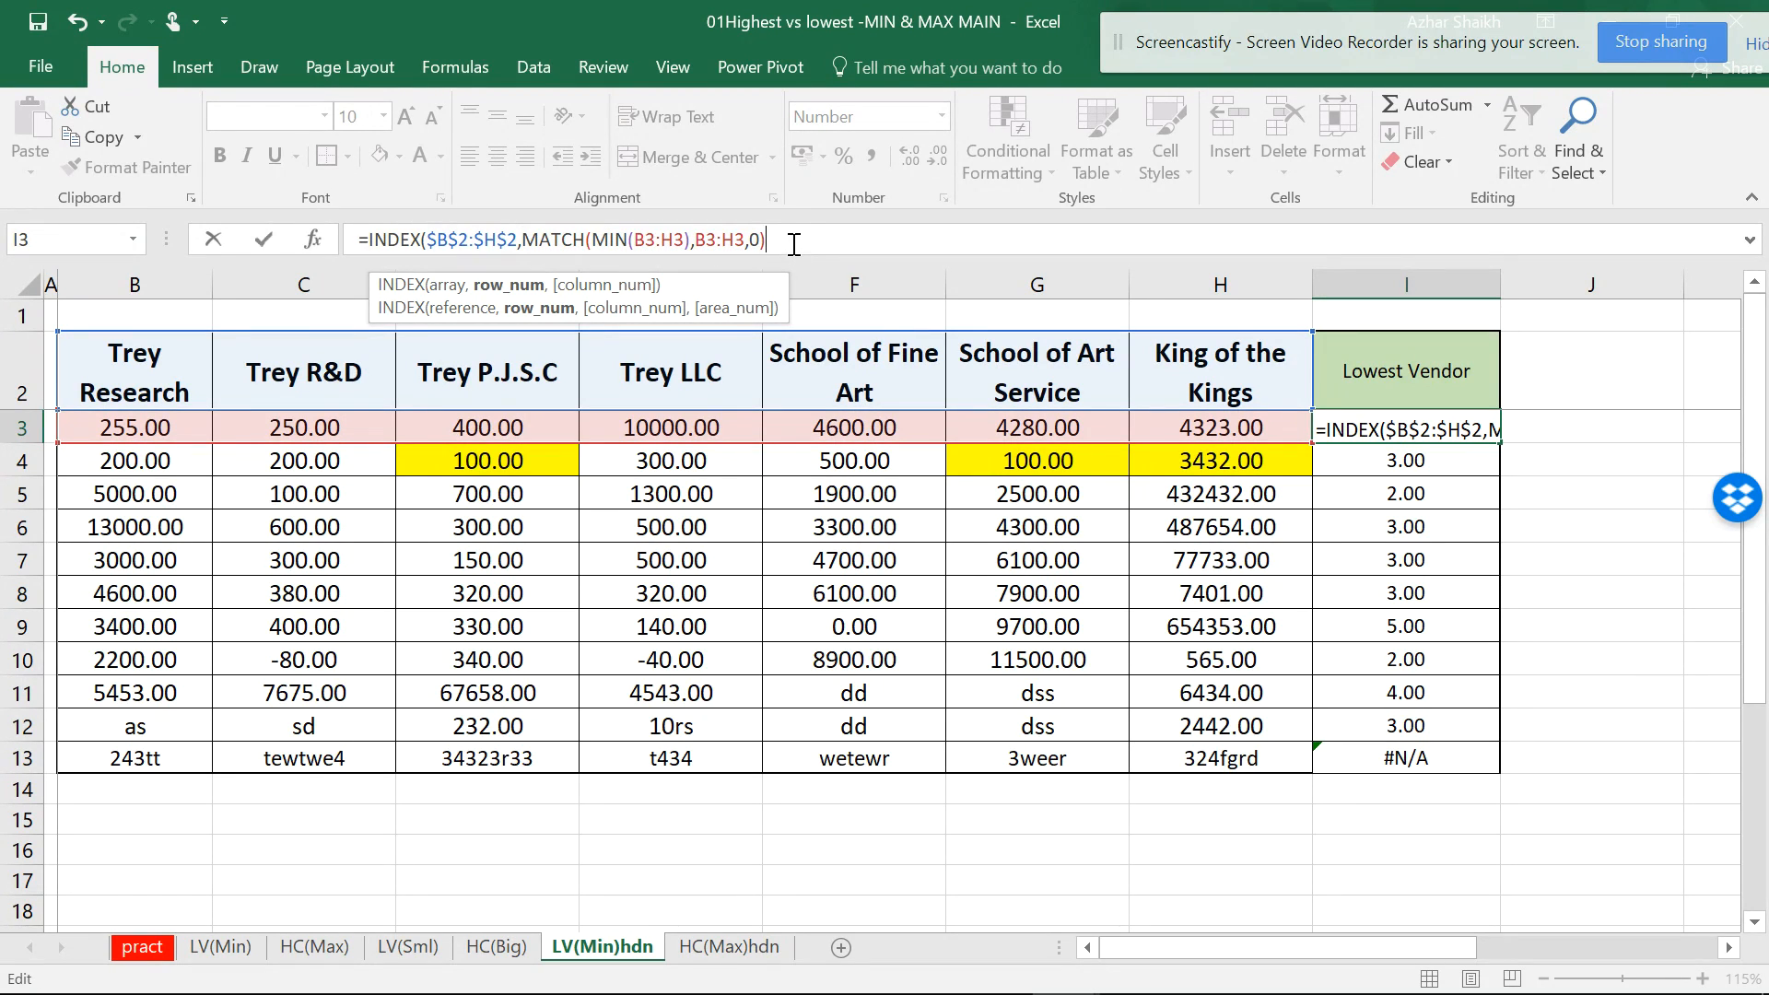
type(")")
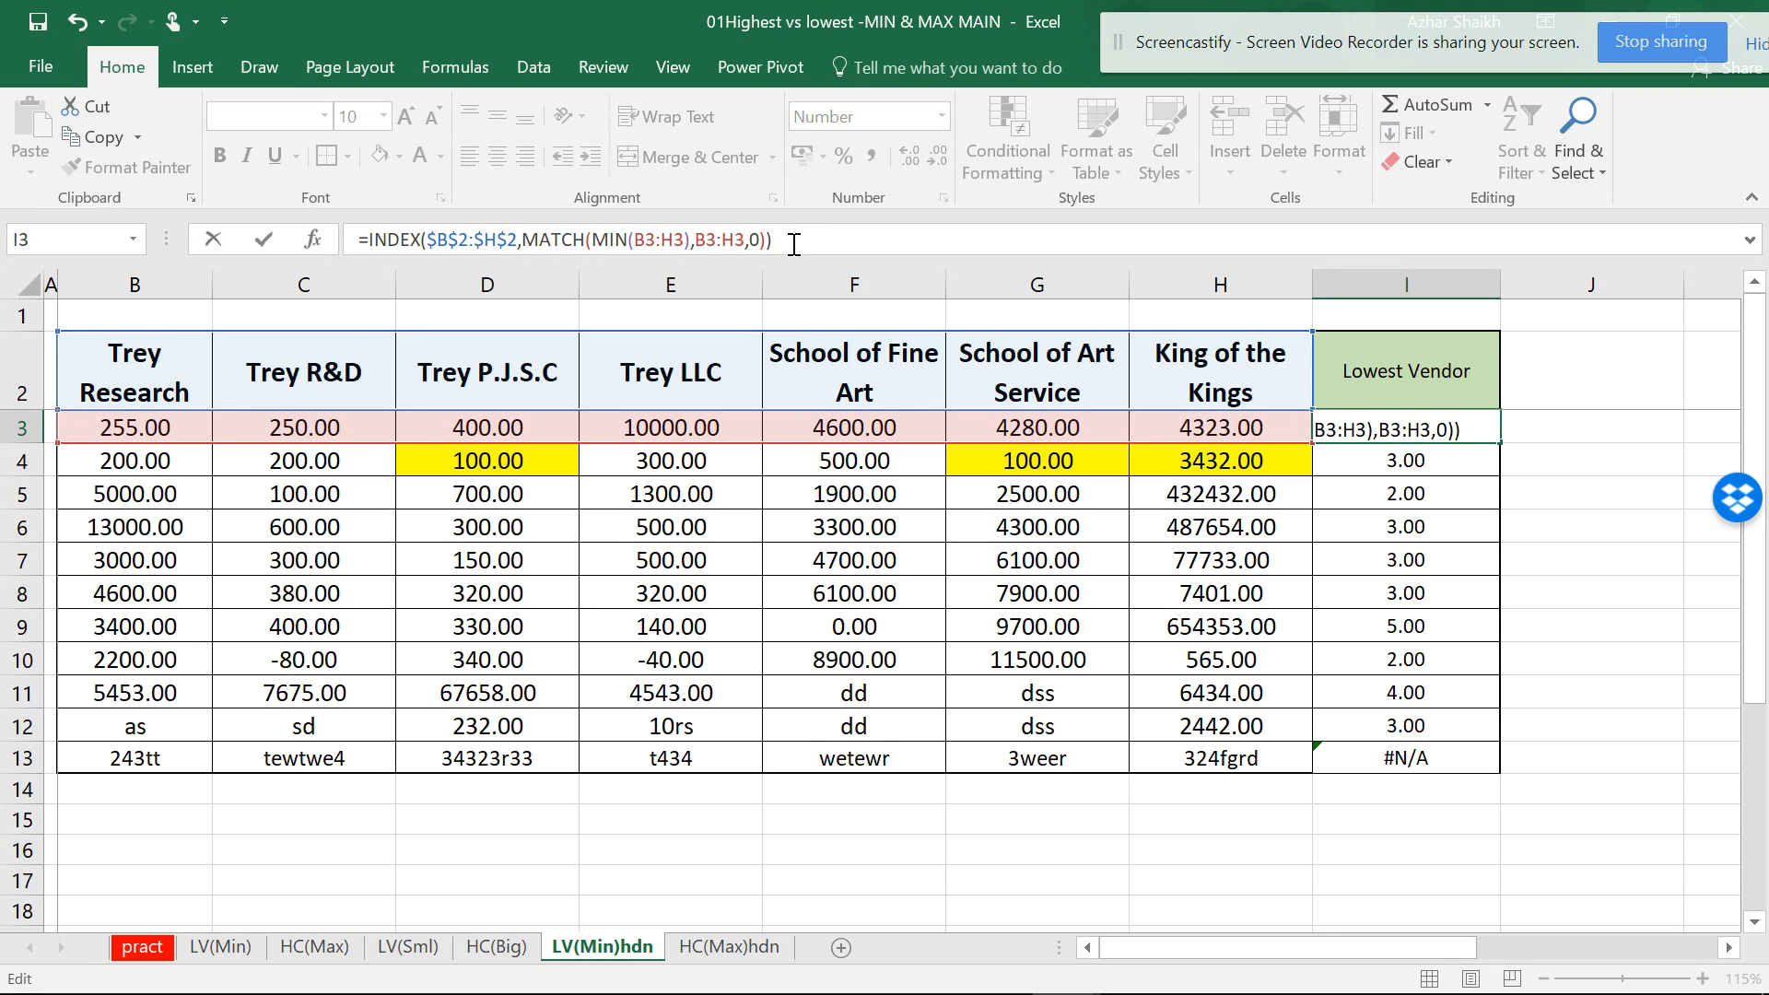
key("Return")
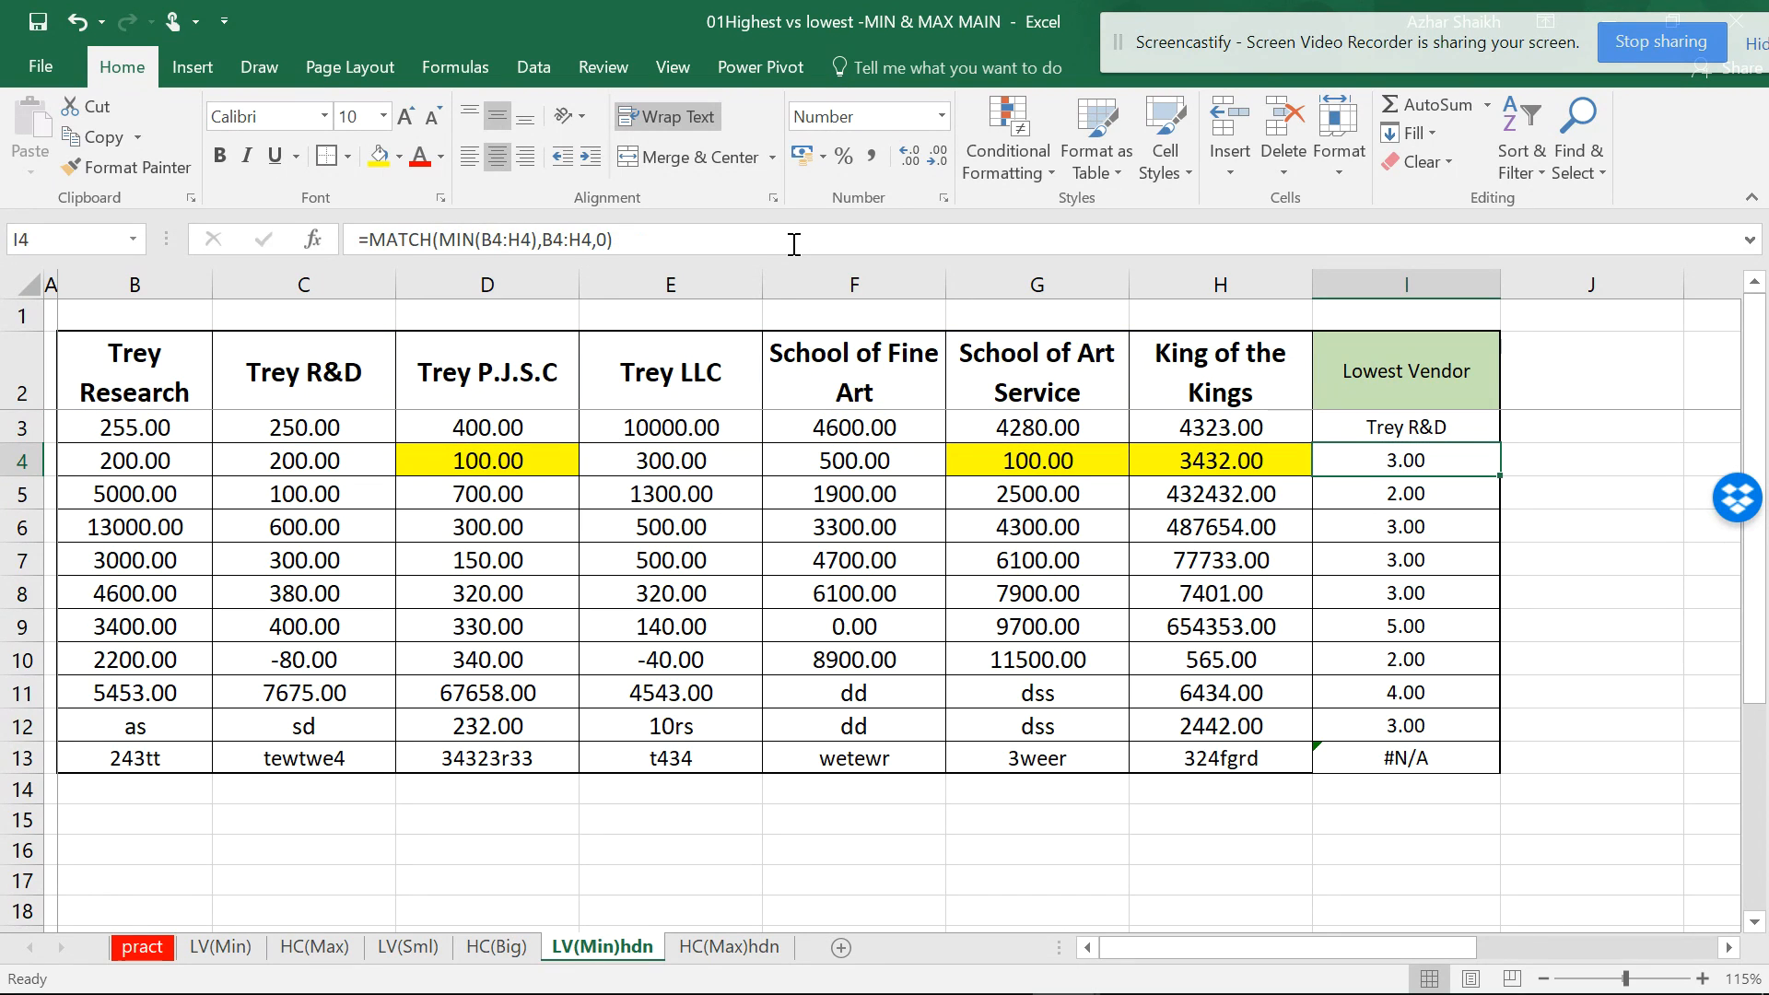
- Fill the vendor-name formula down to I13 and bold the Lowest Vendor header in I2
left_click(1486, 430)
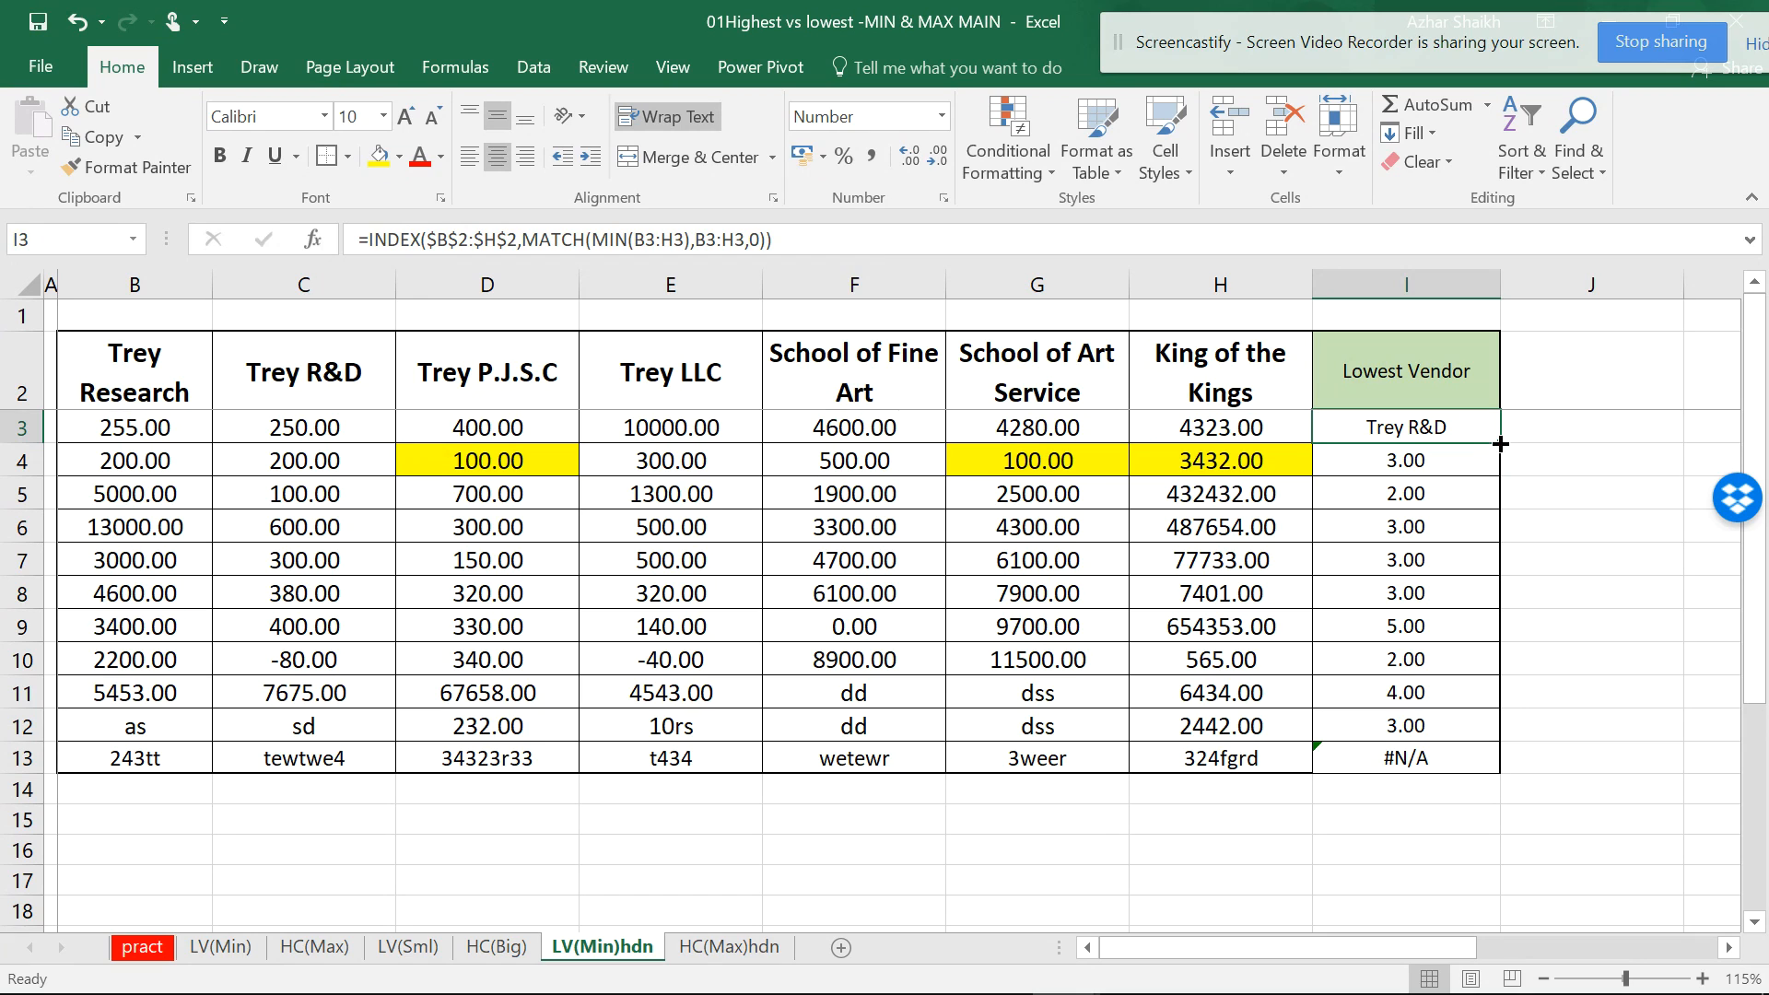
double_click(1501, 444)
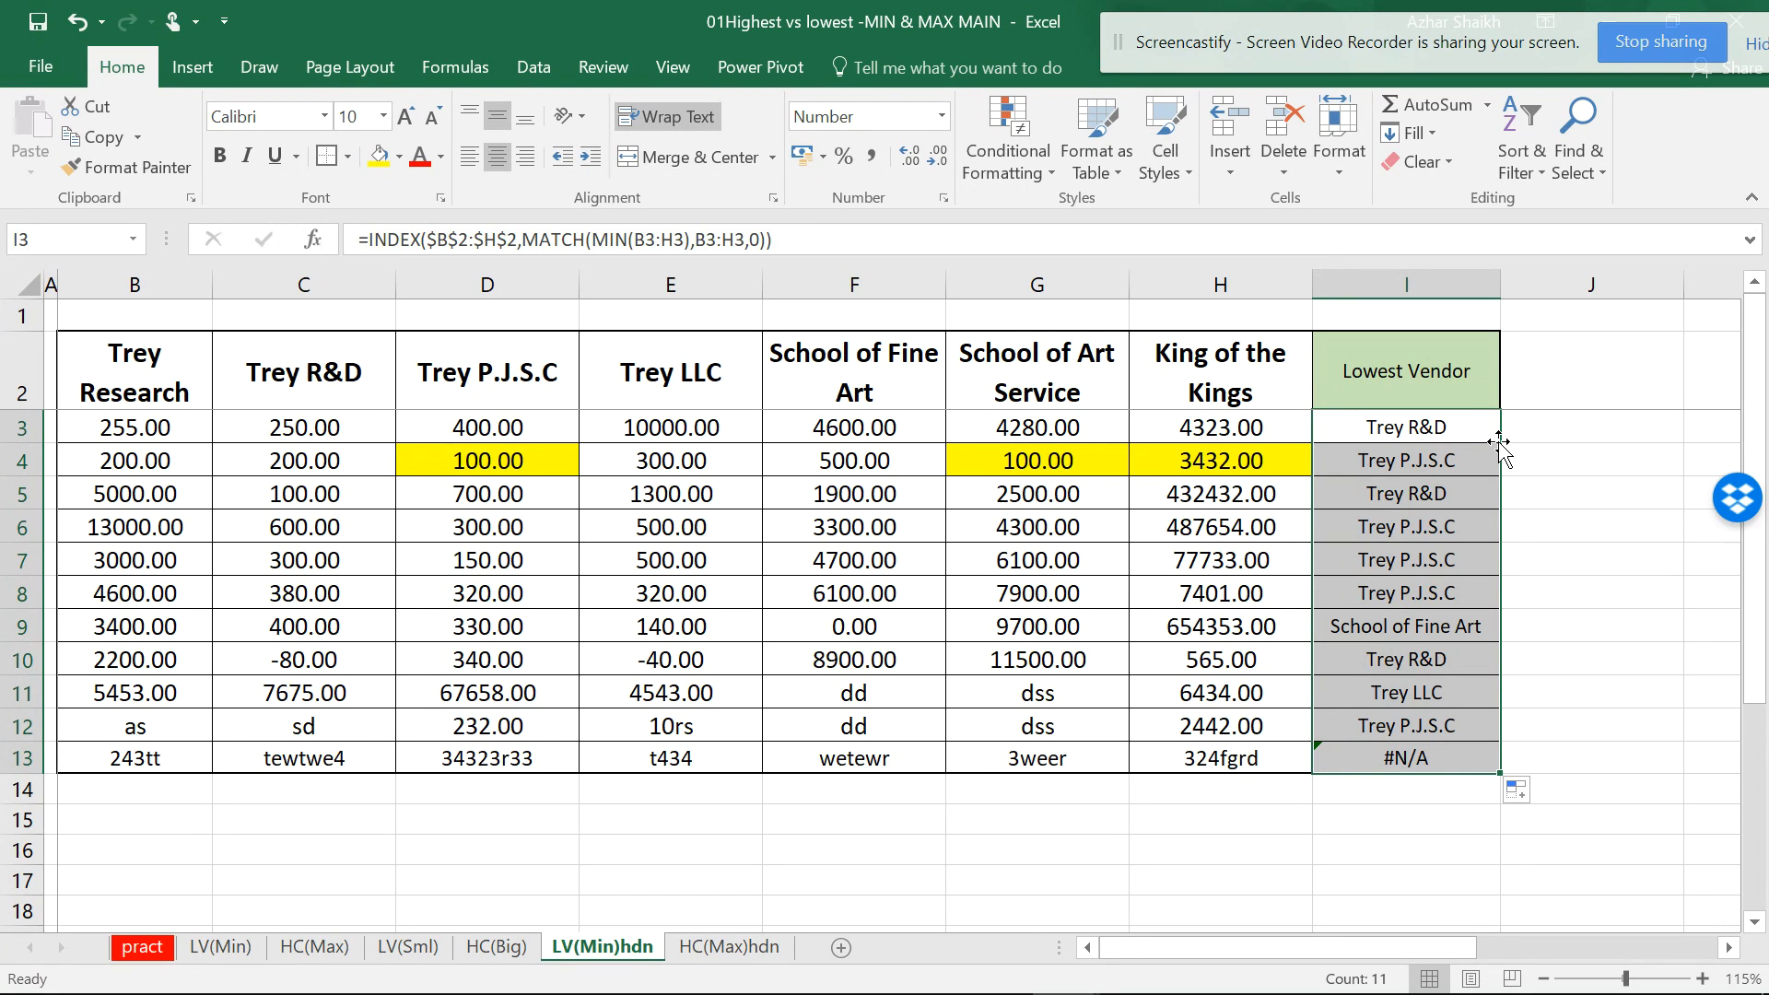
left_click(1424, 374)
key("ctrl+b")
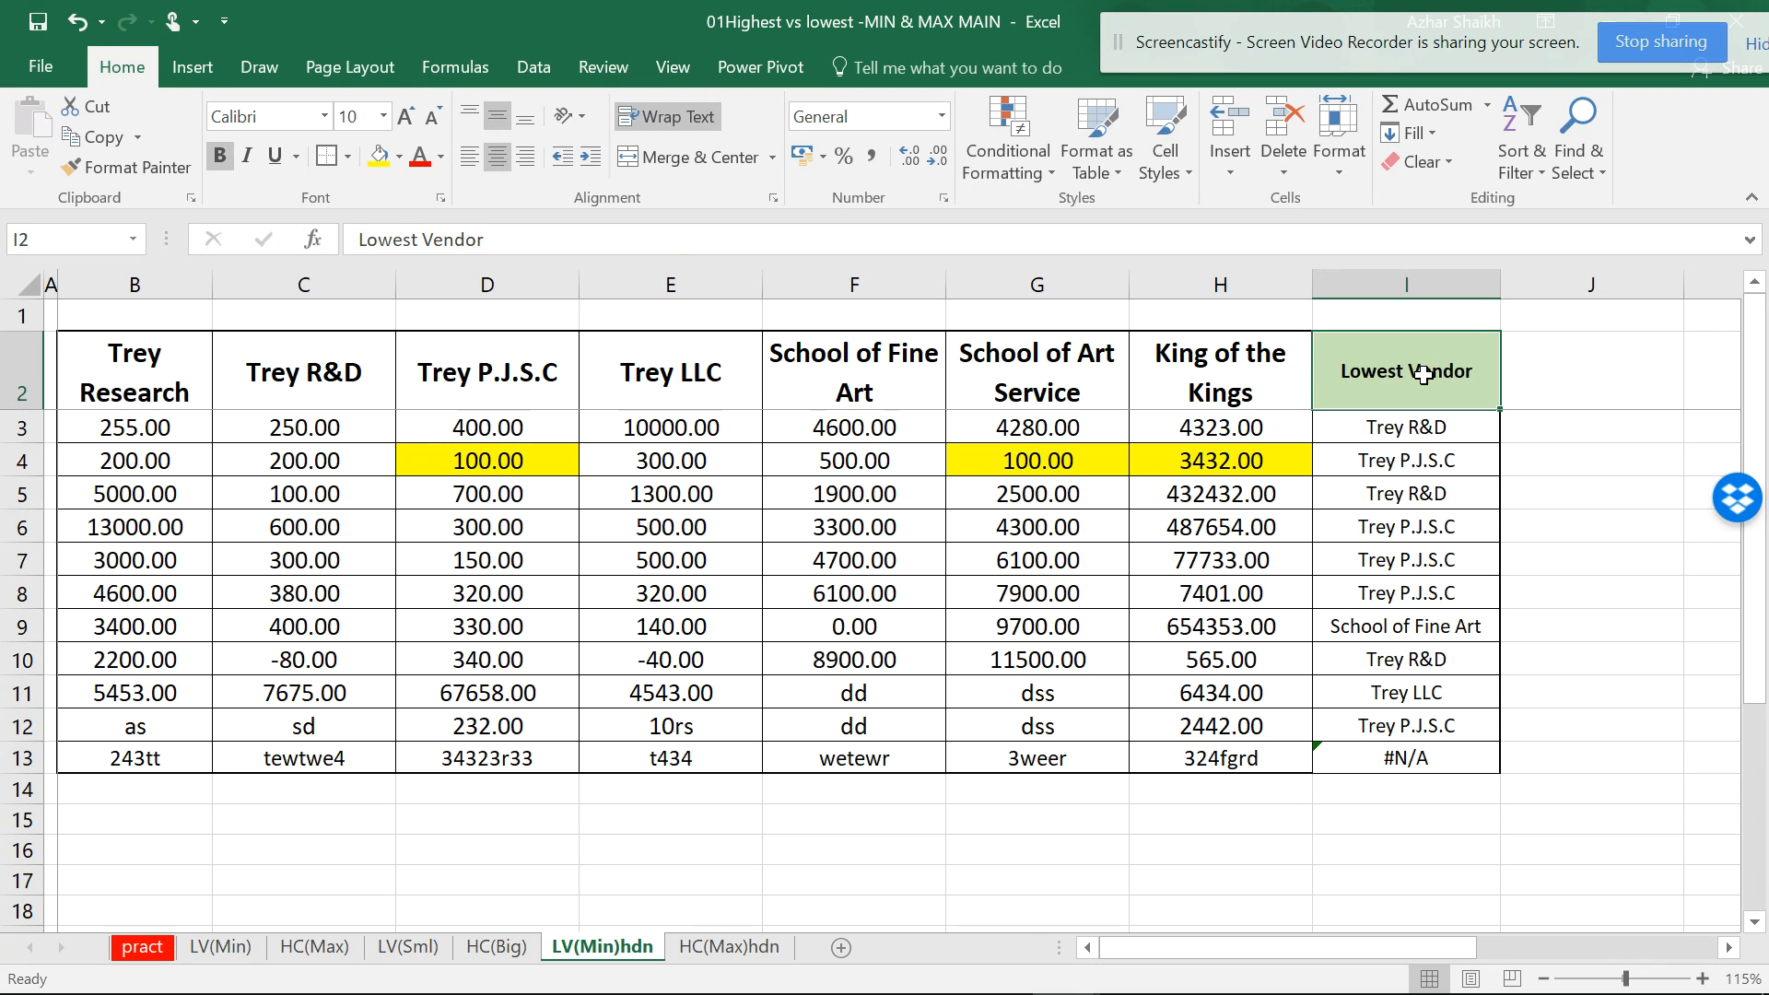
- On HC(Max)hdn, begin I3 as =INDEX($B$2:$H$2,MATCH( using the absolute vendor header range
left_click(727, 936)
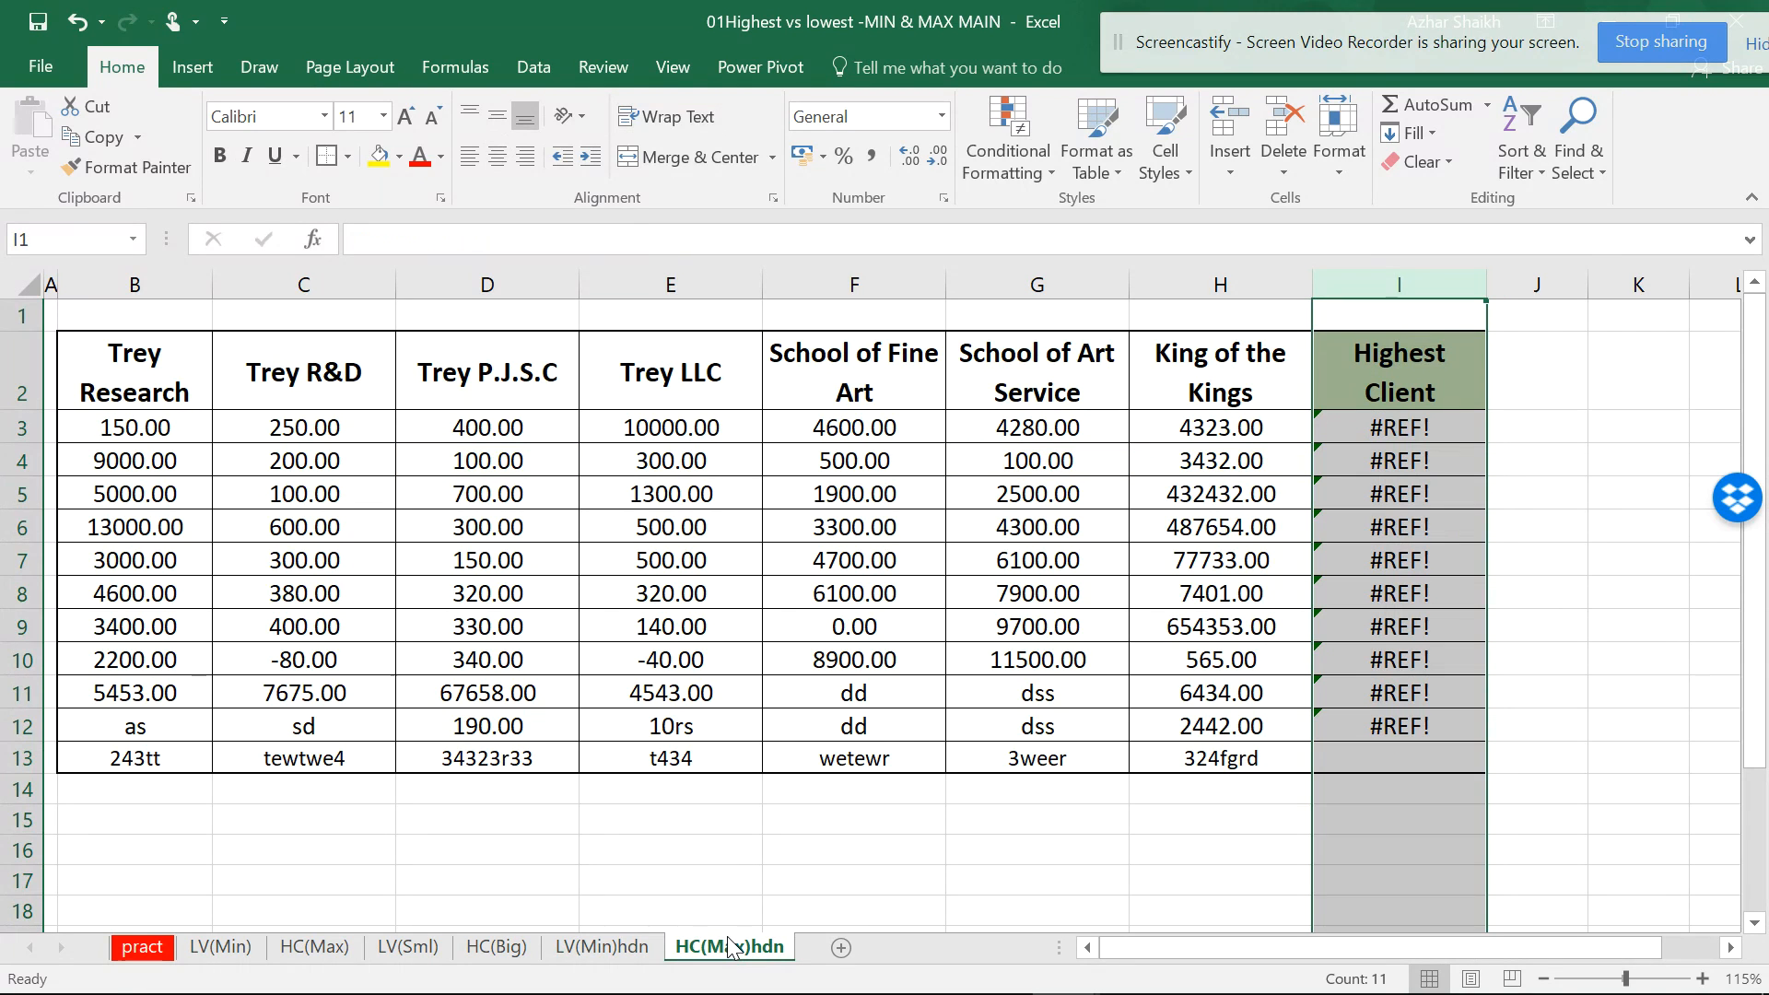
left_click(1410, 440)
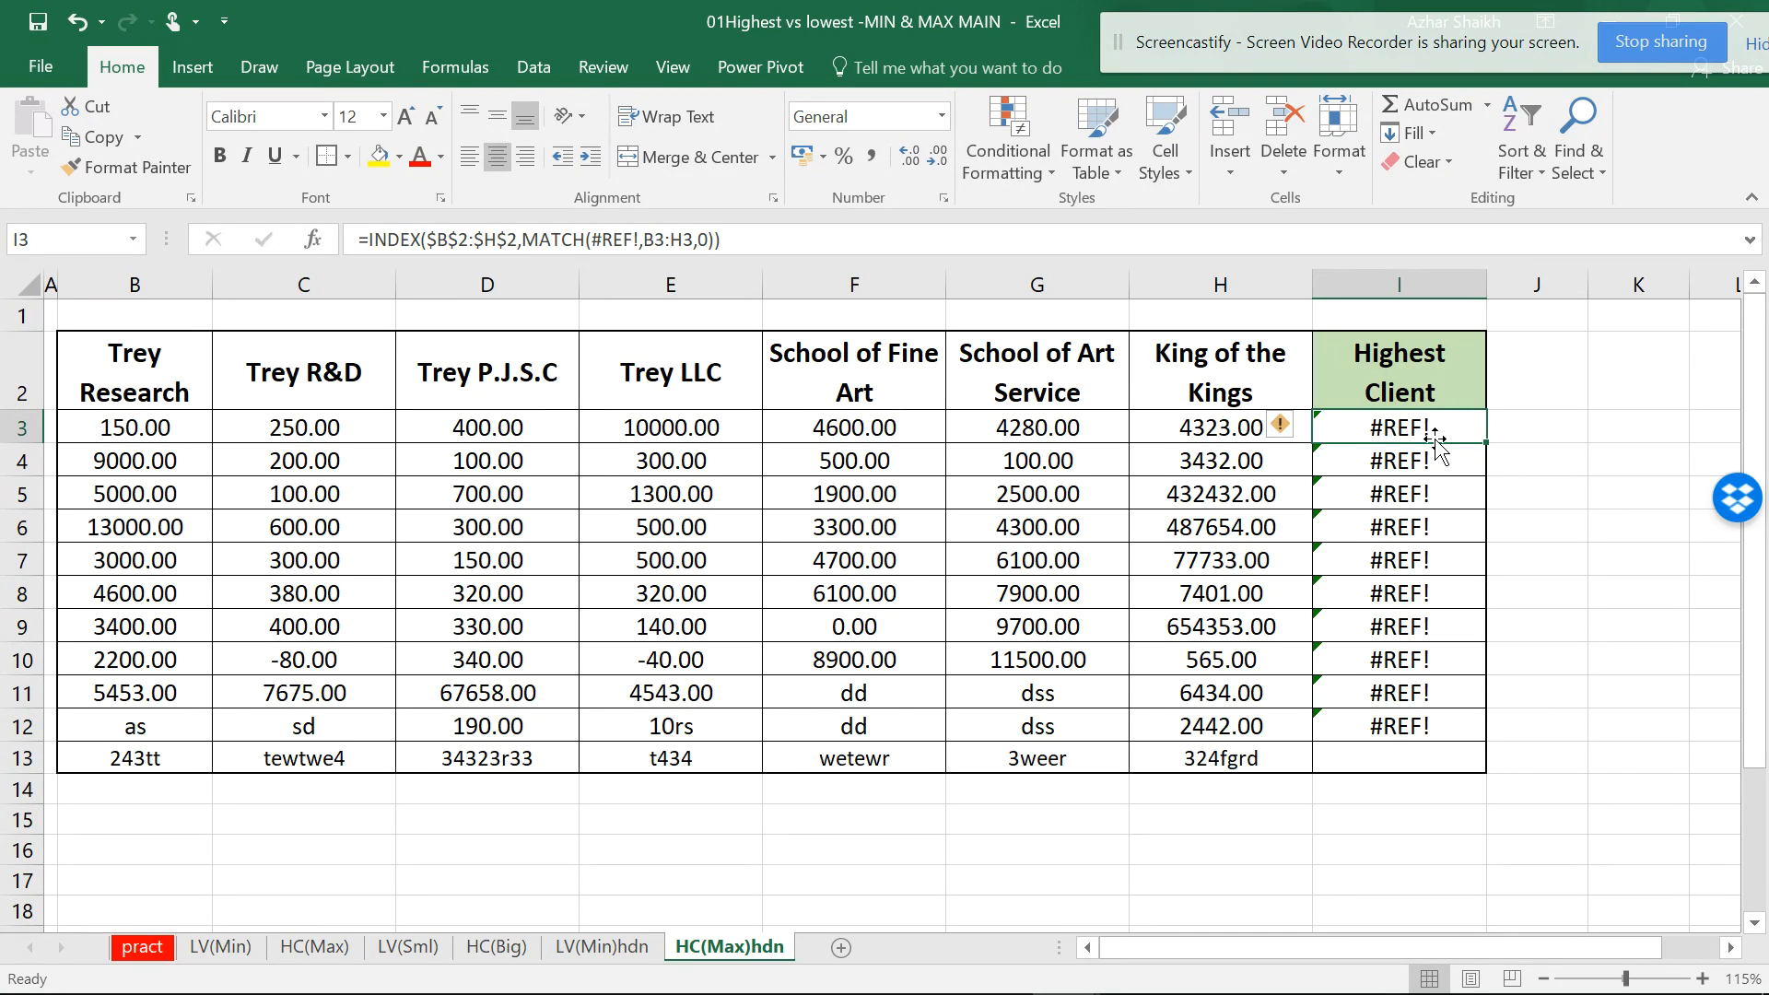
type("==")
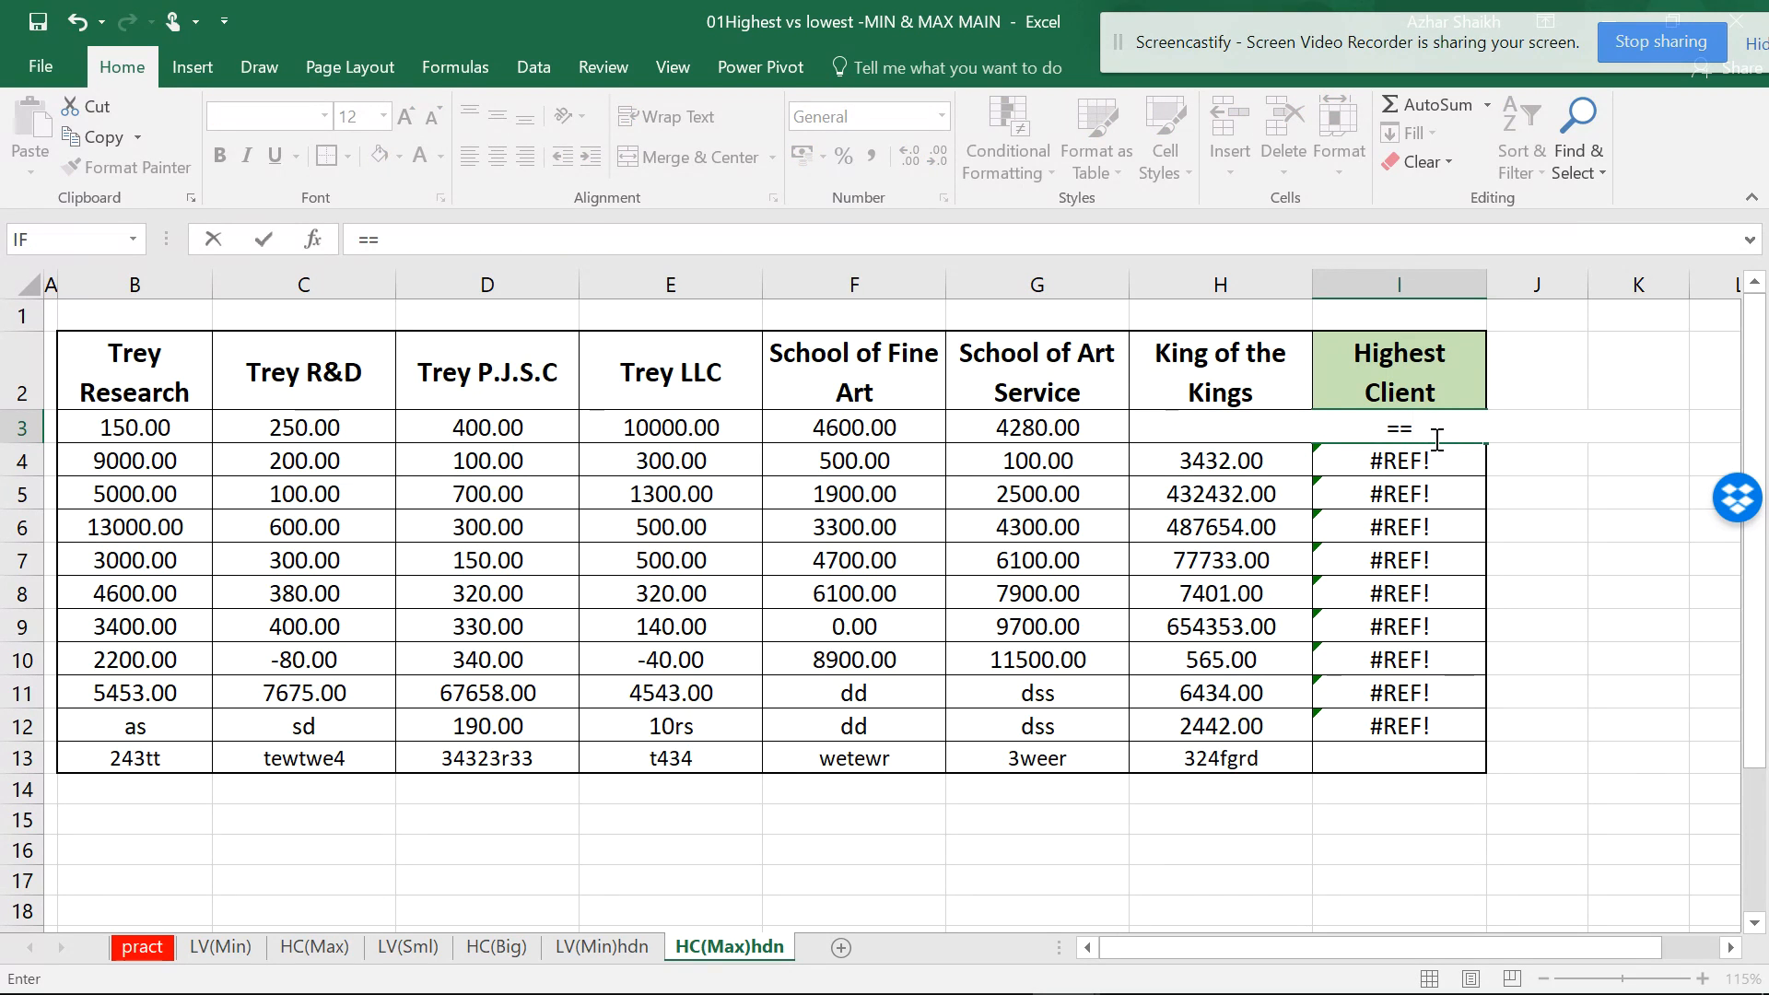
type("IN")
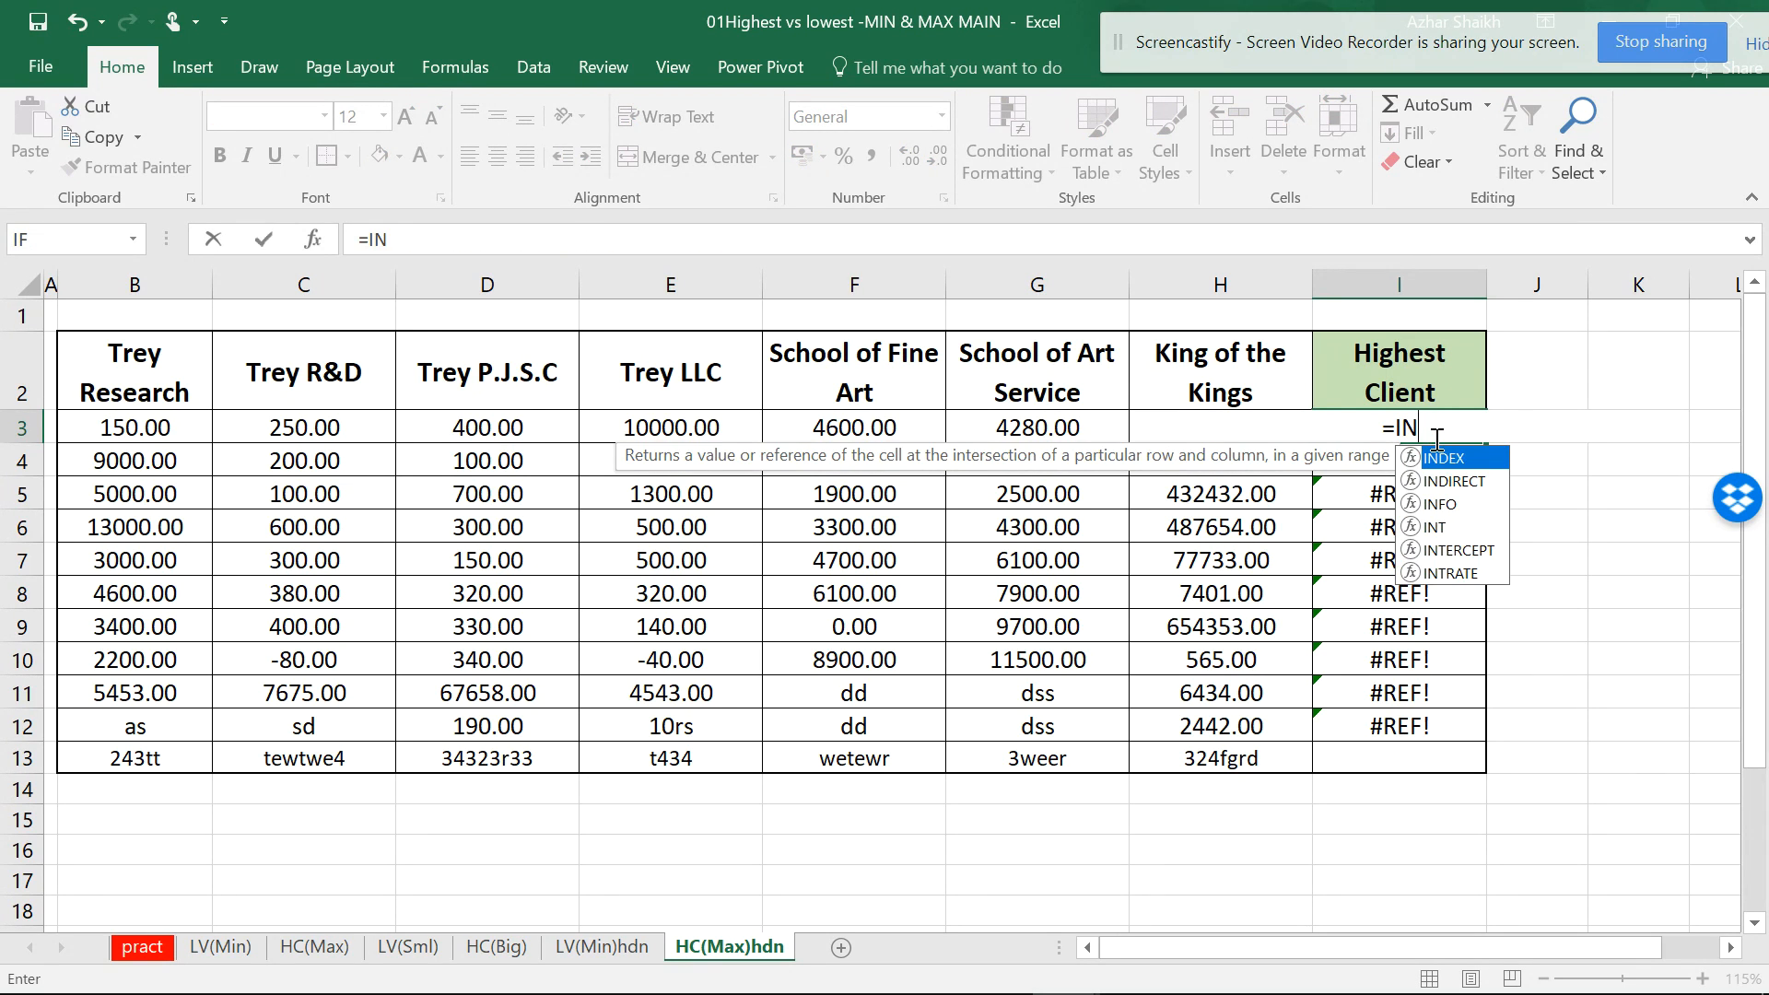
type("DEX(")
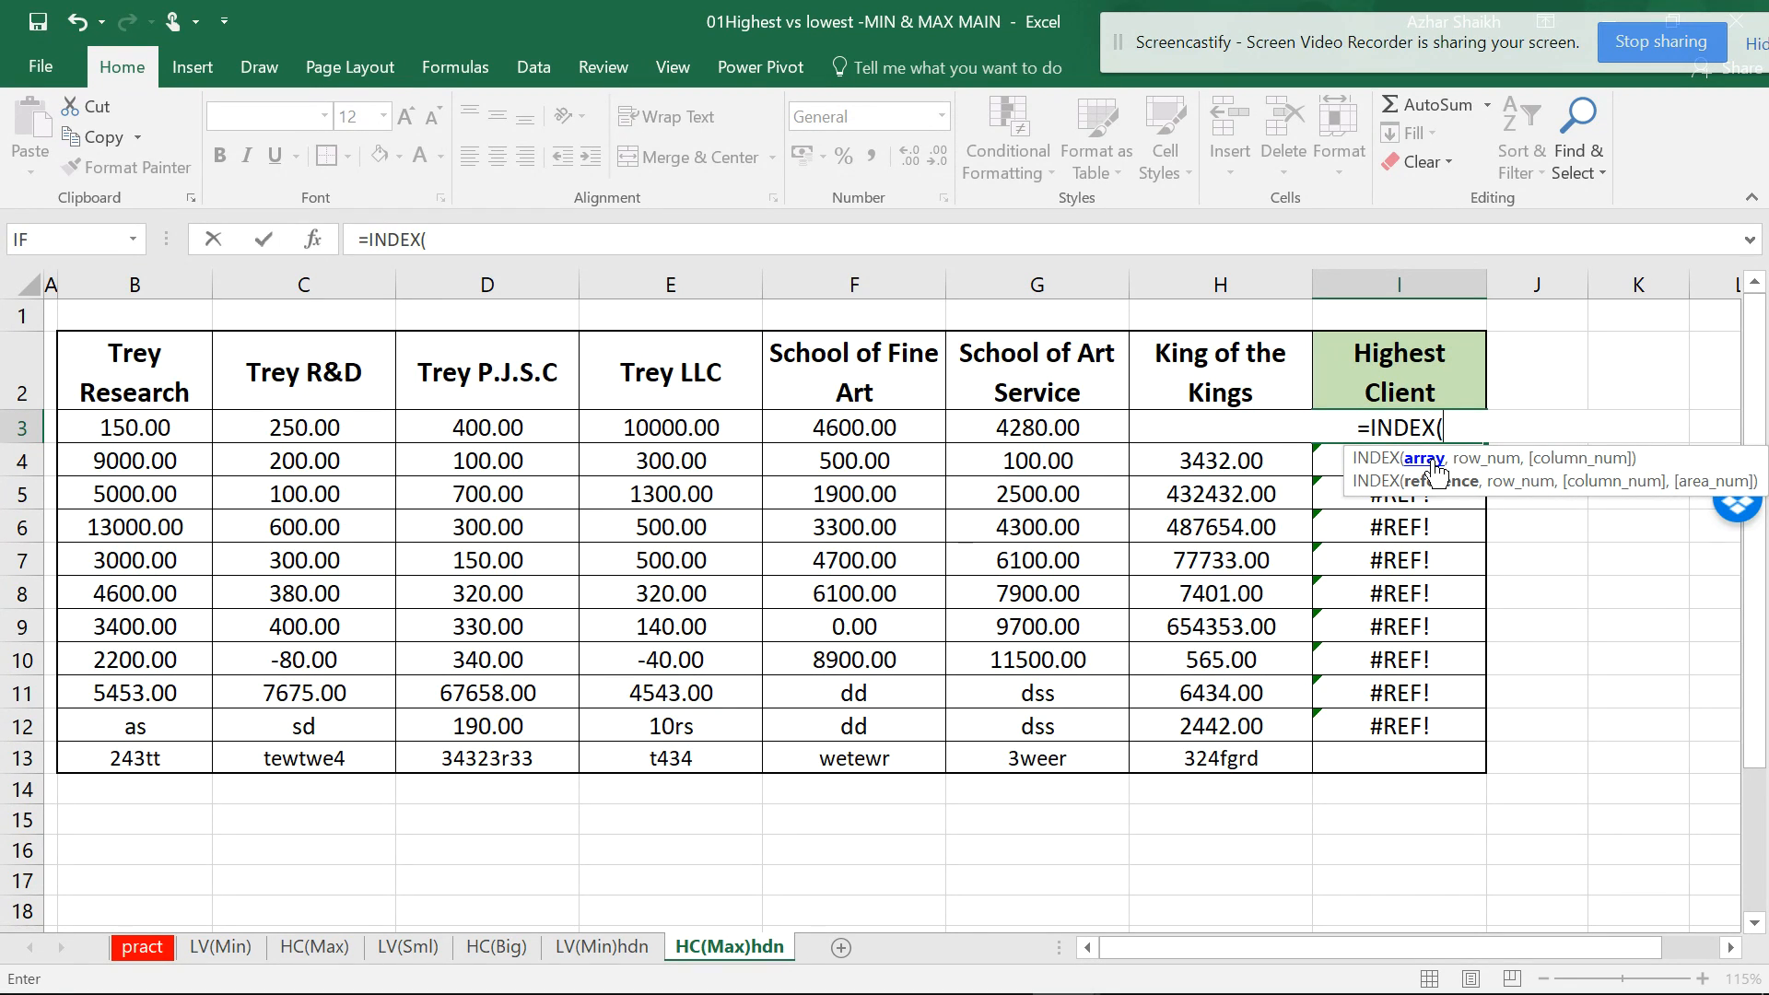
left_click_drag(166, 364, 1156, 388)
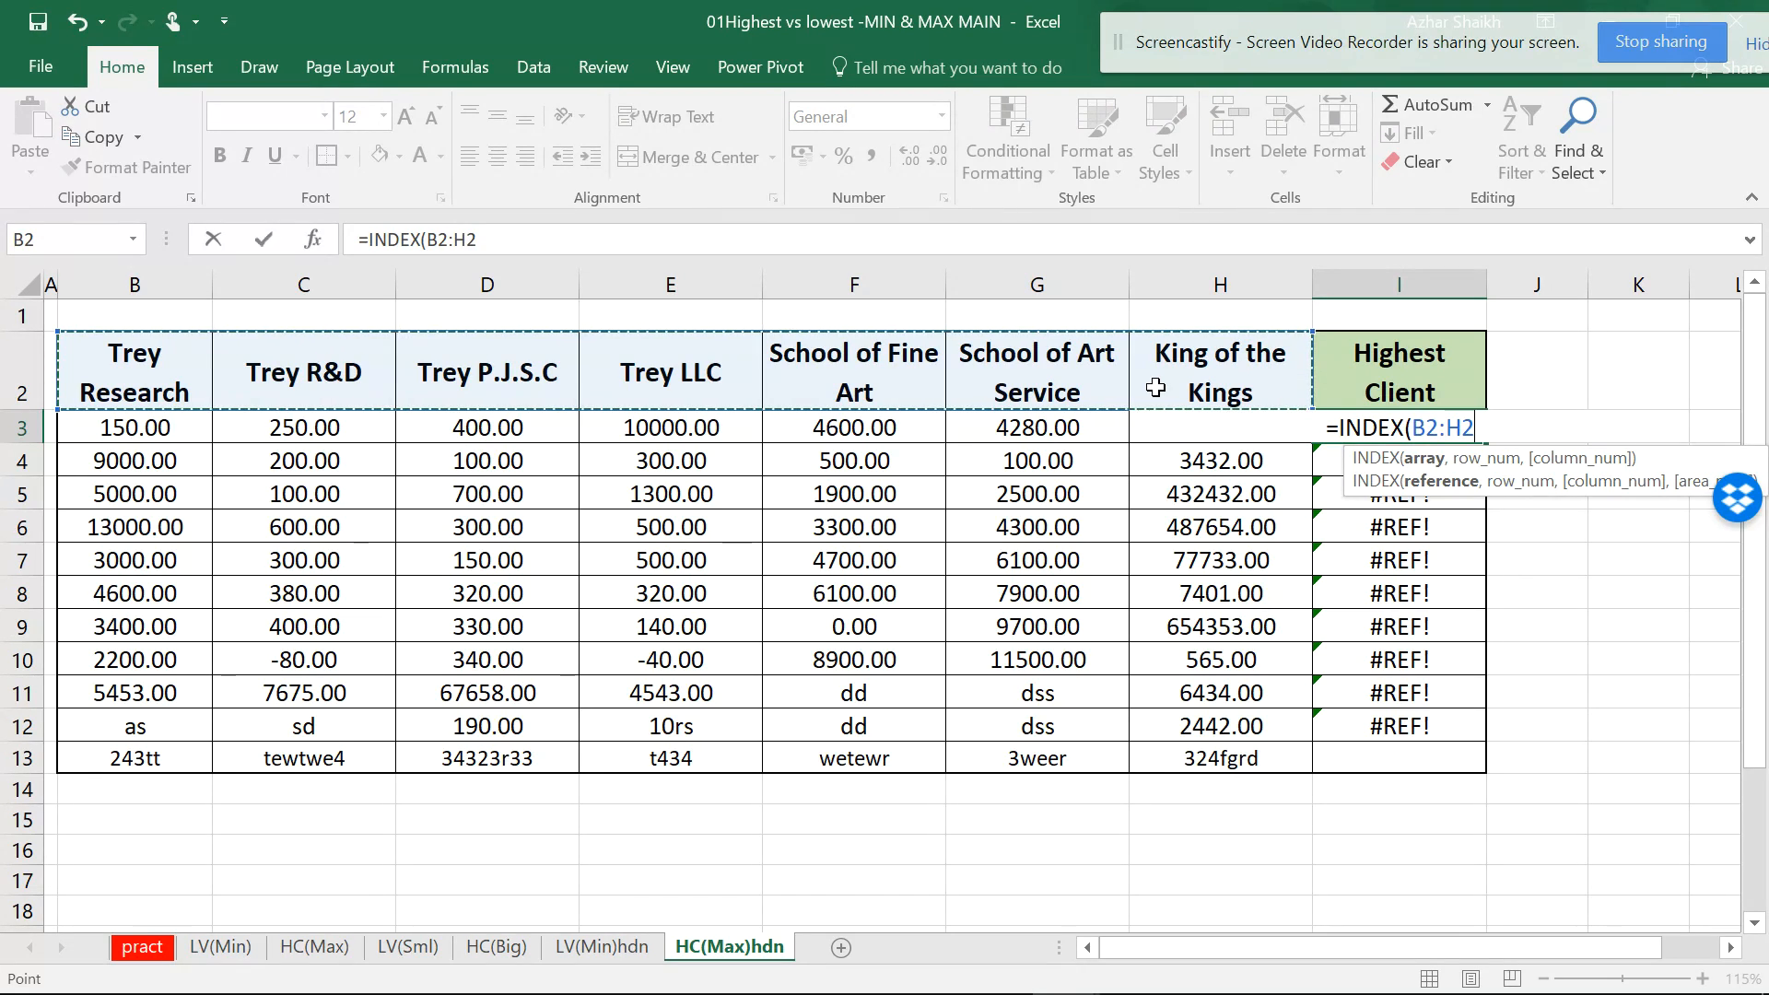
key("F4")
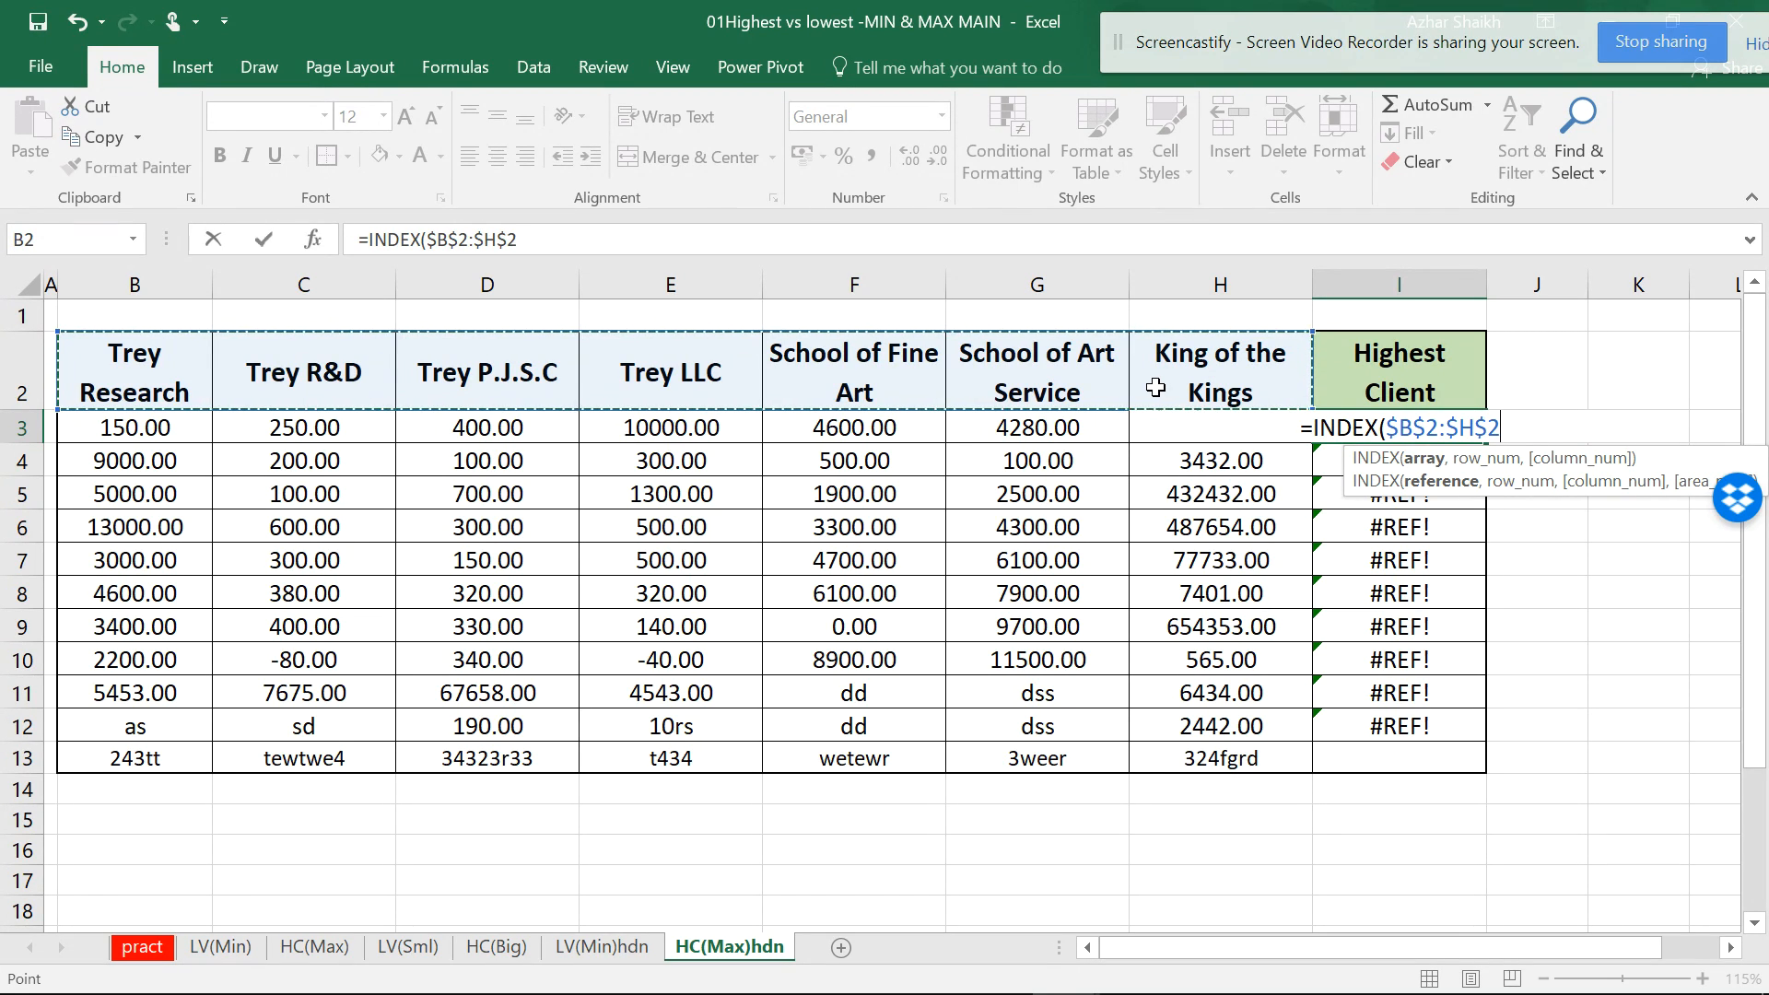
type(",")
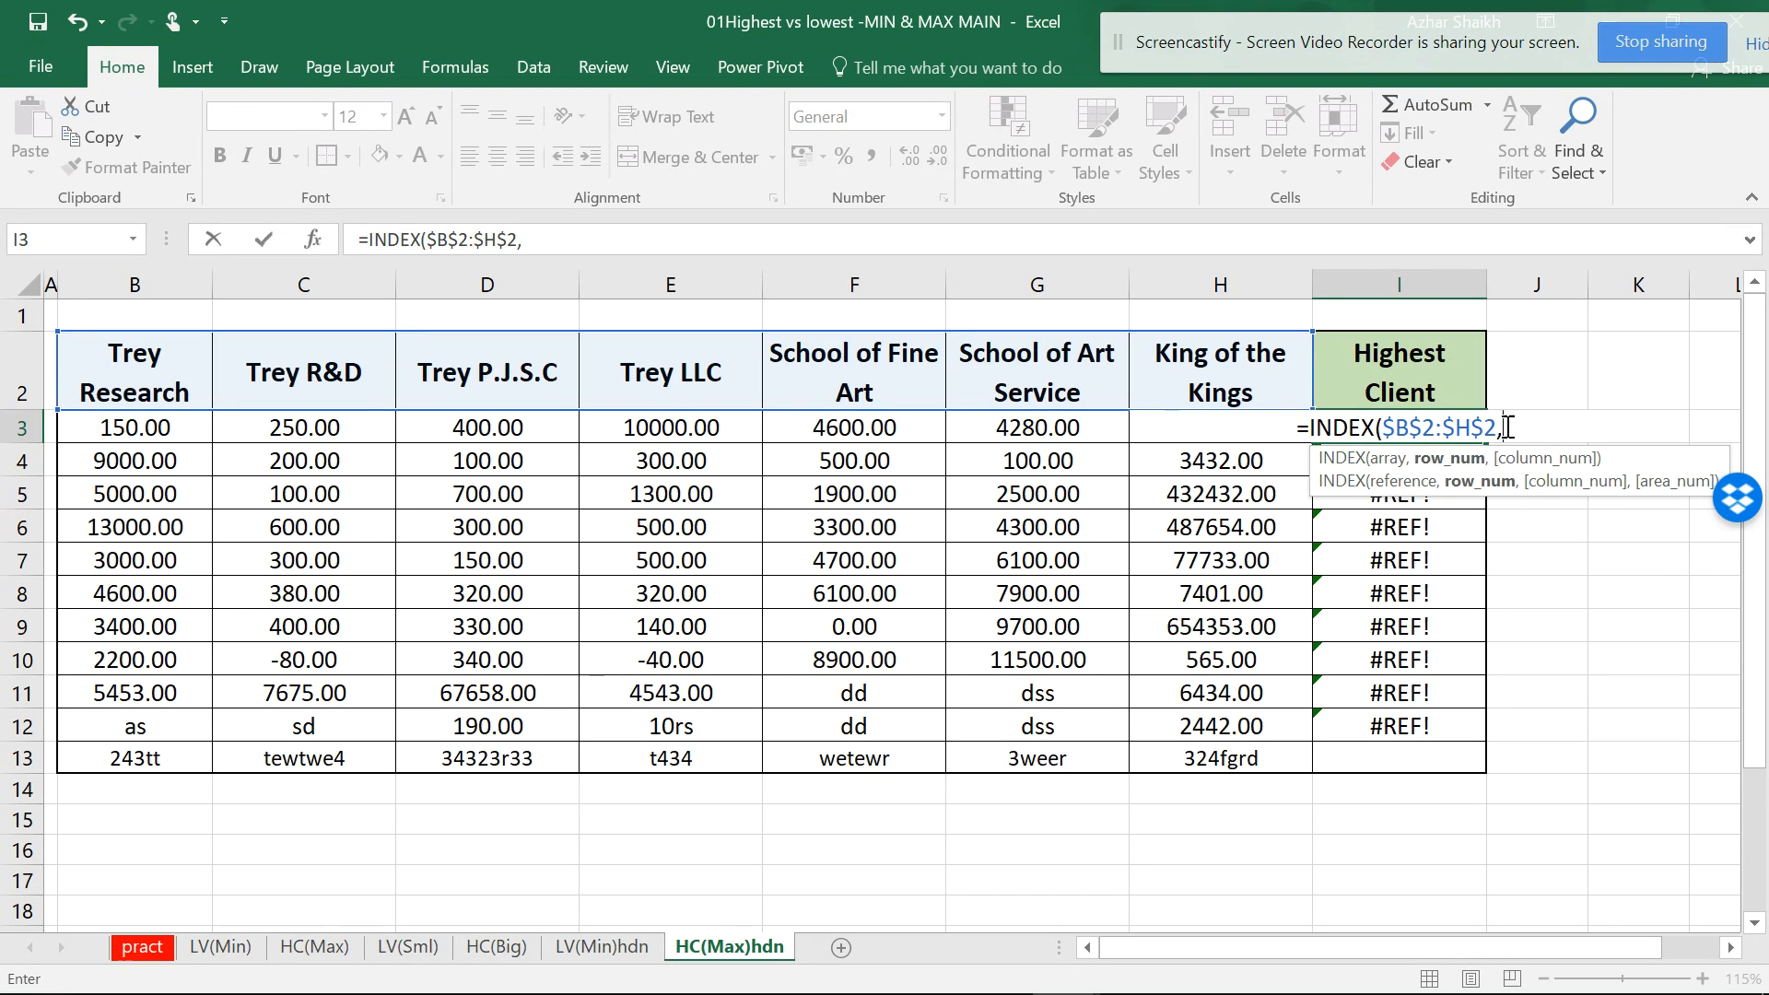
type("MATCH")
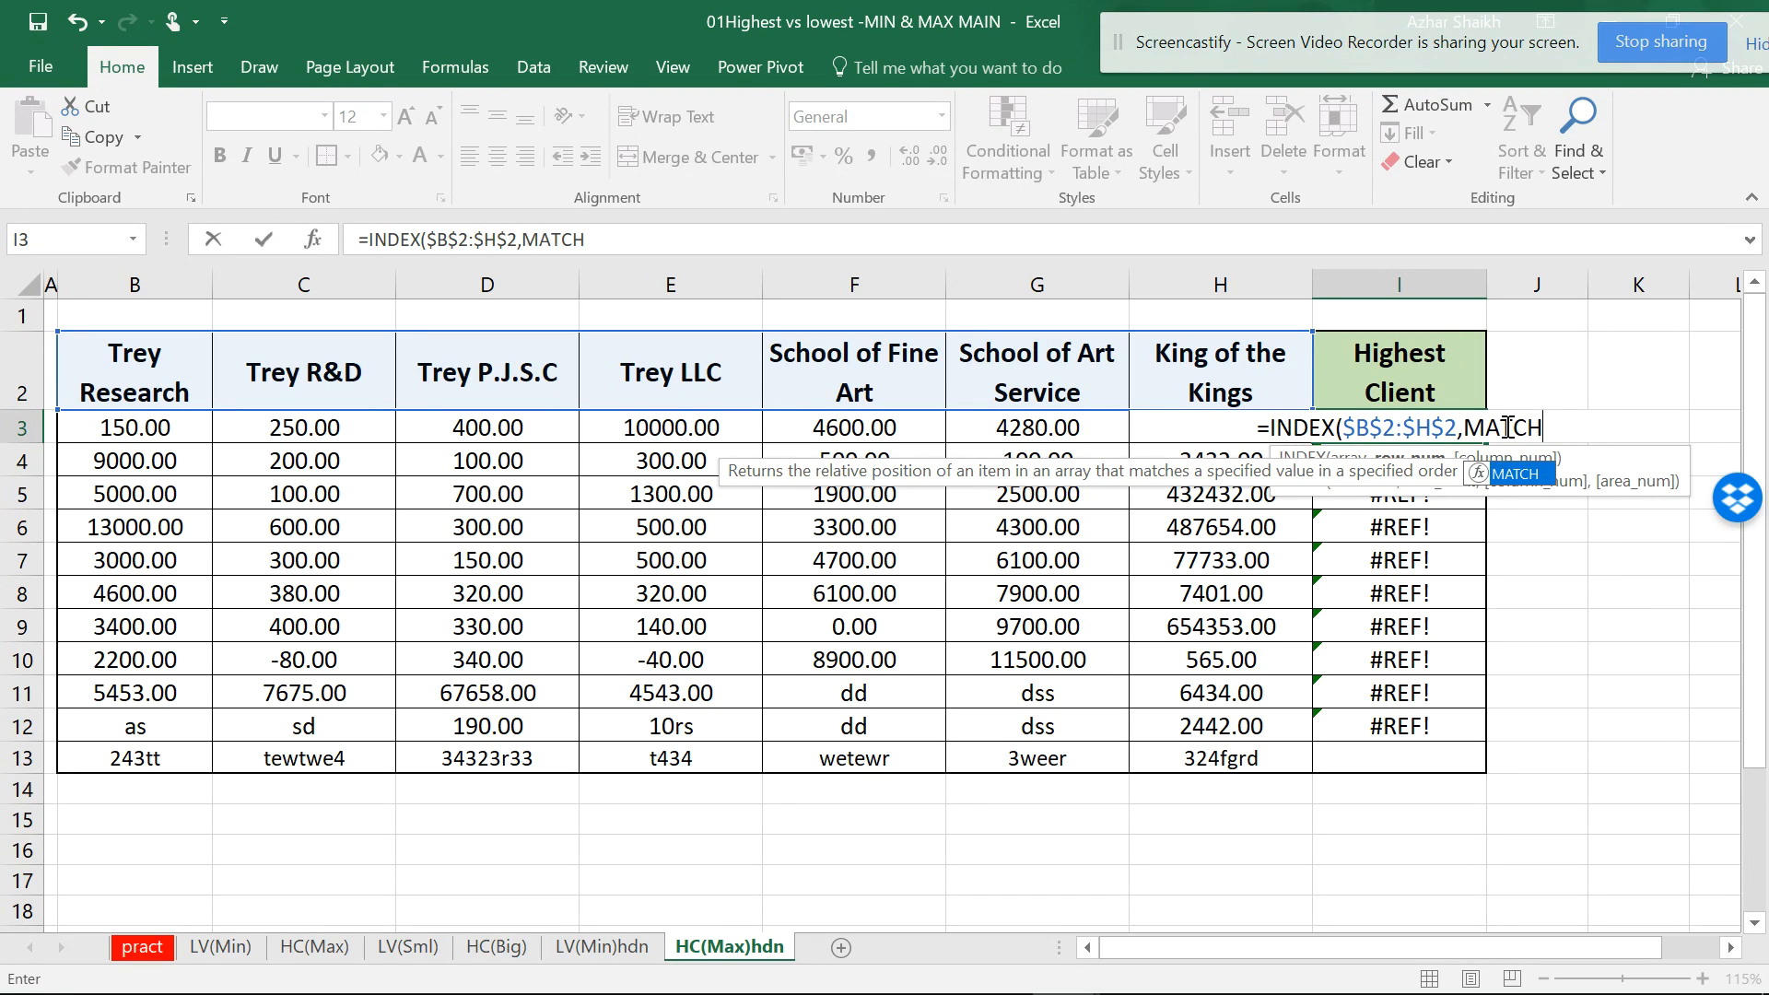
type("(")
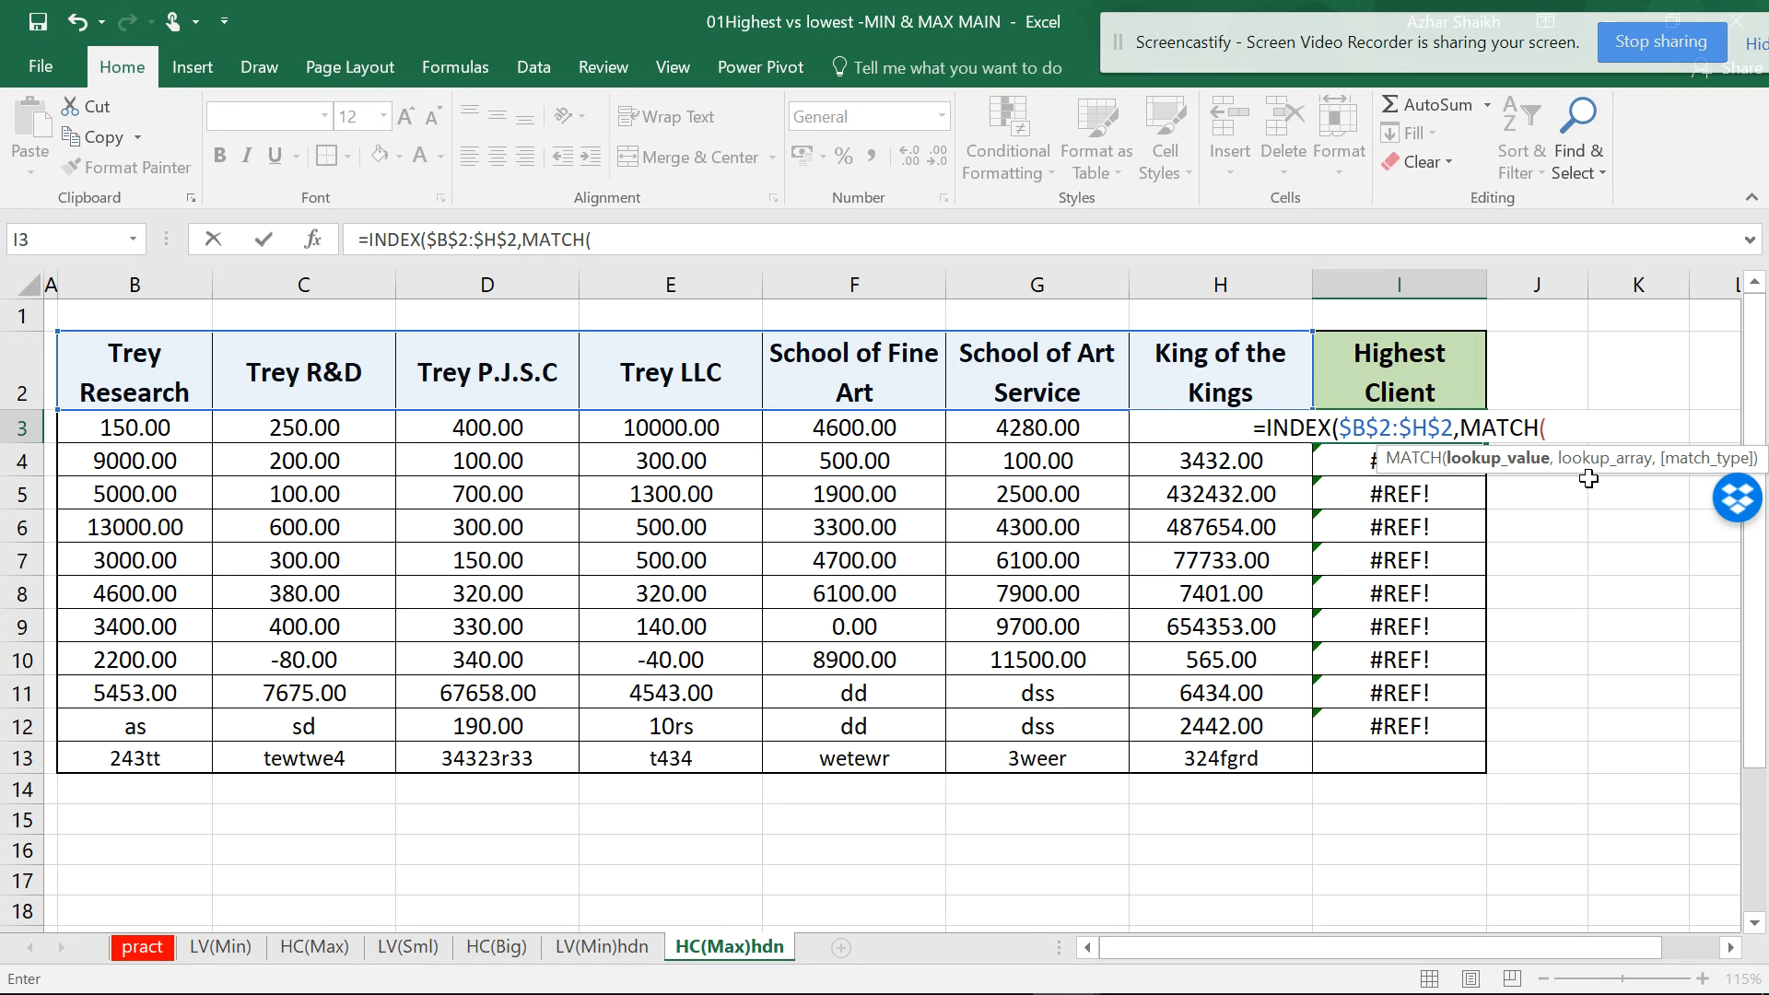
- Complete I3 with MAX(B3:H3),B3:H3,0)) so it returns Trey LLC as highest client
type("MA")
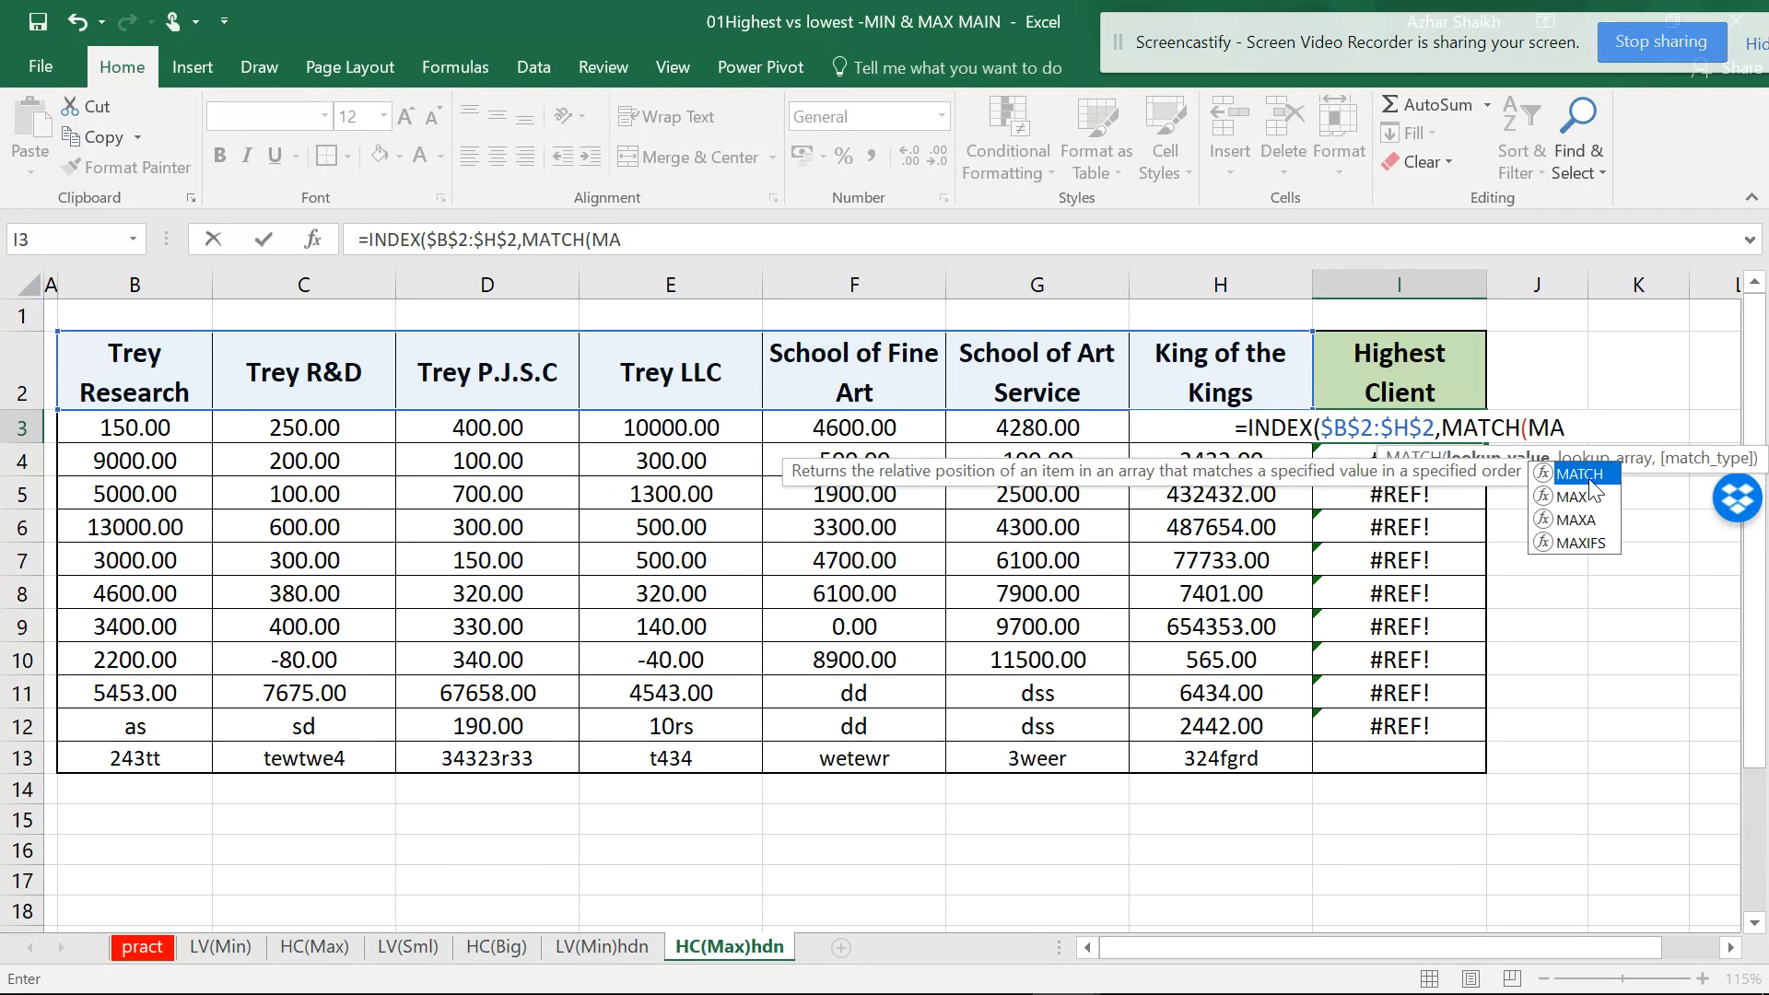
type("X(")
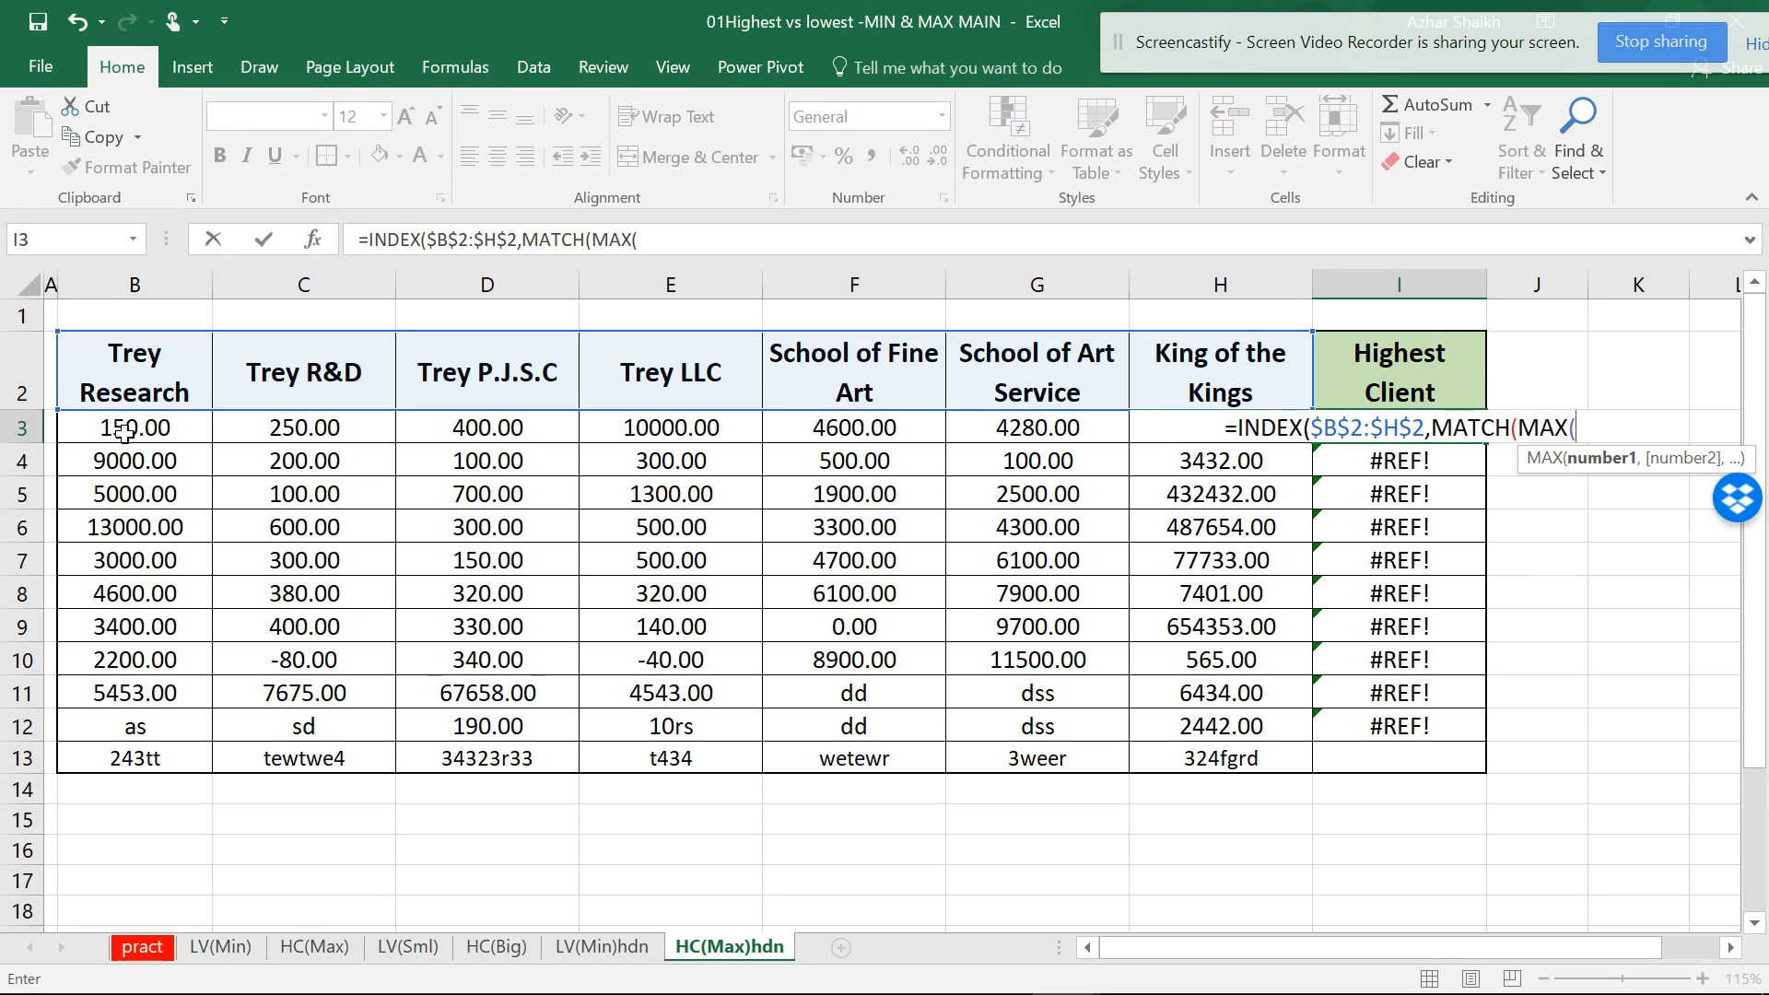
left_click_drag(127, 429, 1285, 431)
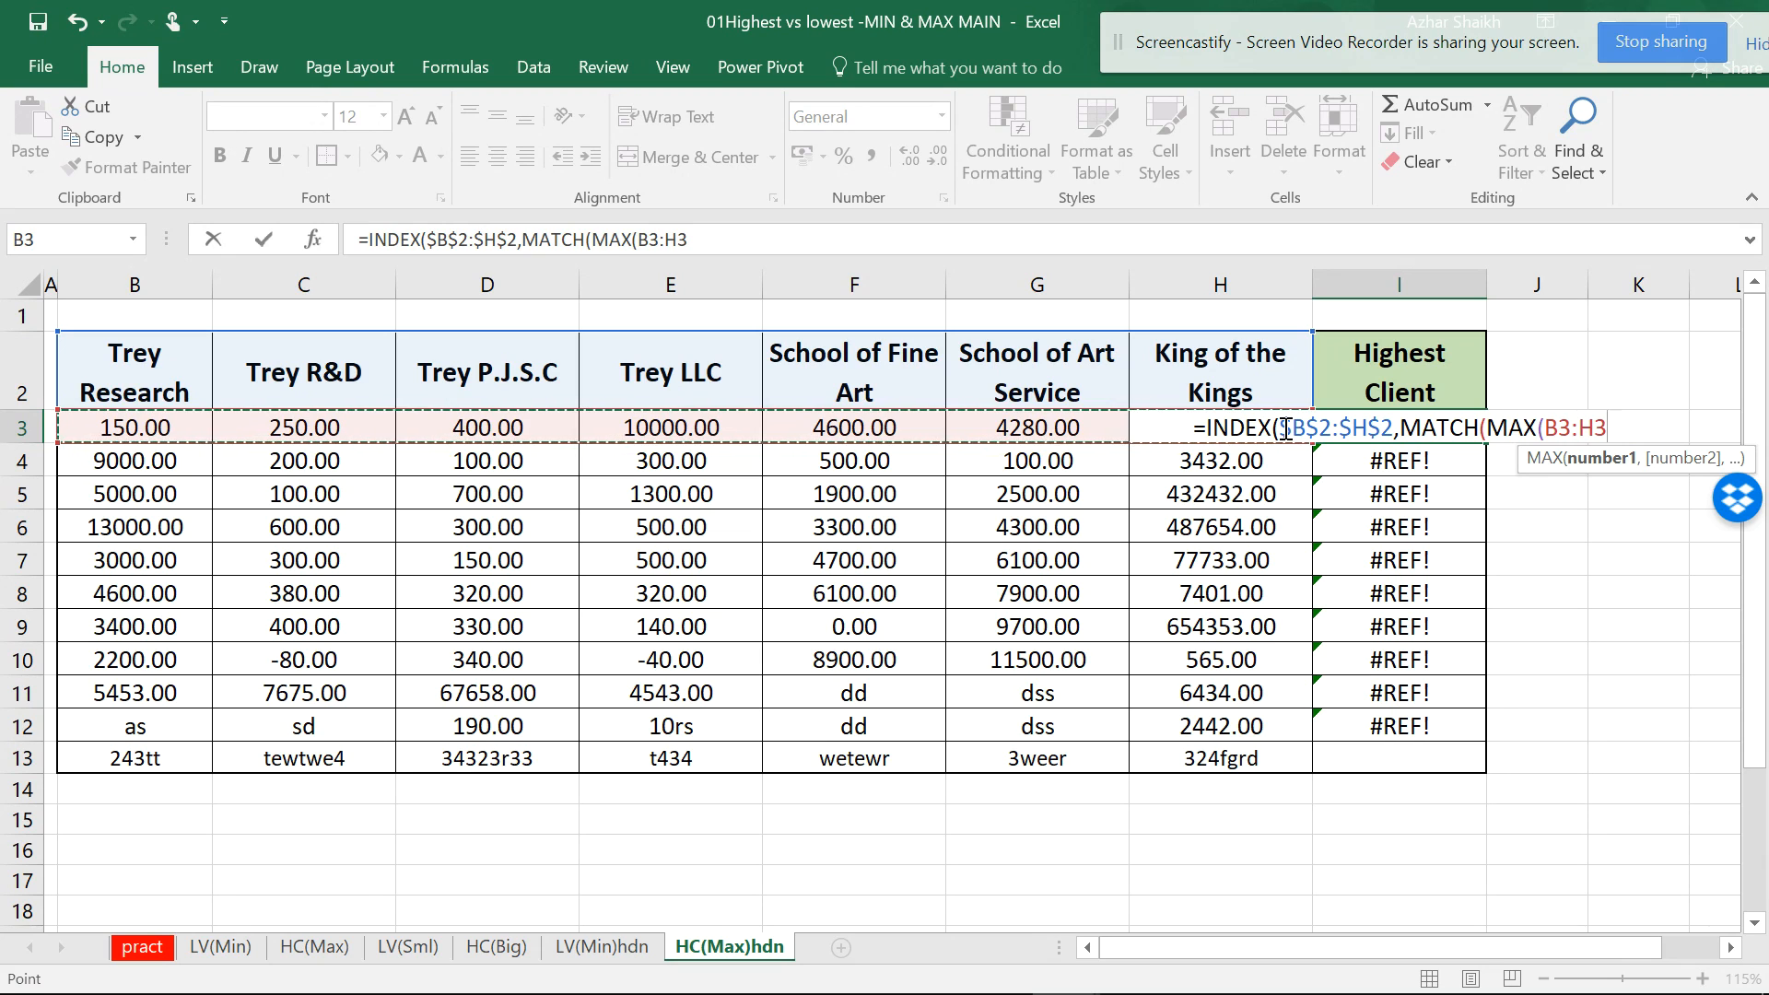
type(")")
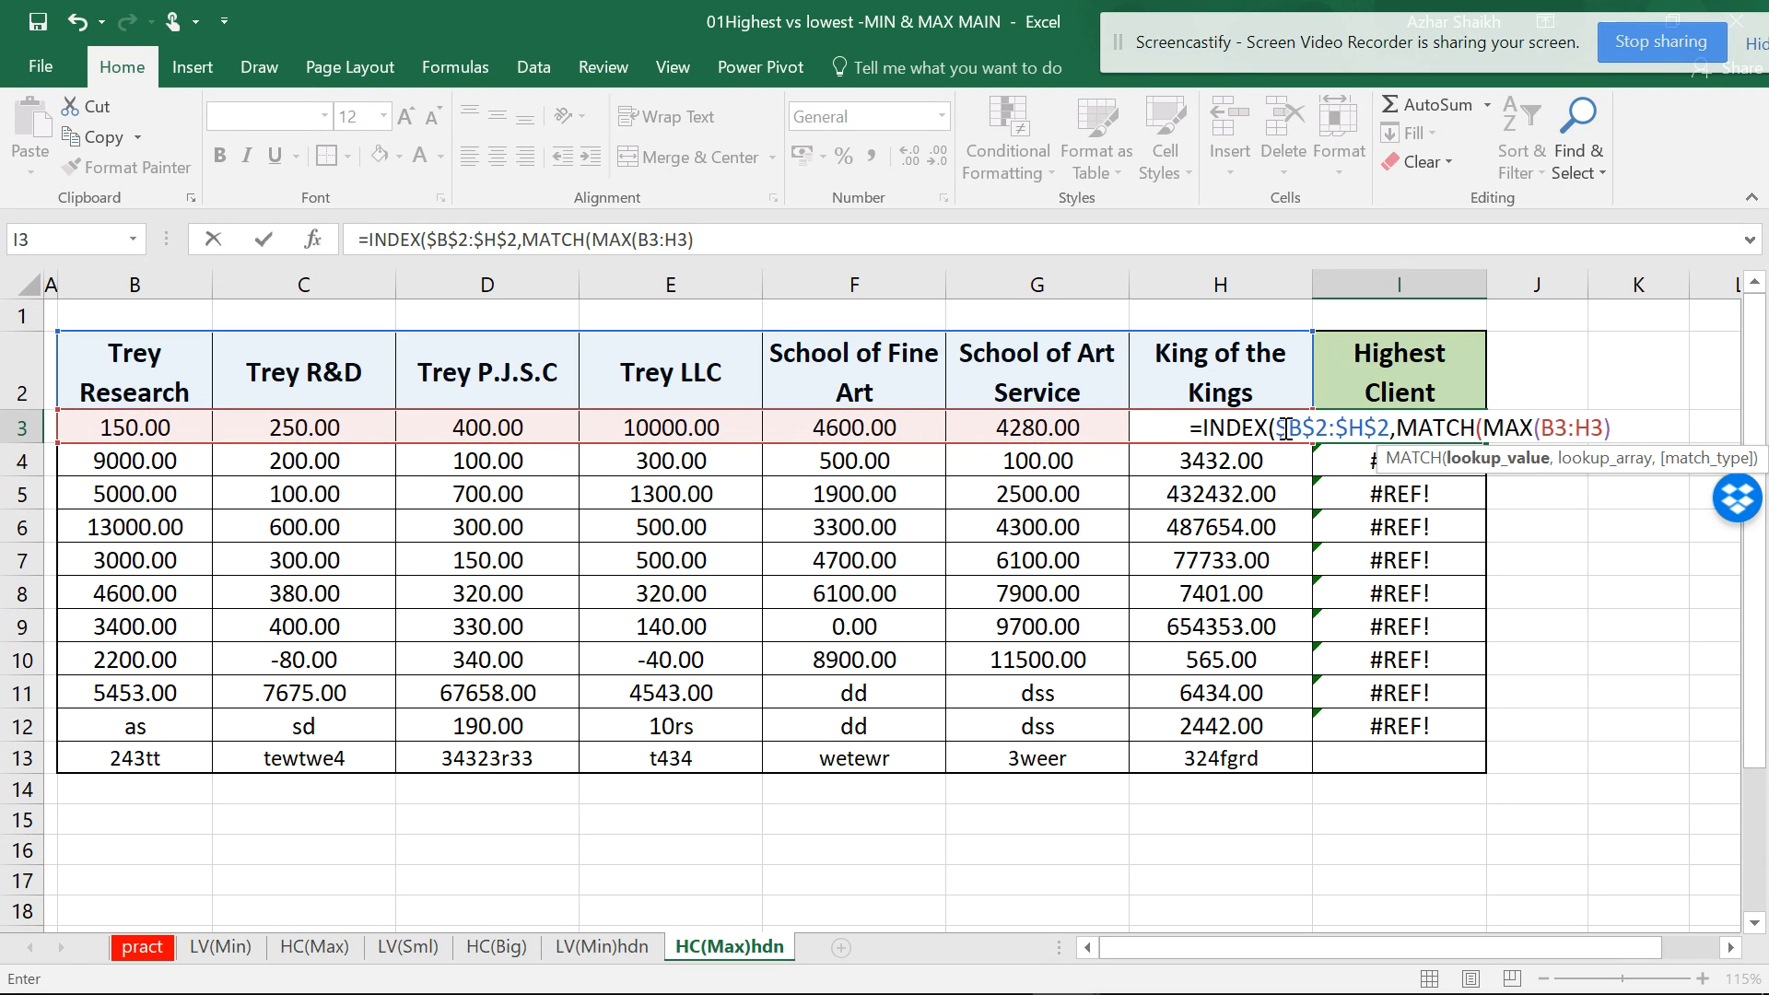
left_click(1471, 470)
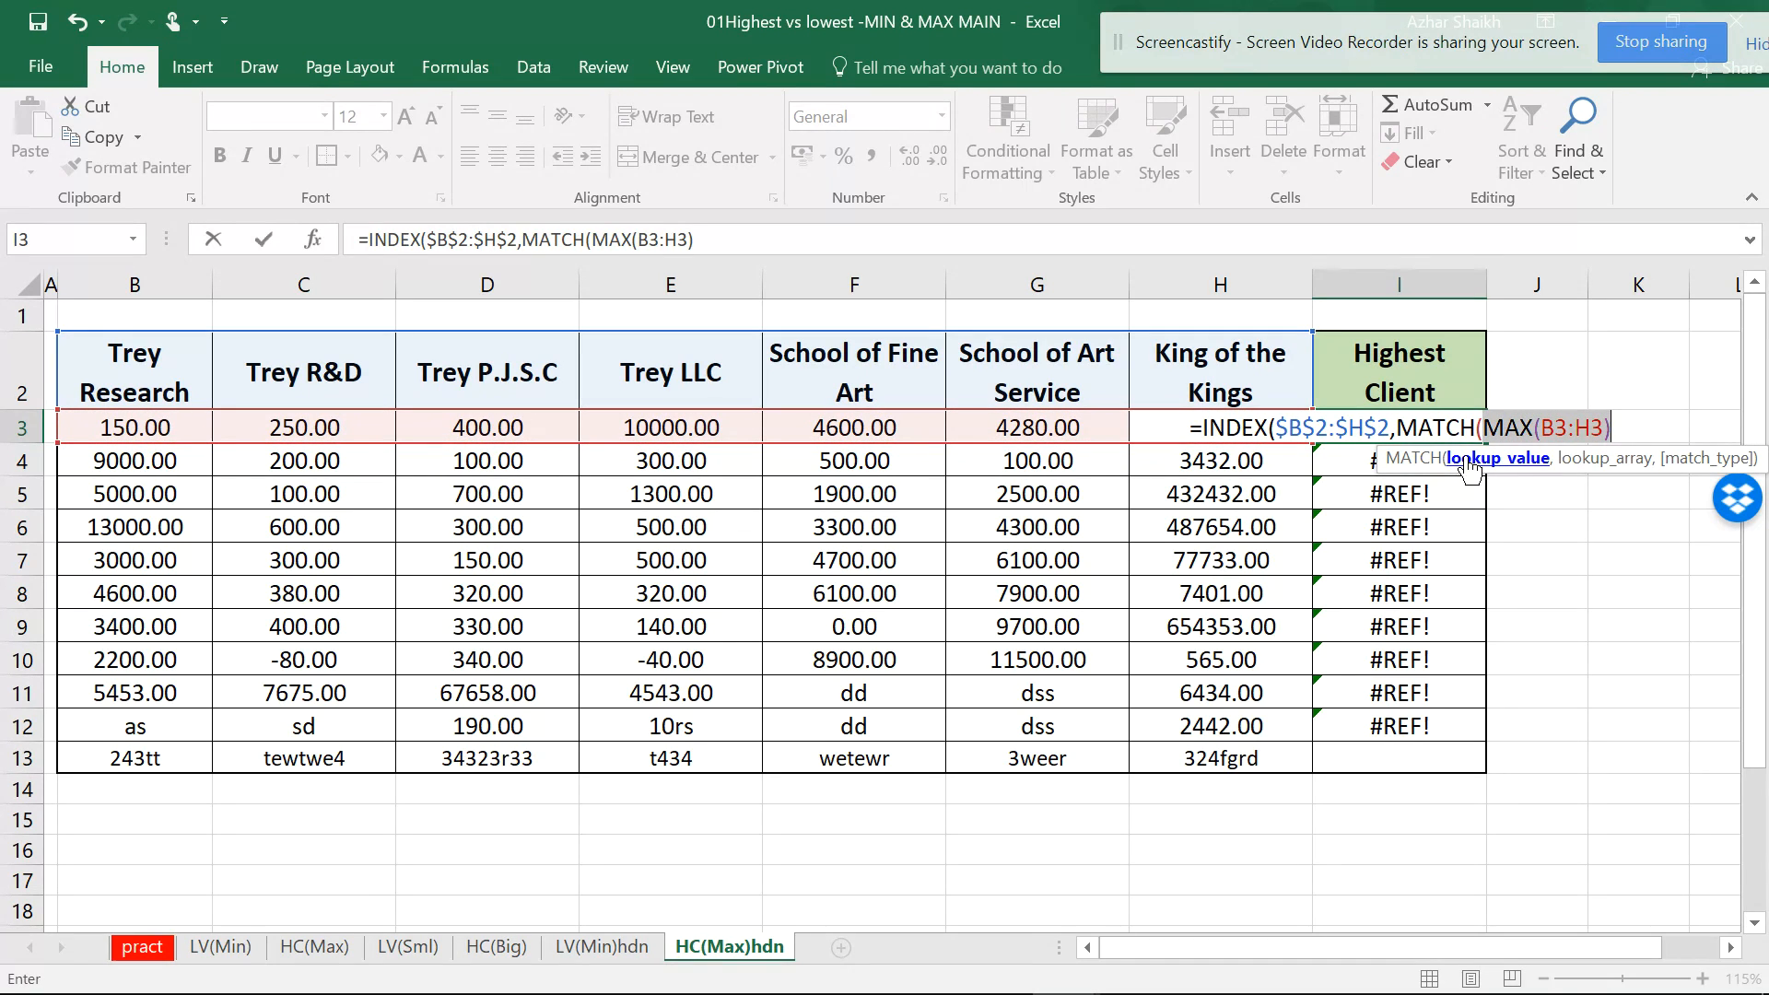
left_click(1630, 440)
type(",")
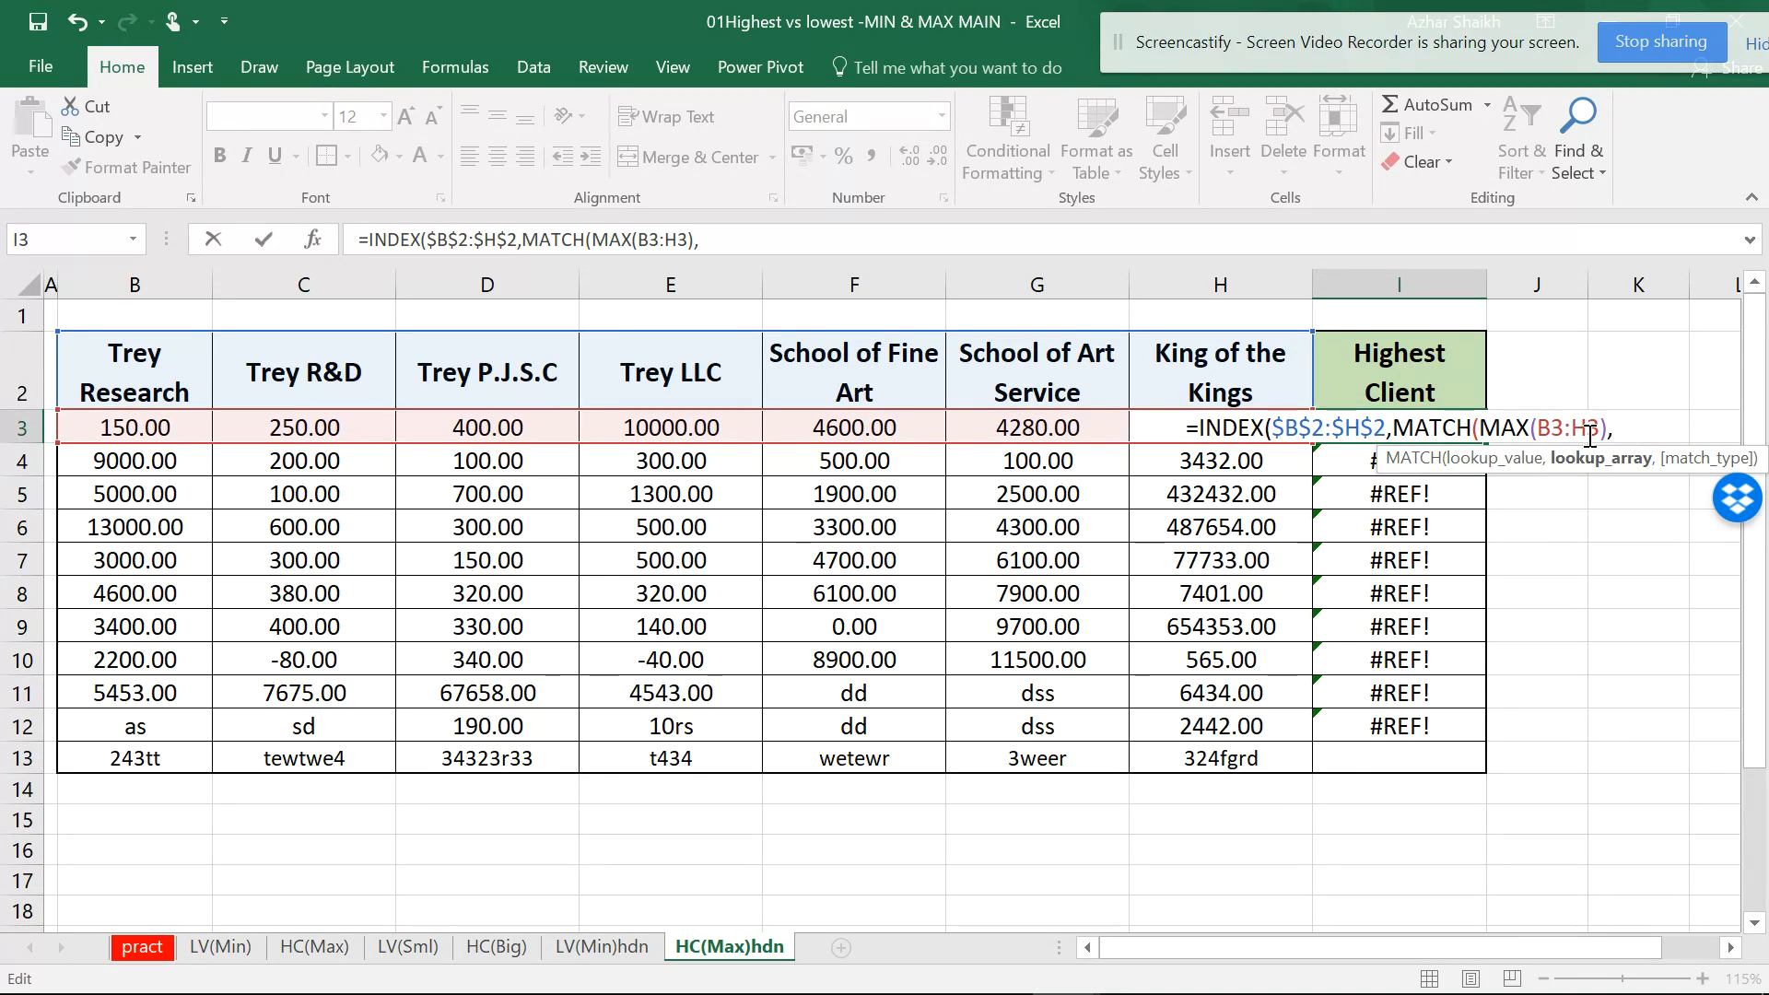
left_click_drag(162, 426, 1185, 412)
type(",")
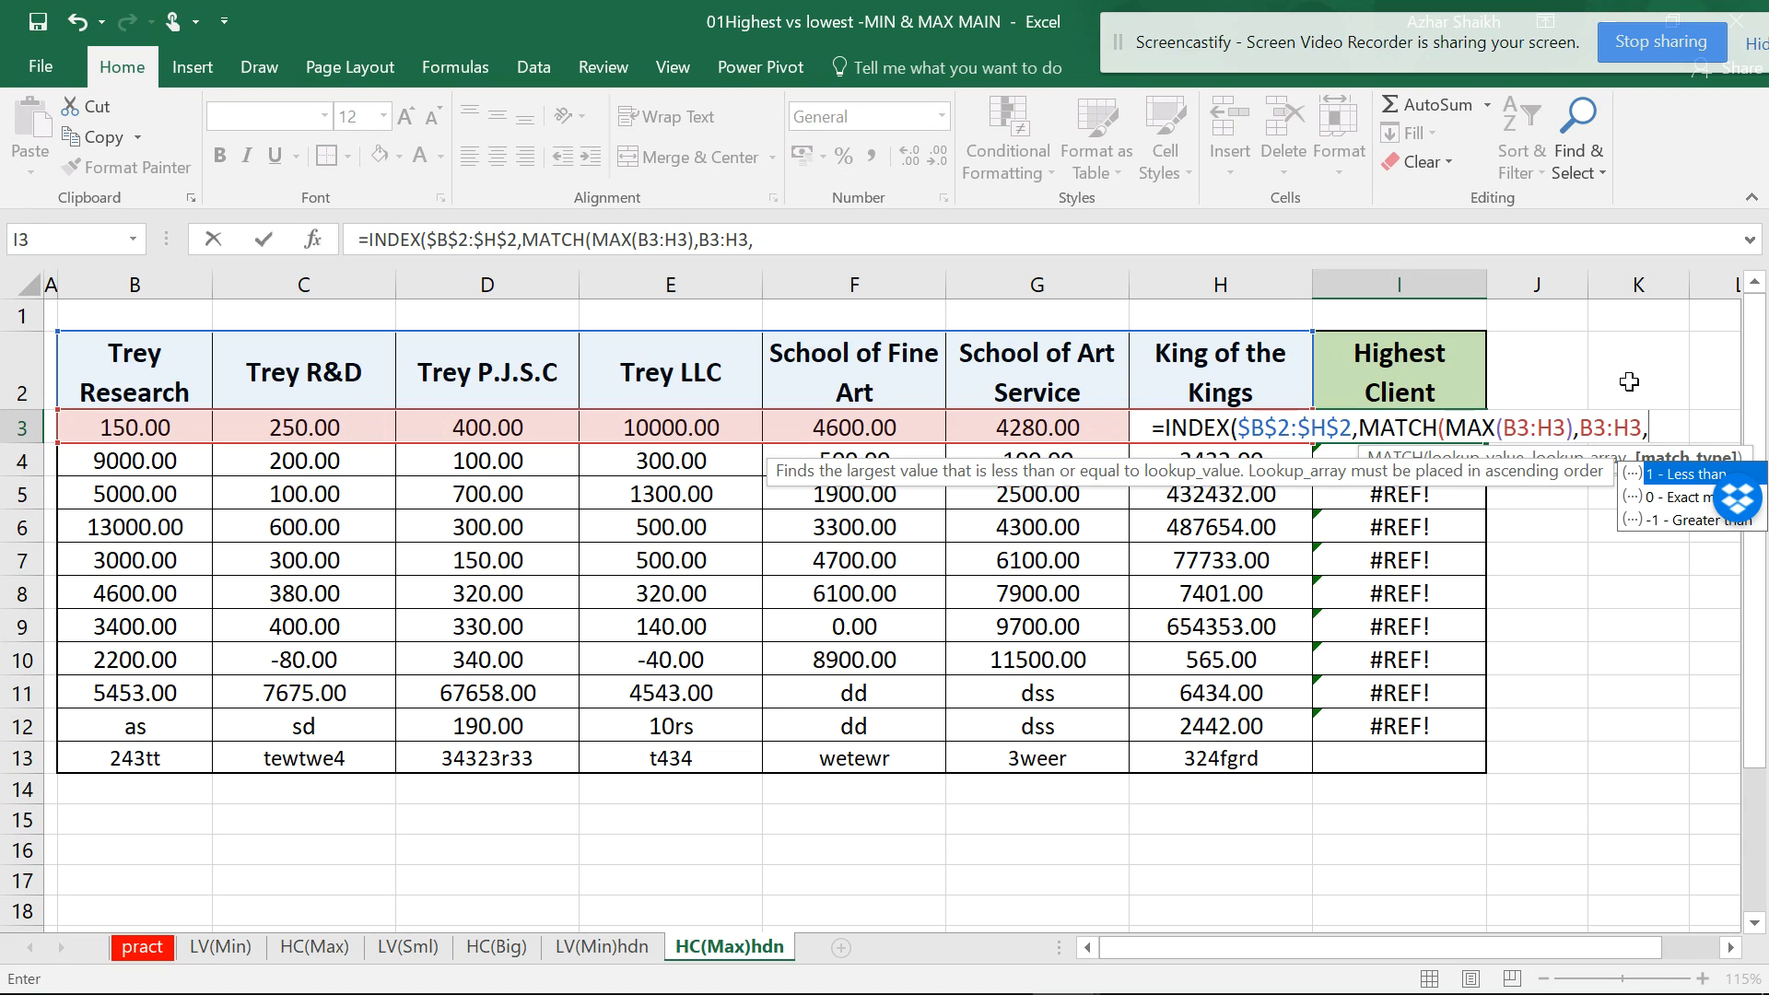
type("0")
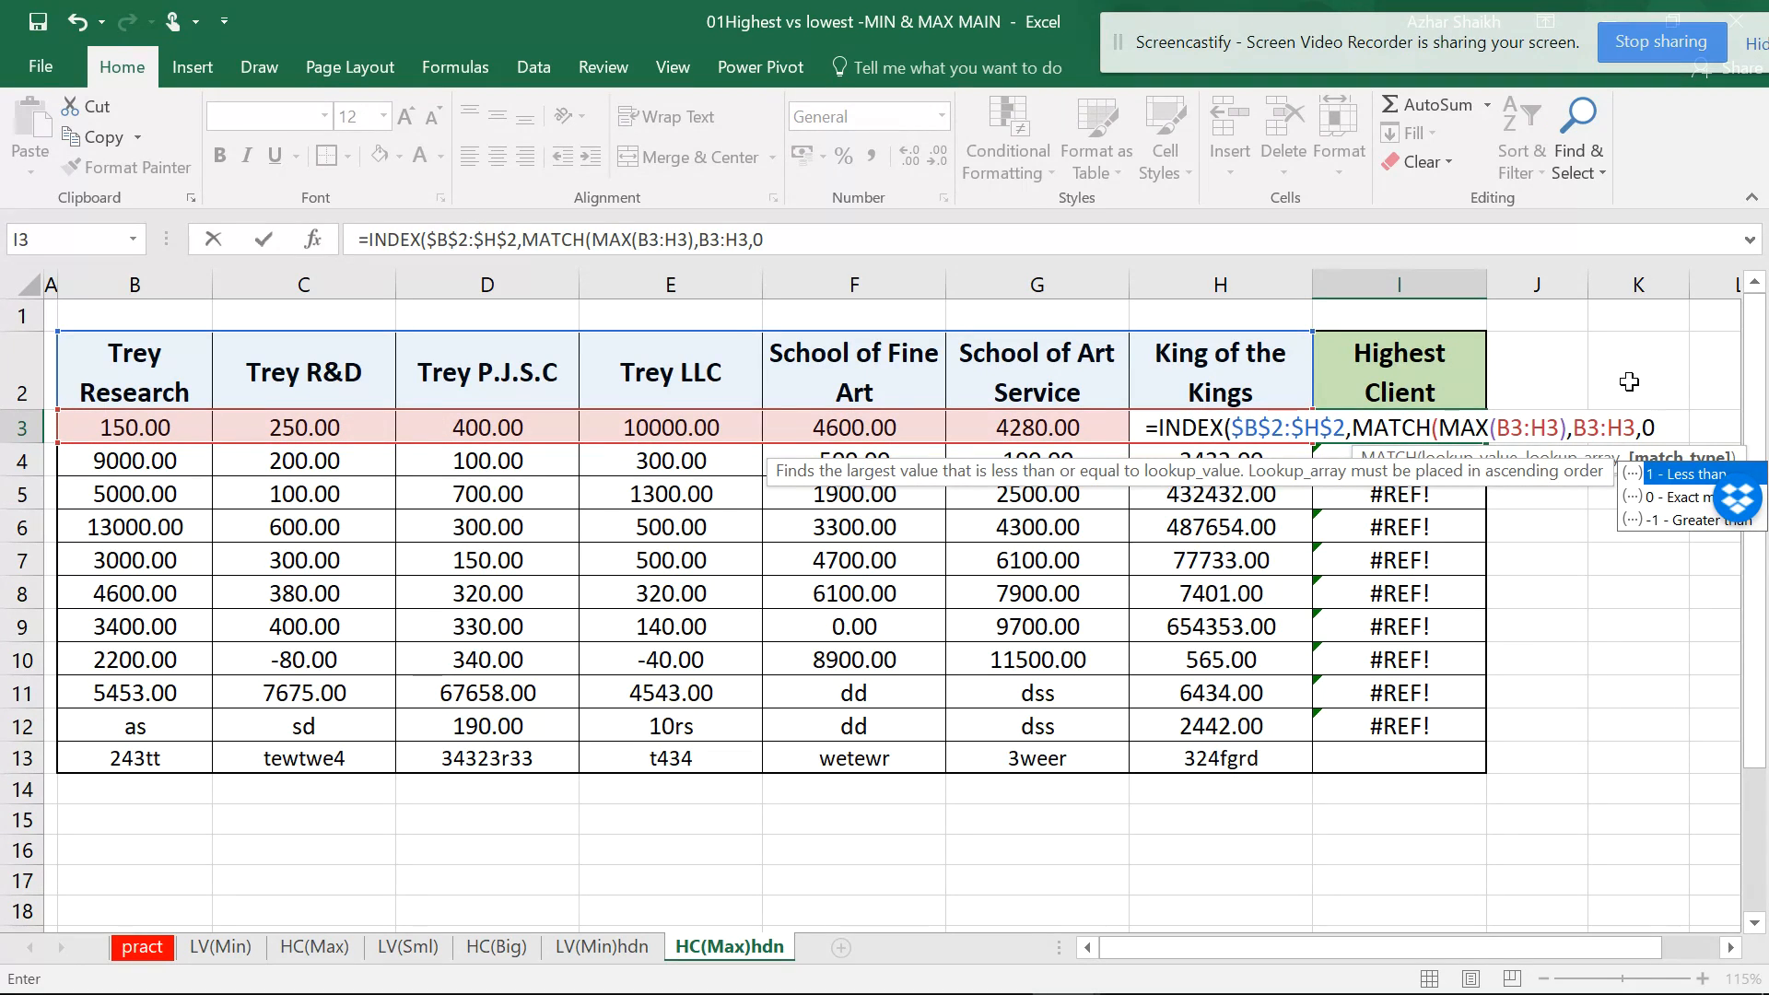
type(")")
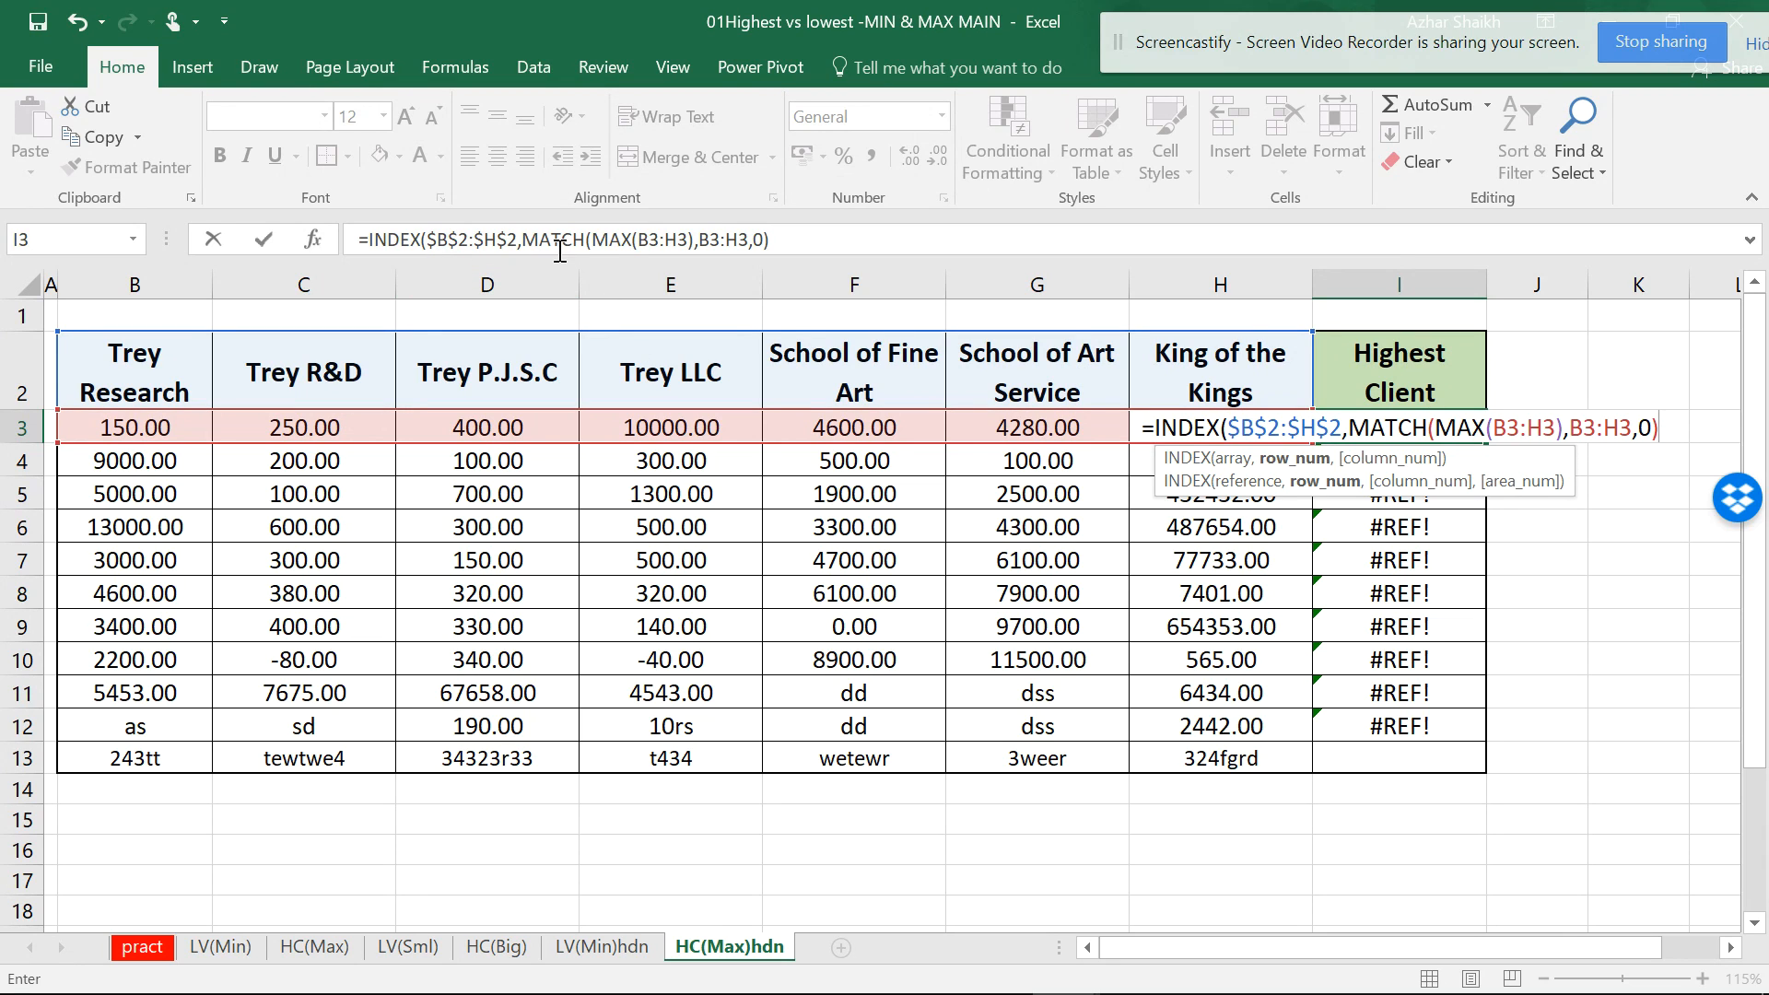
left_click(798, 244)
type(")")
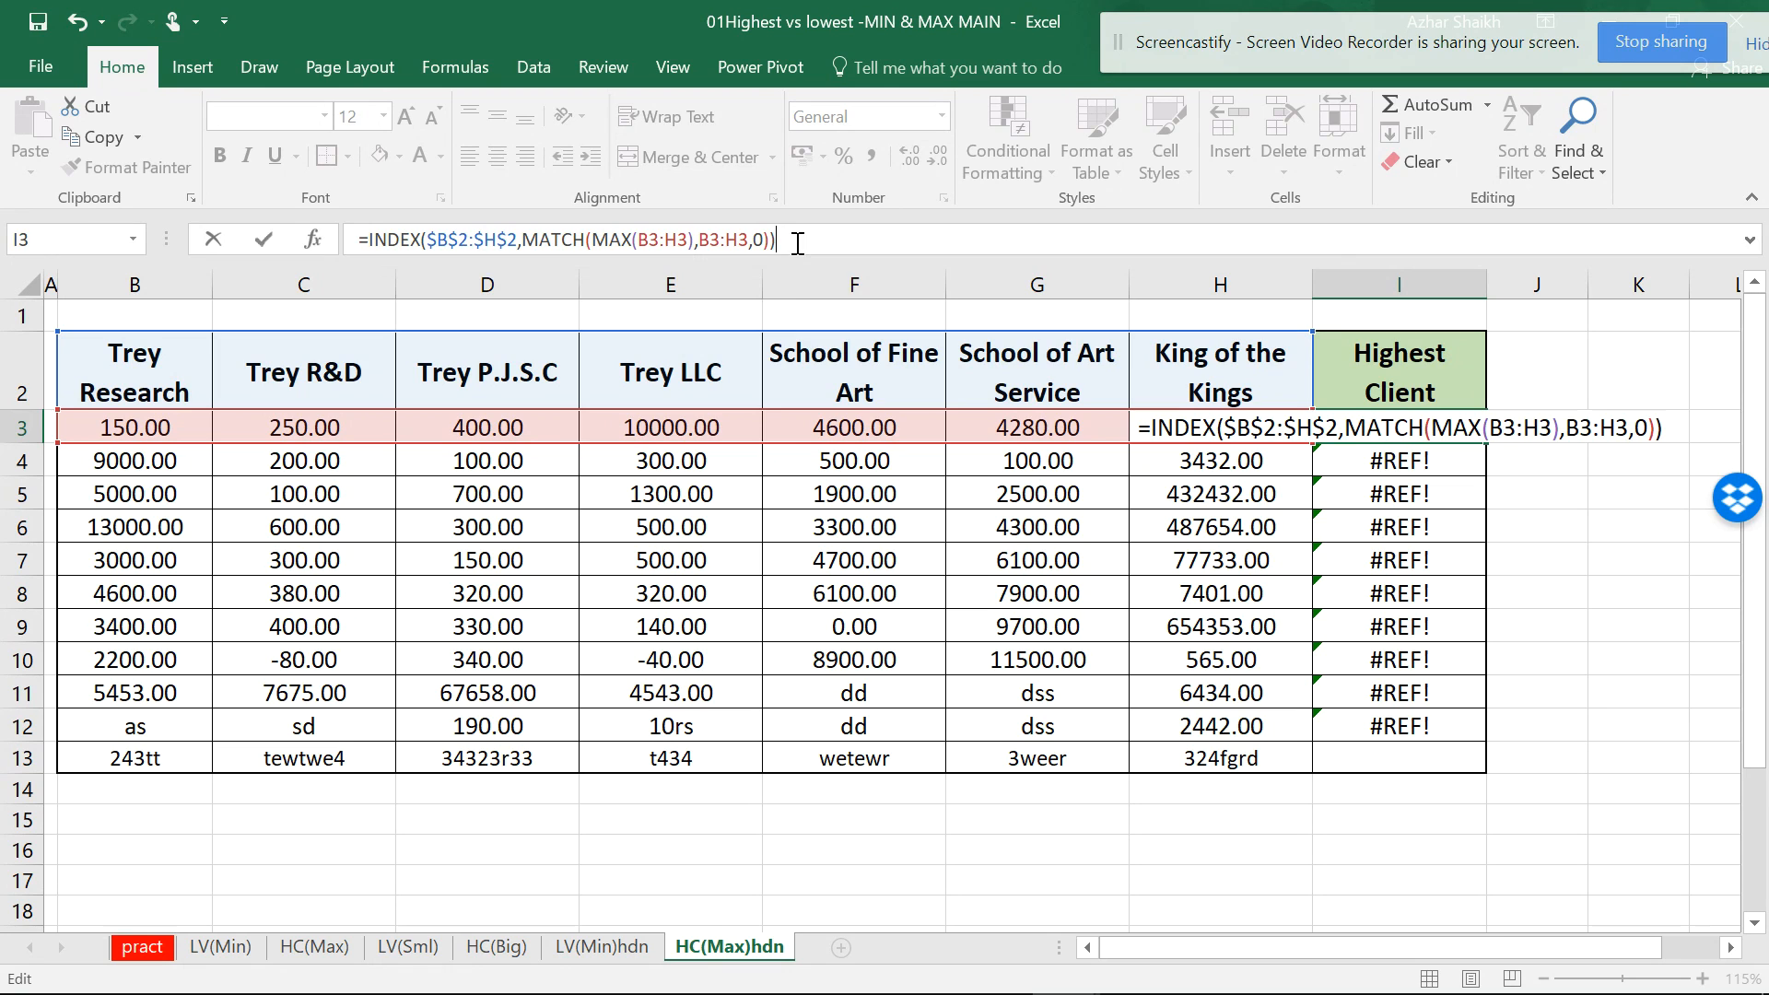
key("Return")
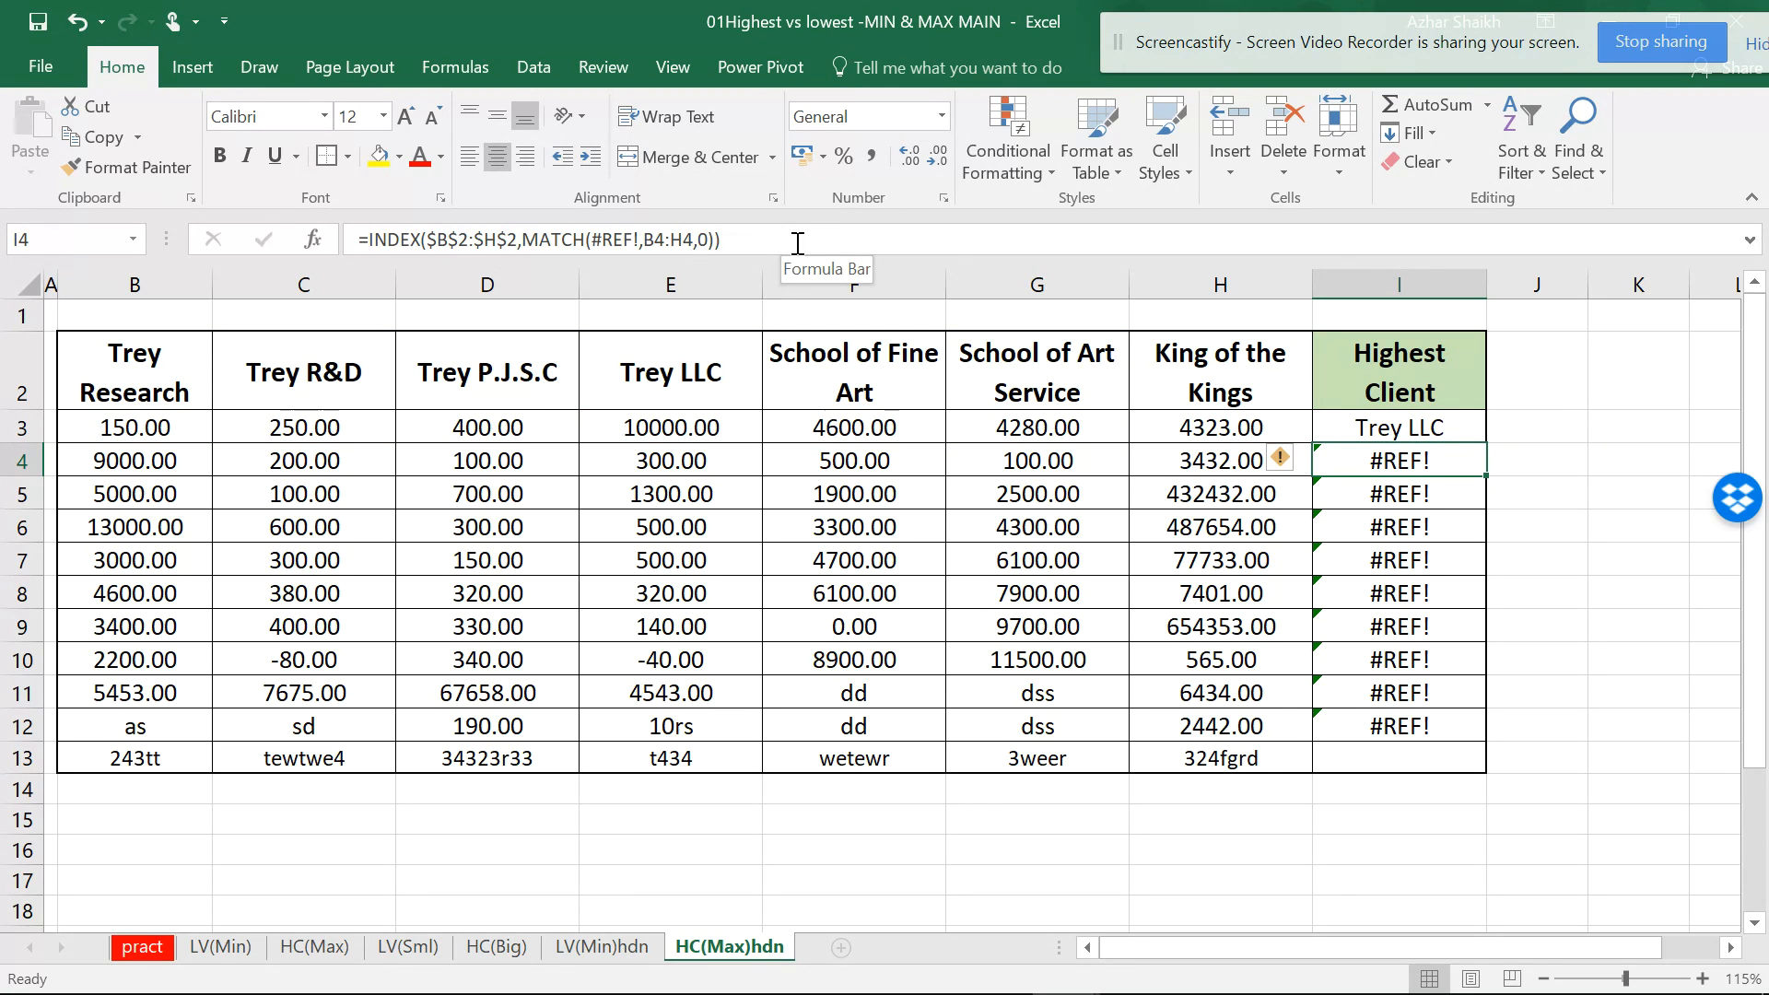
- Copy I3's Highest Client formula down to I13 and widen column I so names fit
left_click(1474, 424)
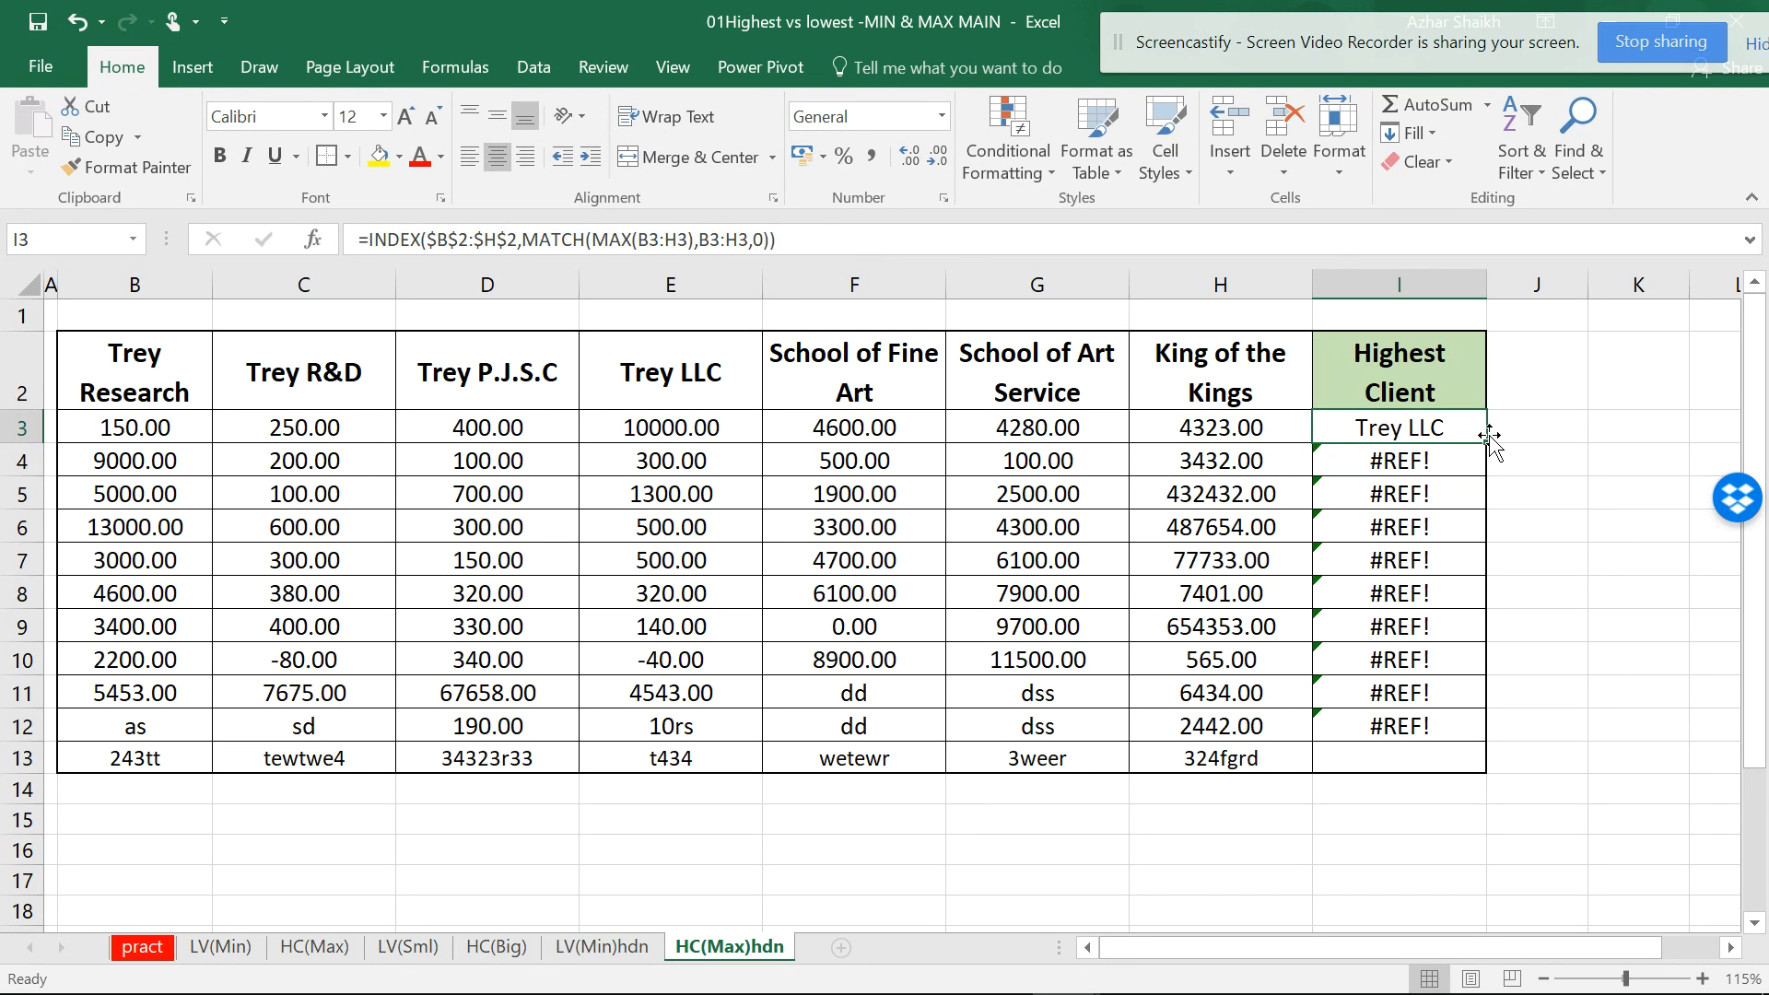
double_click(1493, 440)
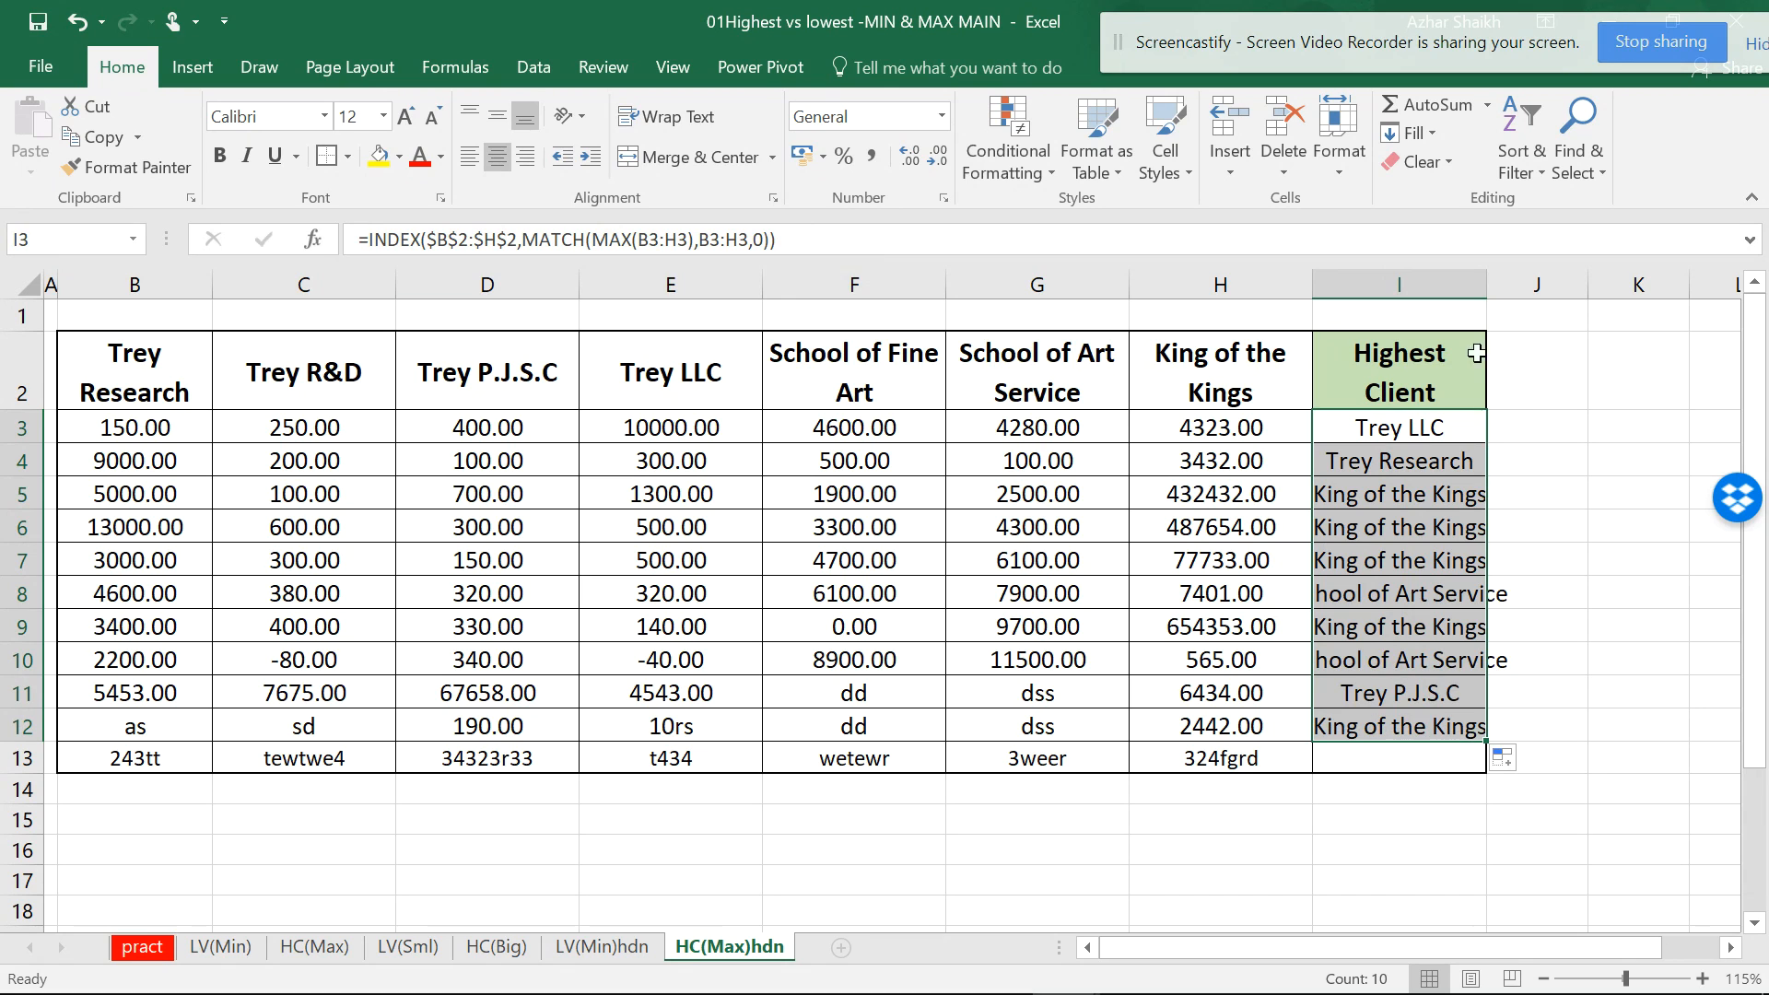
left_click_drag(1487, 286, 1505, 286)
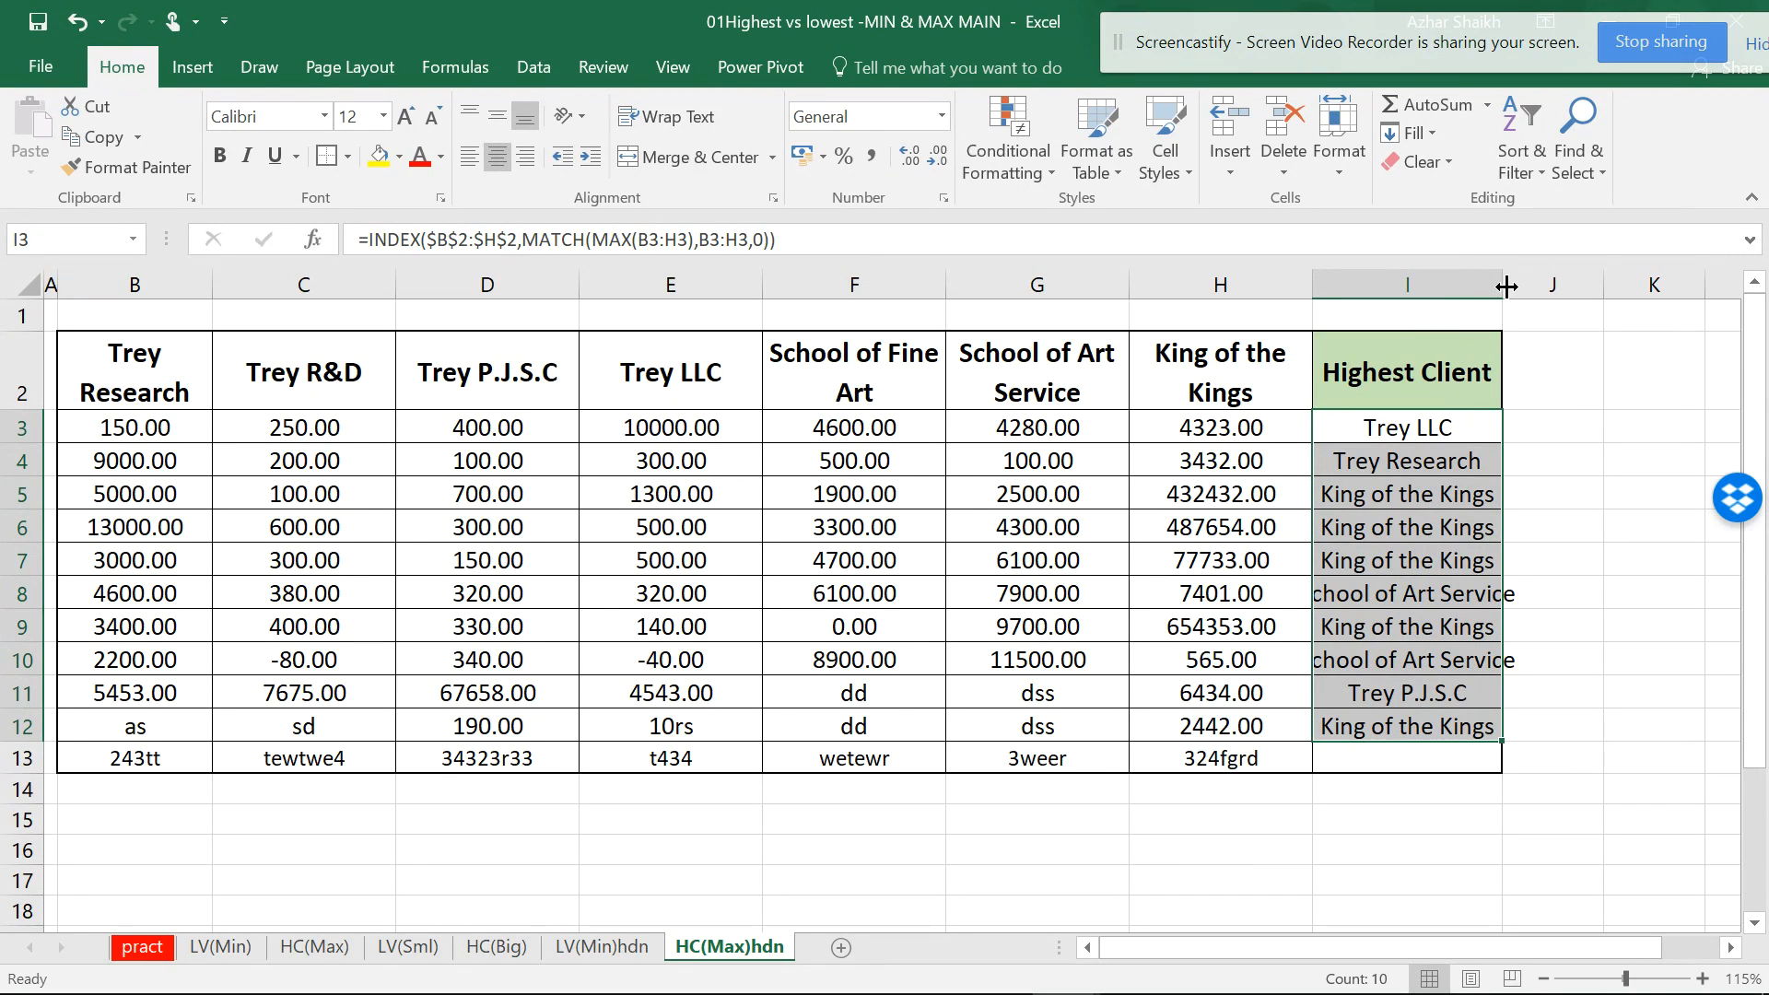
left_click_drag(1503, 744, 1502, 773)
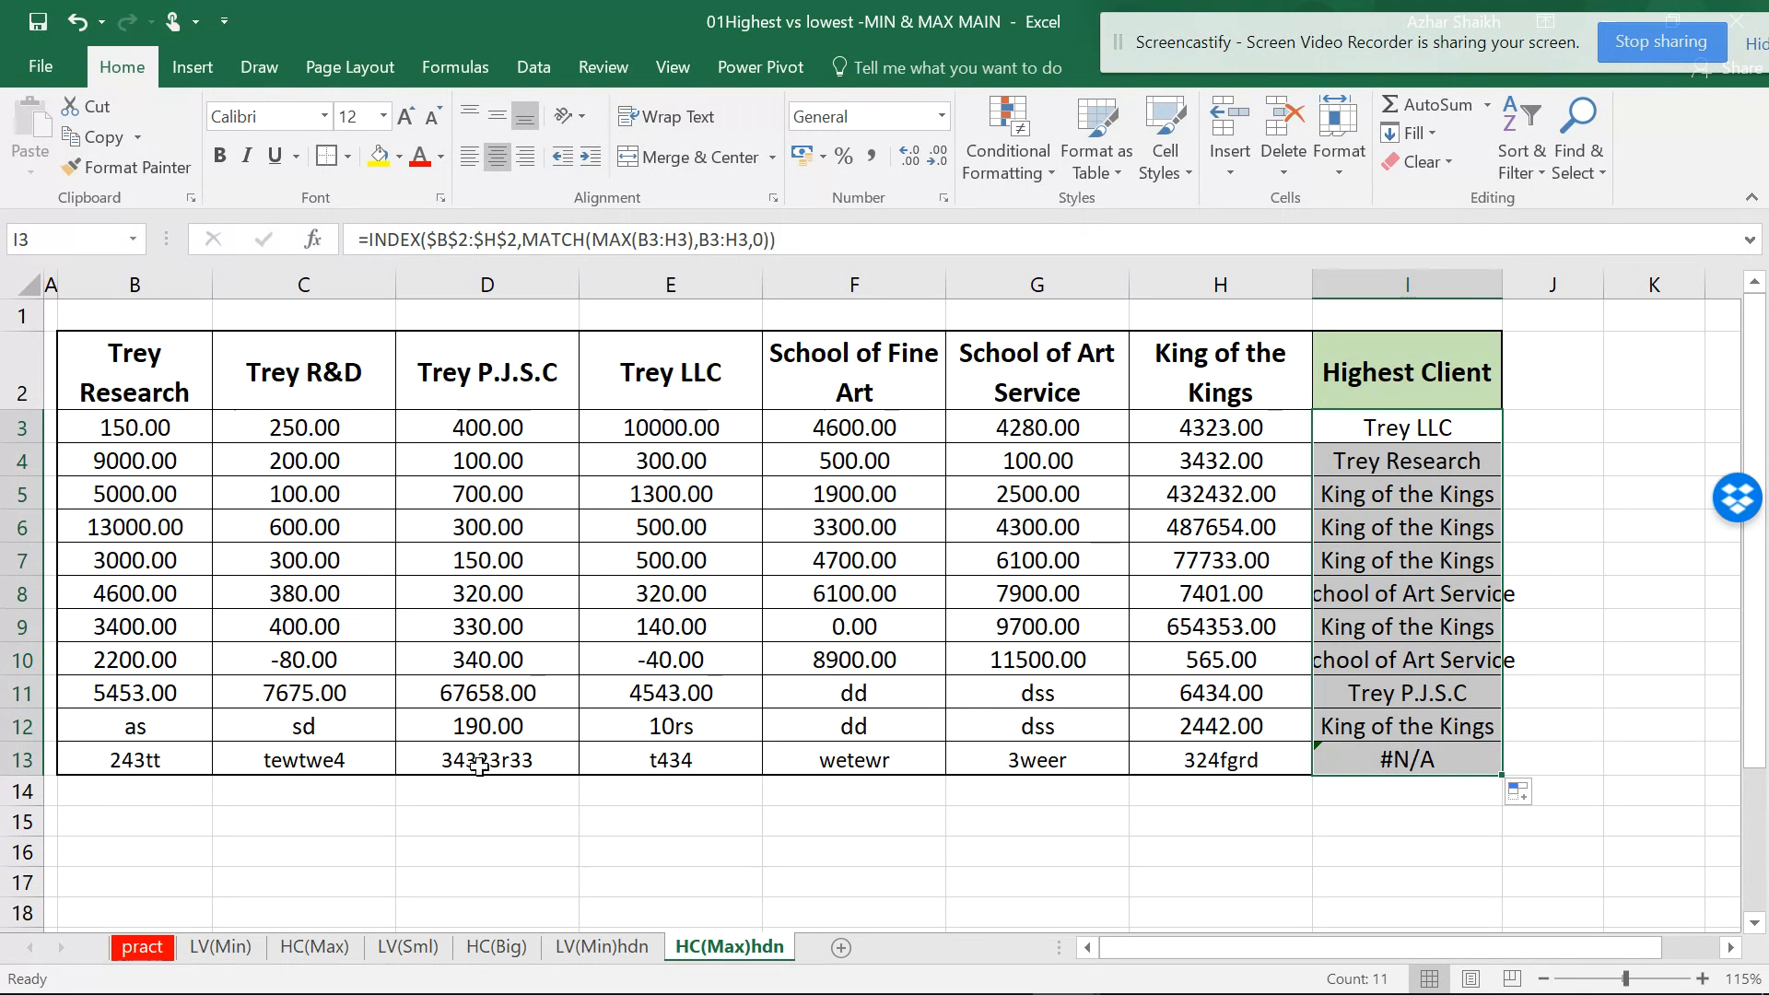
left_click(601, 949)
left_click(1354, 759)
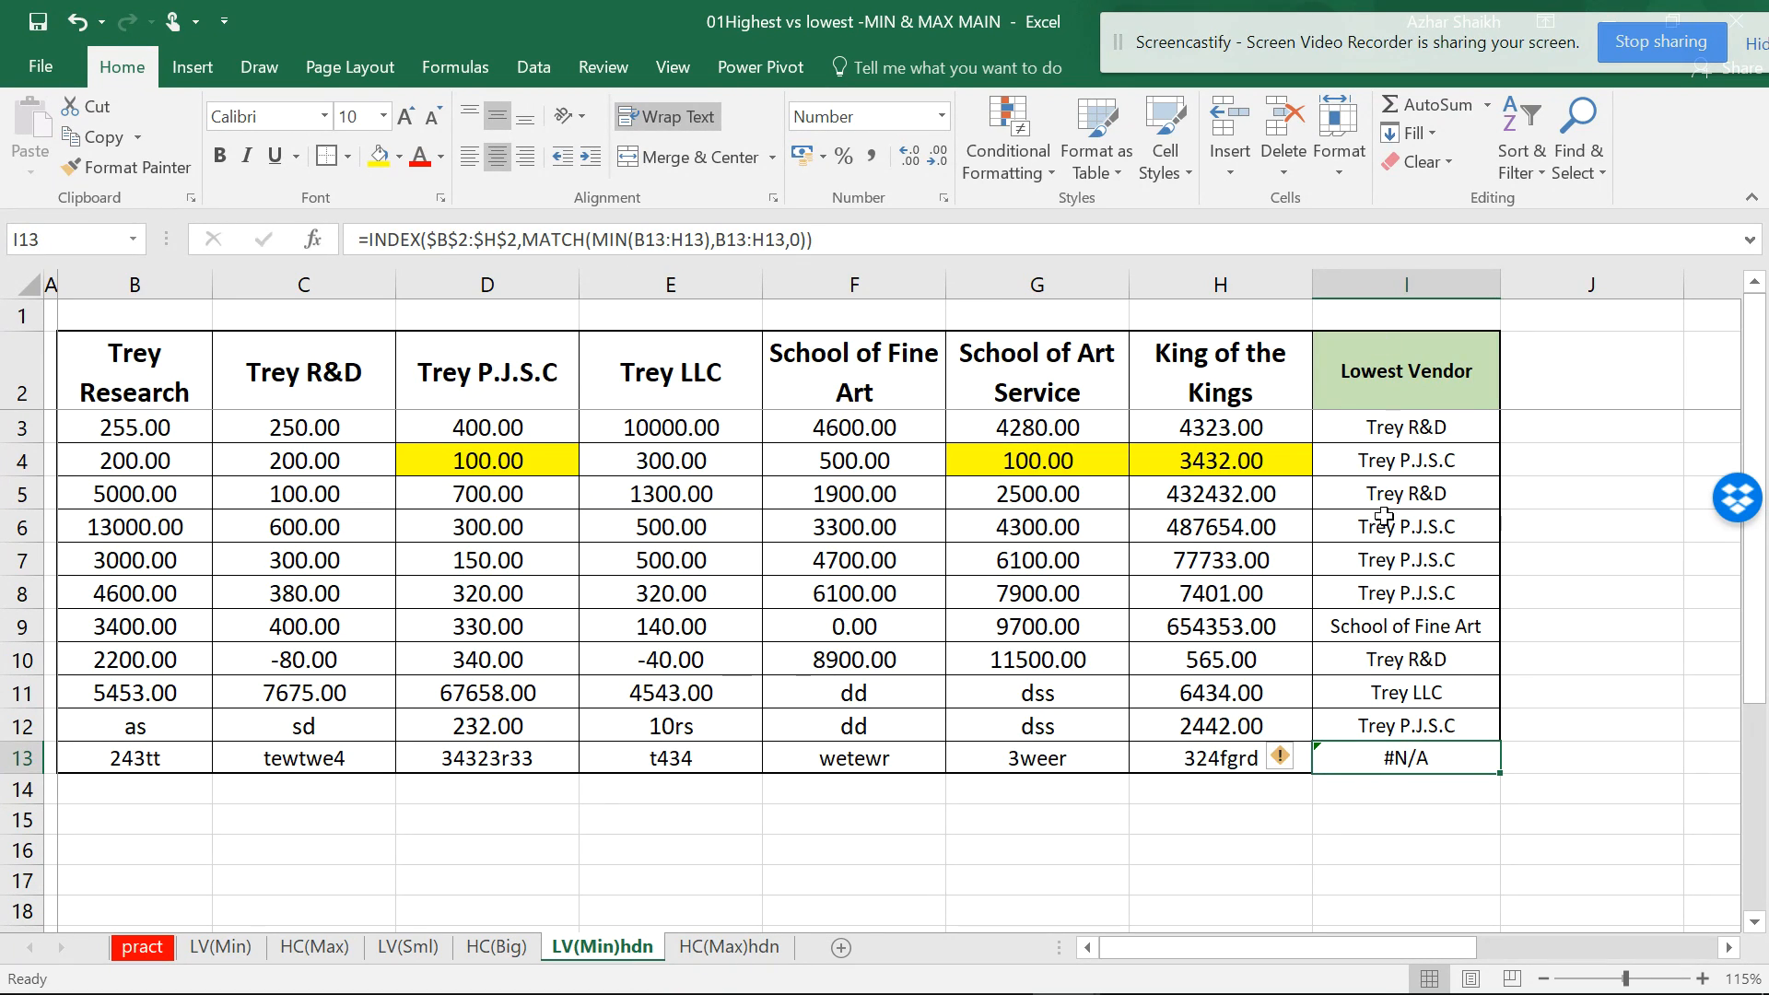
left_click(729, 947)
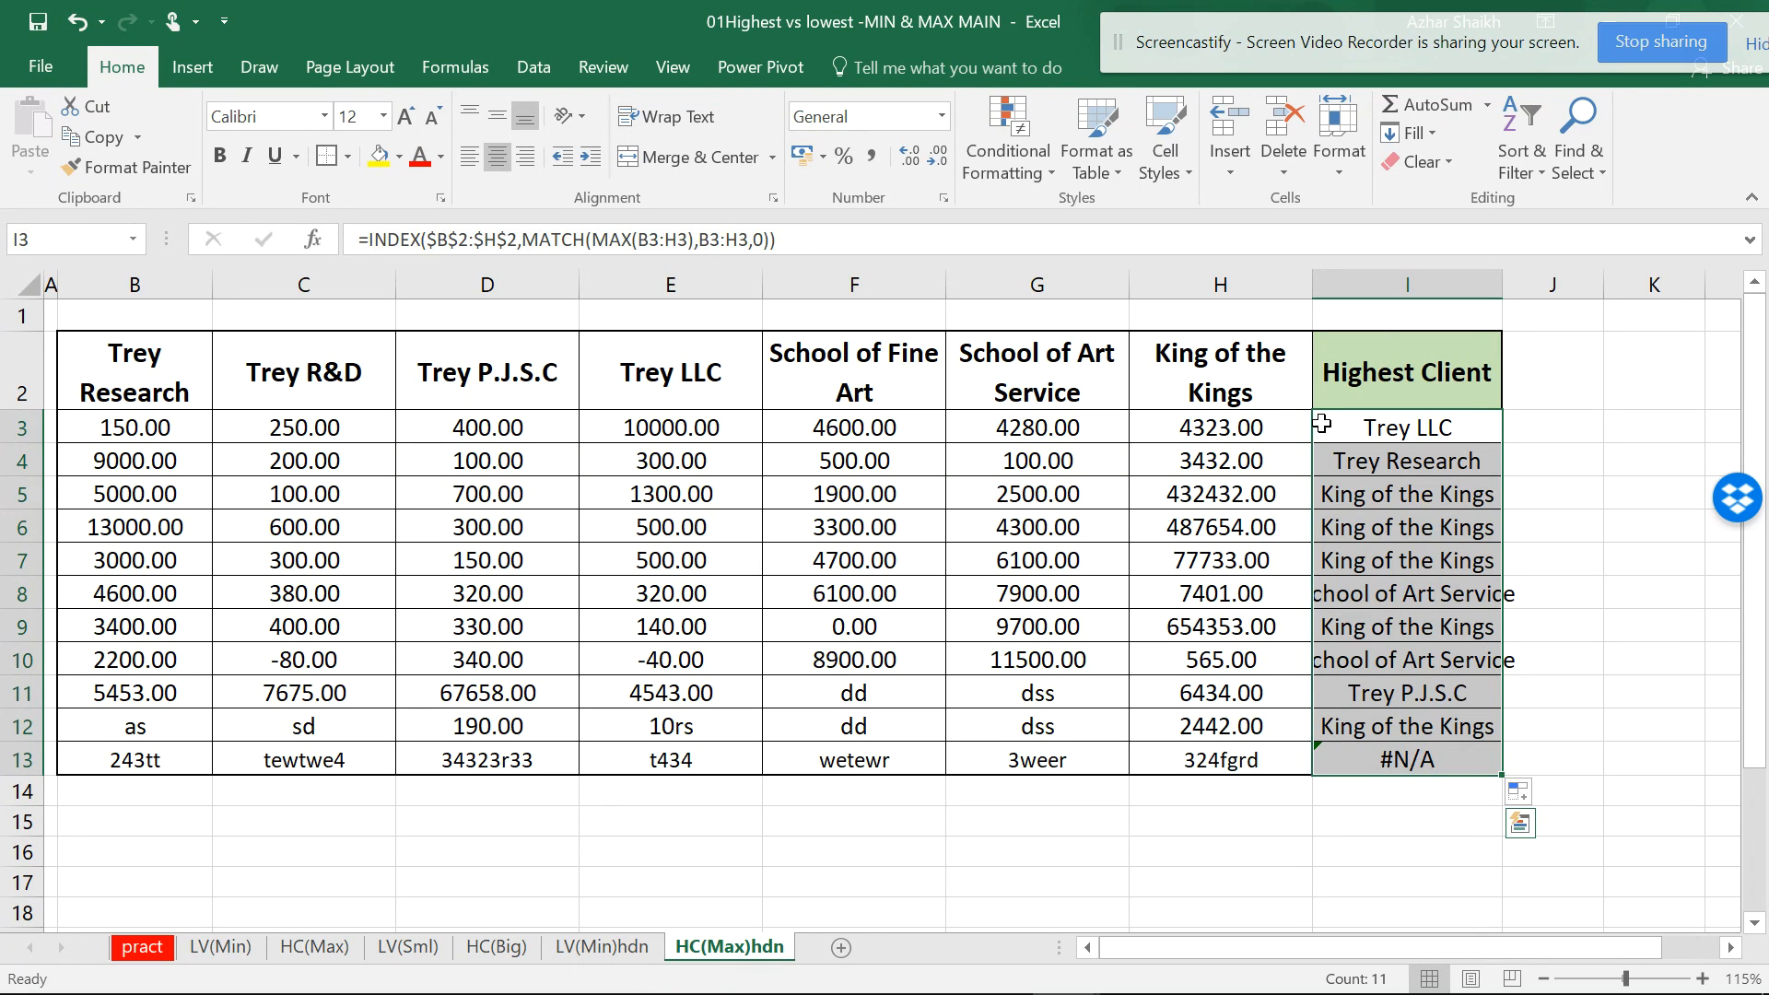